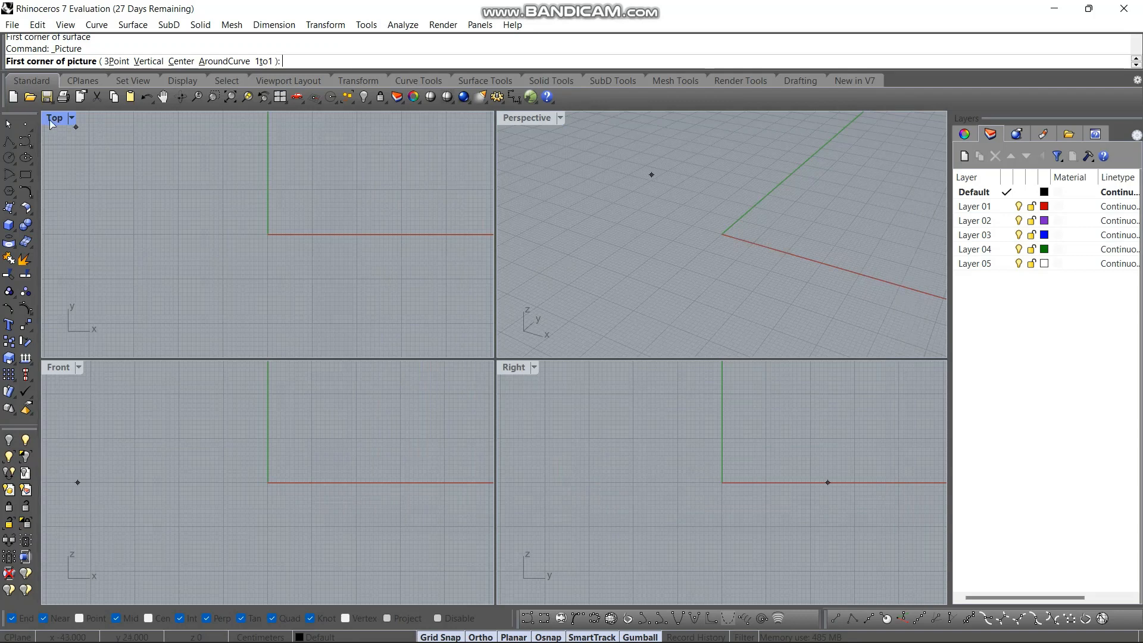
Maximize the Top viewport and place the picture's first corner at the upper-left corner of the construction grid.
double_click(50, 120)
scroll(223, 211, "down", 20)
right_click_drag(237, 218, 369, 382)
scroll(272, 265, "up", 12)
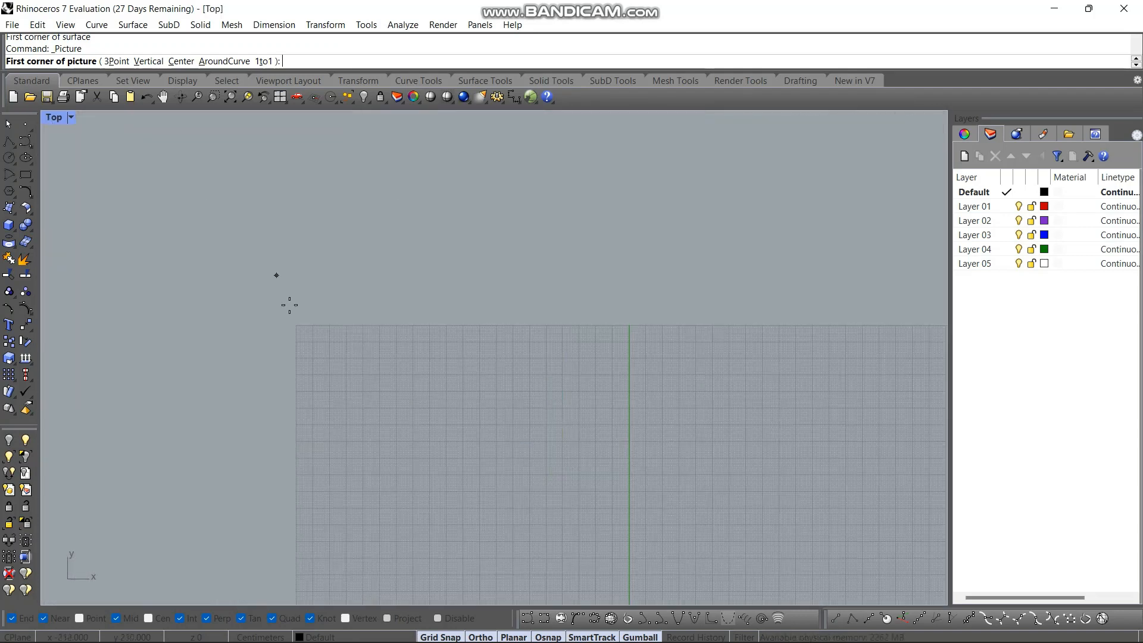
scroll(293, 329, "up", 5)
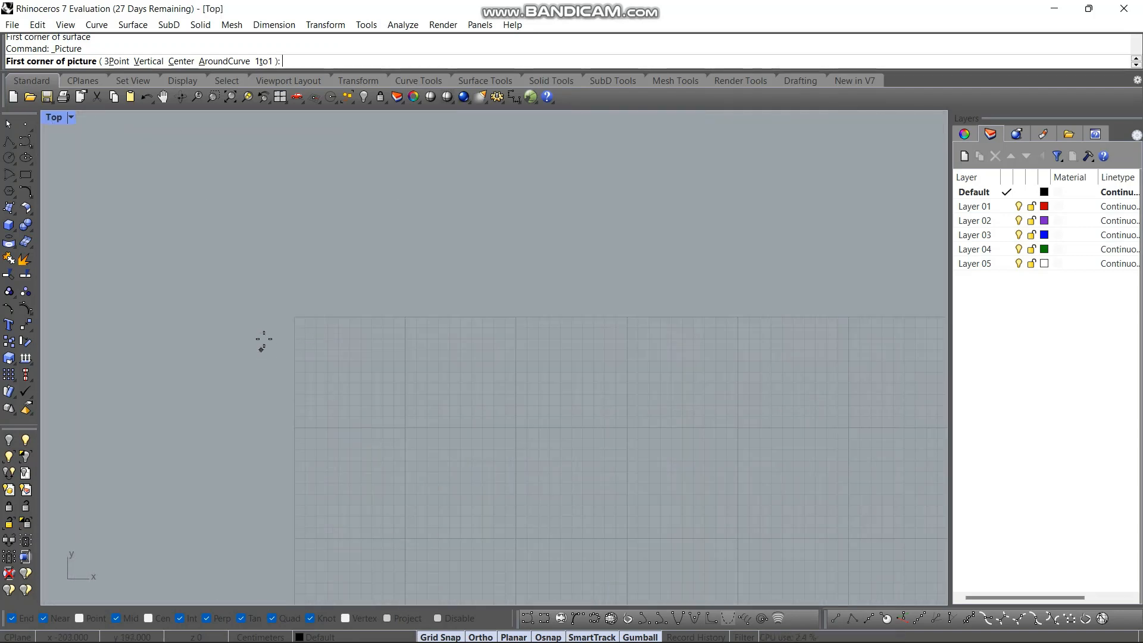
left_click(297, 319)
Set the picture's other corner on the grid's lower edge and lock the placed picture.
scroll(393, 444, "down", 20)
right_click_drag(394, 444, 395, 388)
scroll(395, 388, "up", 12)
scroll(395, 388, "up", 5)
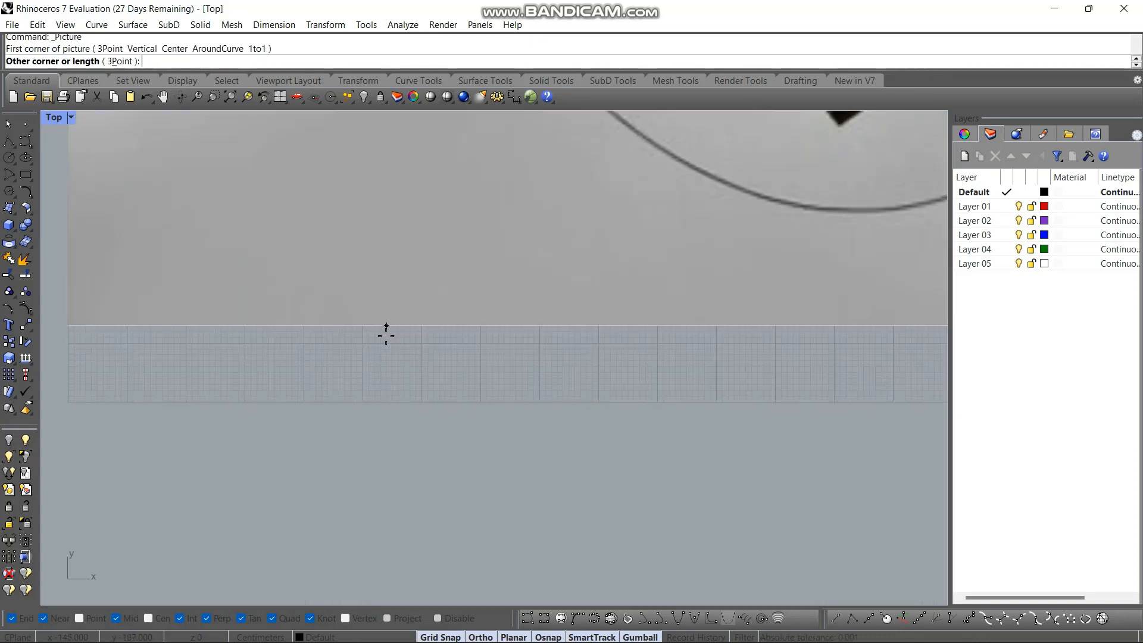
left_click(379, 392)
scroll(380, 312, "down", 8)
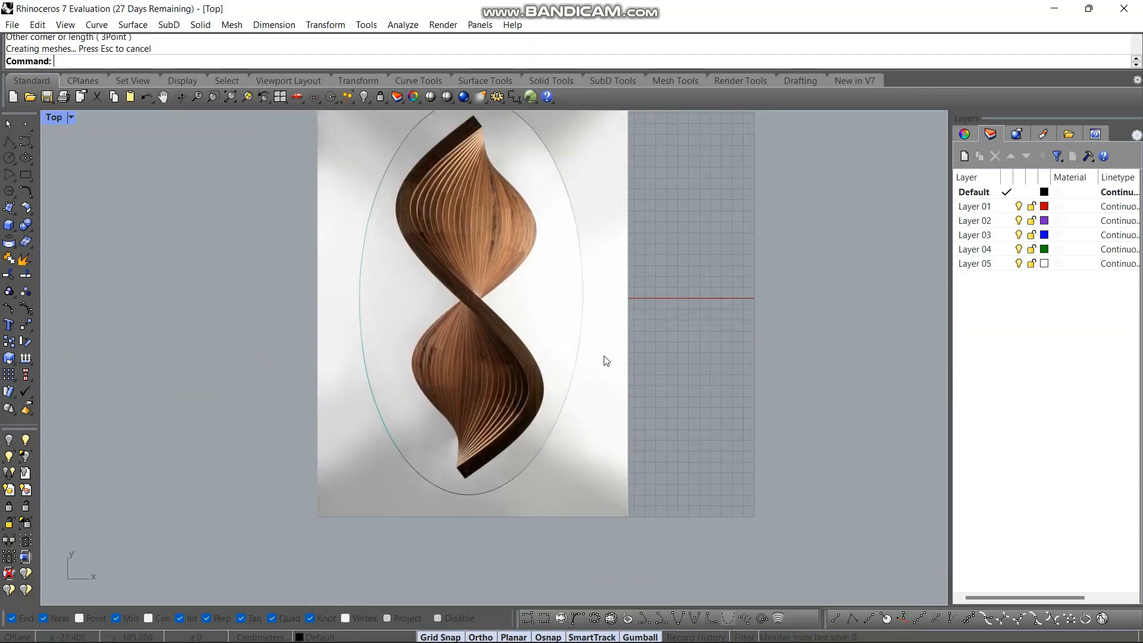
left_click(390, 346)
left_click(10, 507)
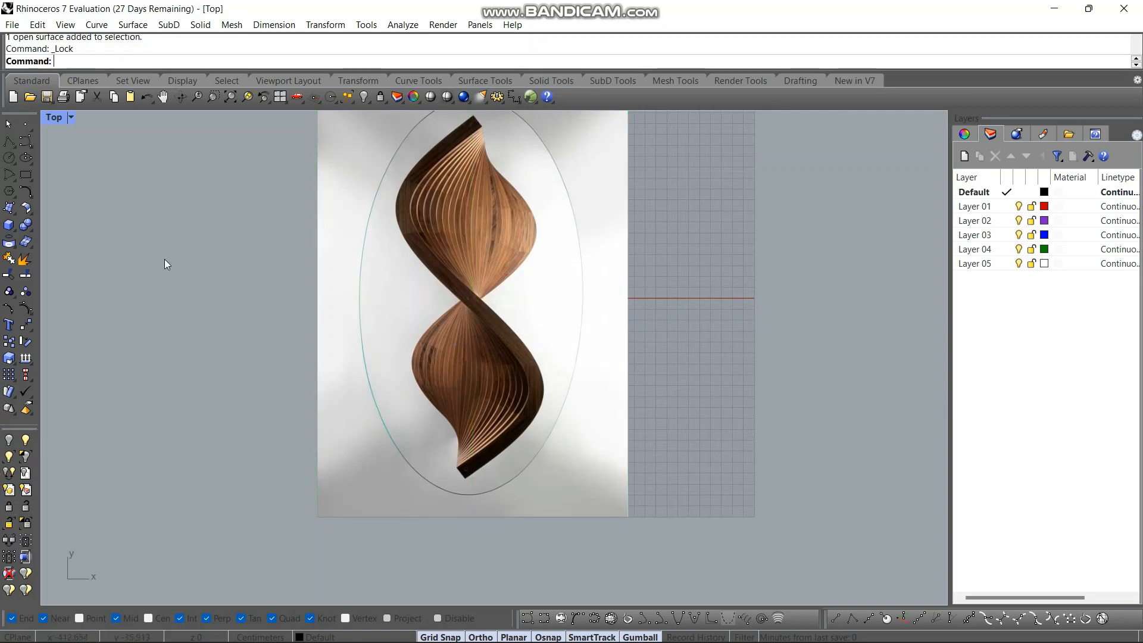
Start an interpolated curve at the lamp's upper tip and trace the dark band's outer edge down towards the upper-left bulge.
left_click(25, 141)
left_click(60, 161)
scroll(433, 234, "up", 8)
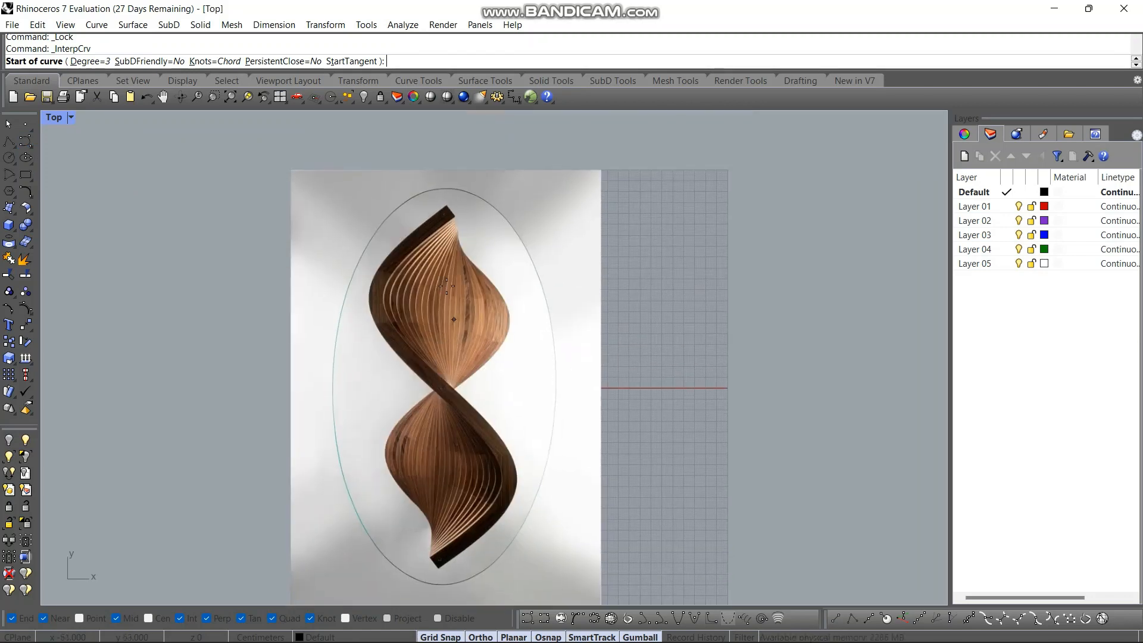
scroll(432, 234, "up", 5)
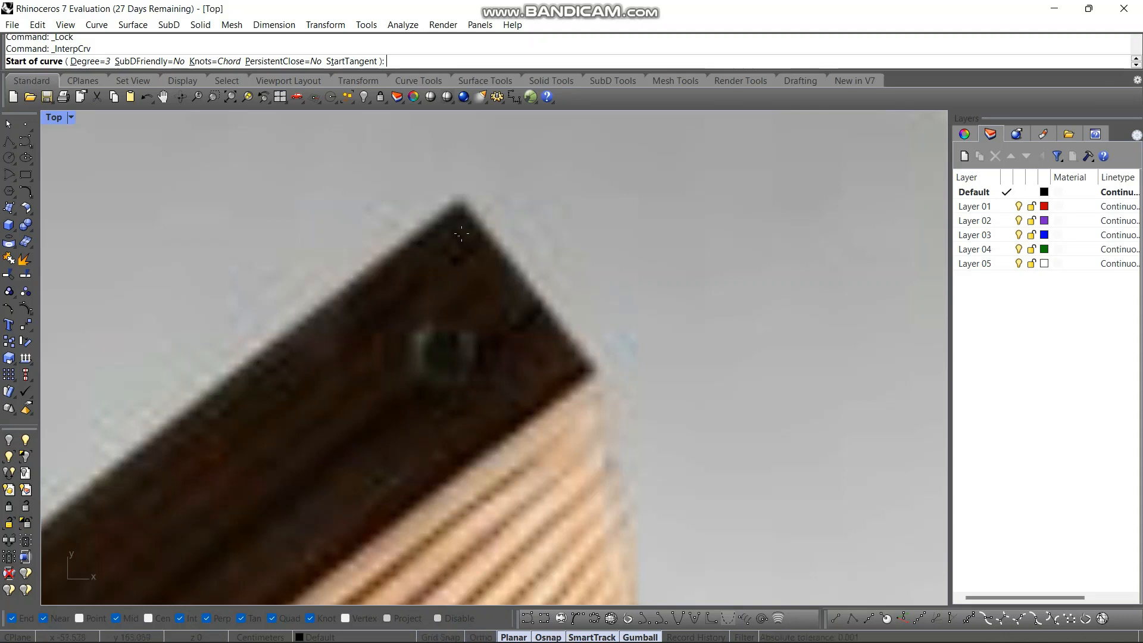
left_click(458, 205)
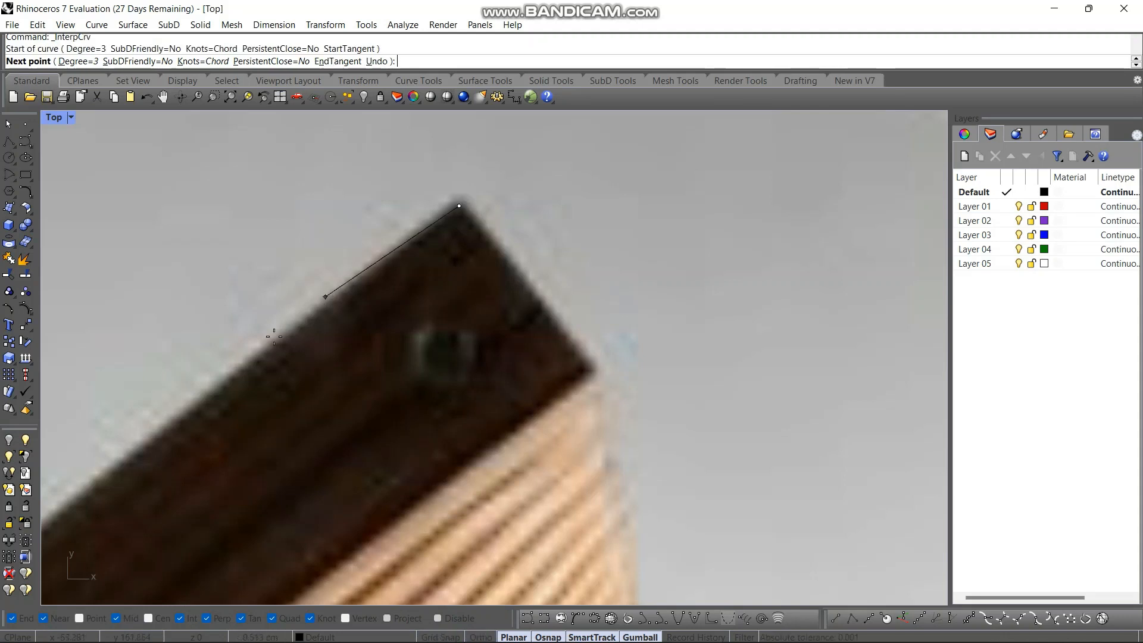
left_click(213, 393)
right_click_drag(192, 406, 563, 200)
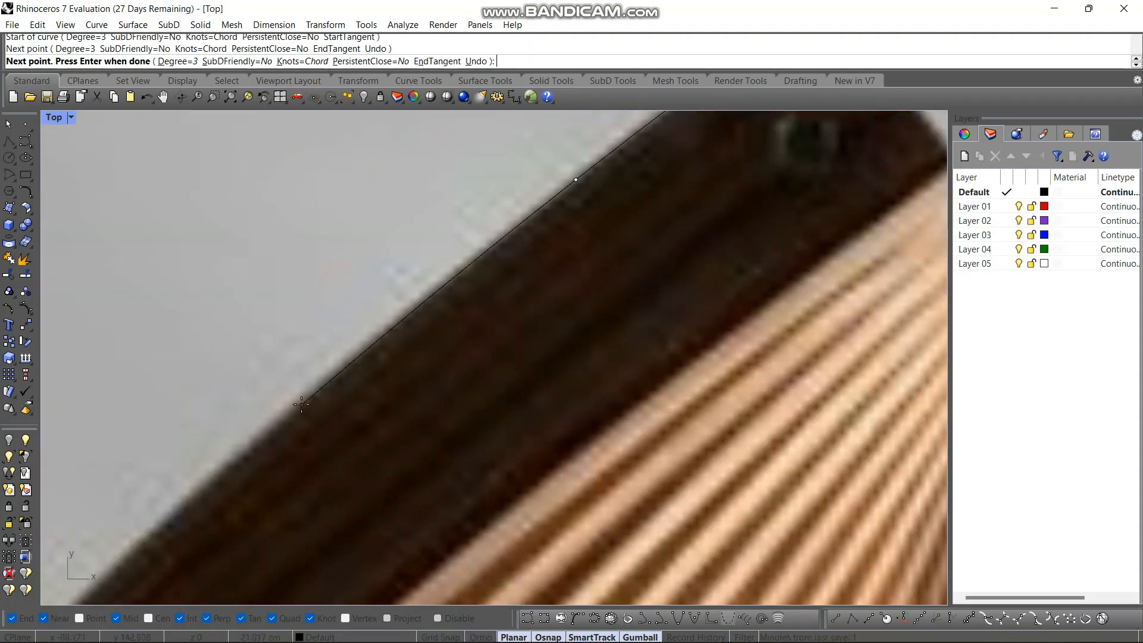
left_click(173, 495)
right_click_drag(171, 498, 583, 171)
left_click(344, 377)
right_click_drag(333, 424, 442, 305)
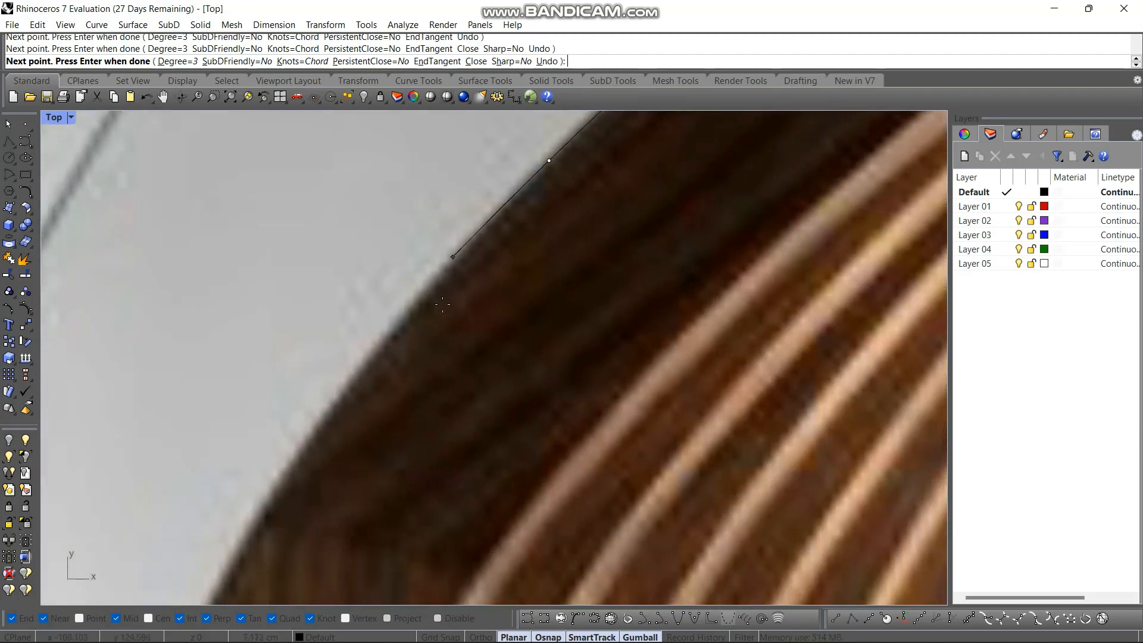
Continue the interpolated curve around the band's outer edge at the upper-left bulge.
left_click(358, 373)
right_click_drag(371, 415, 530, 134)
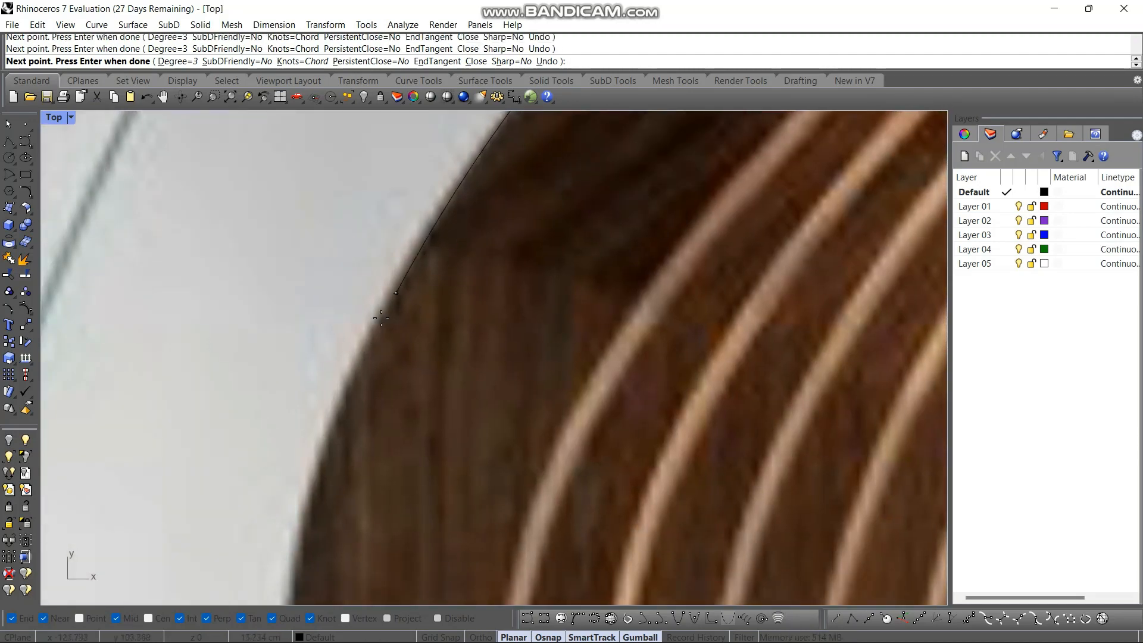
left_click(352, 369)
right_click_drag(351, 357, 409, 186)
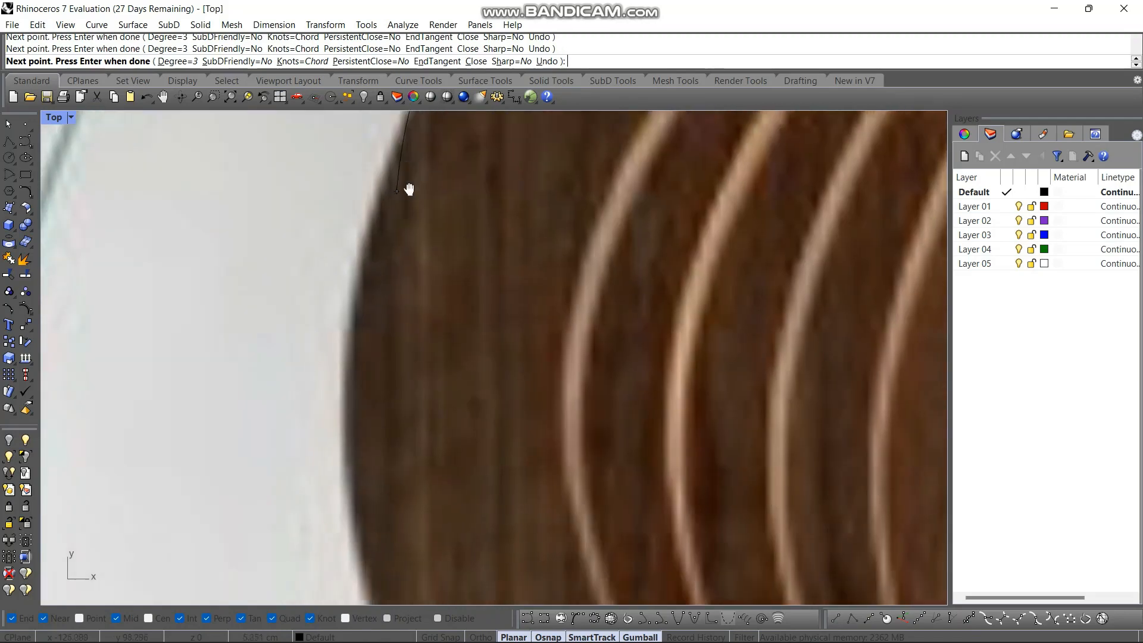
left_click(354, 379)
right_click_drag(348, 398, 345, 306)
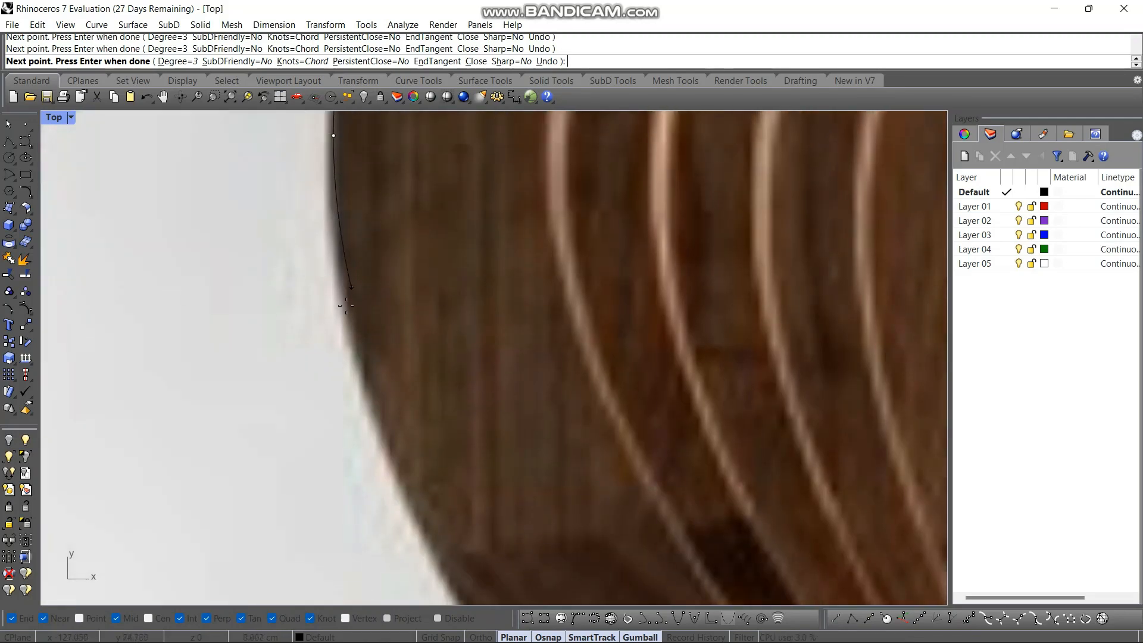
right_click_drag(368, 412, 252, 131)
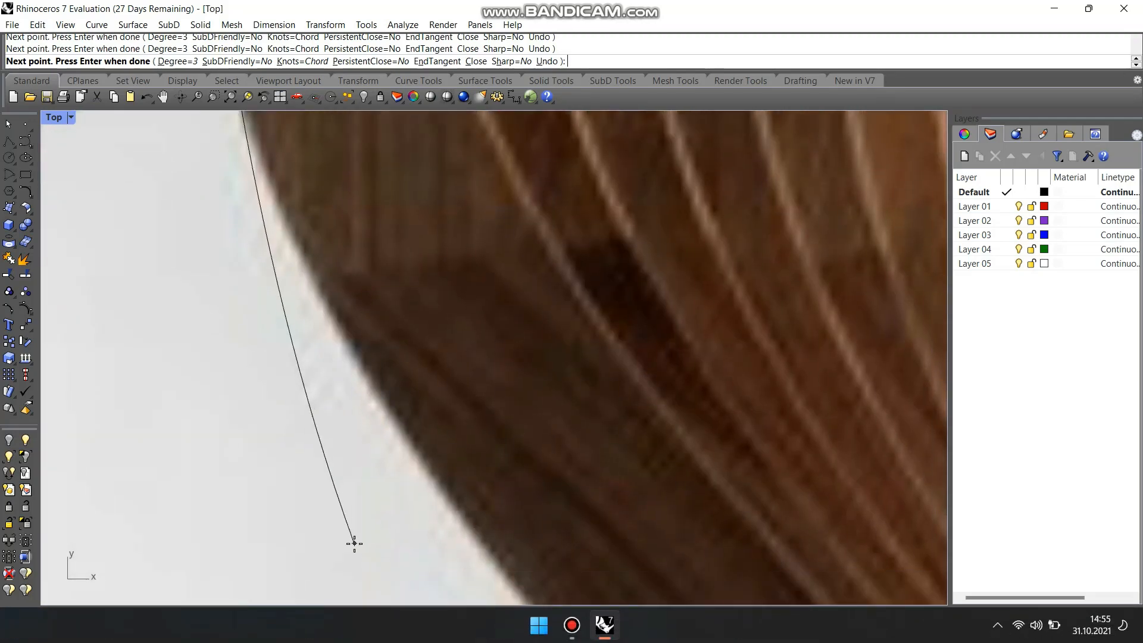
left_click(366, 375)
right_click_drag(387, 481, 191, 217)
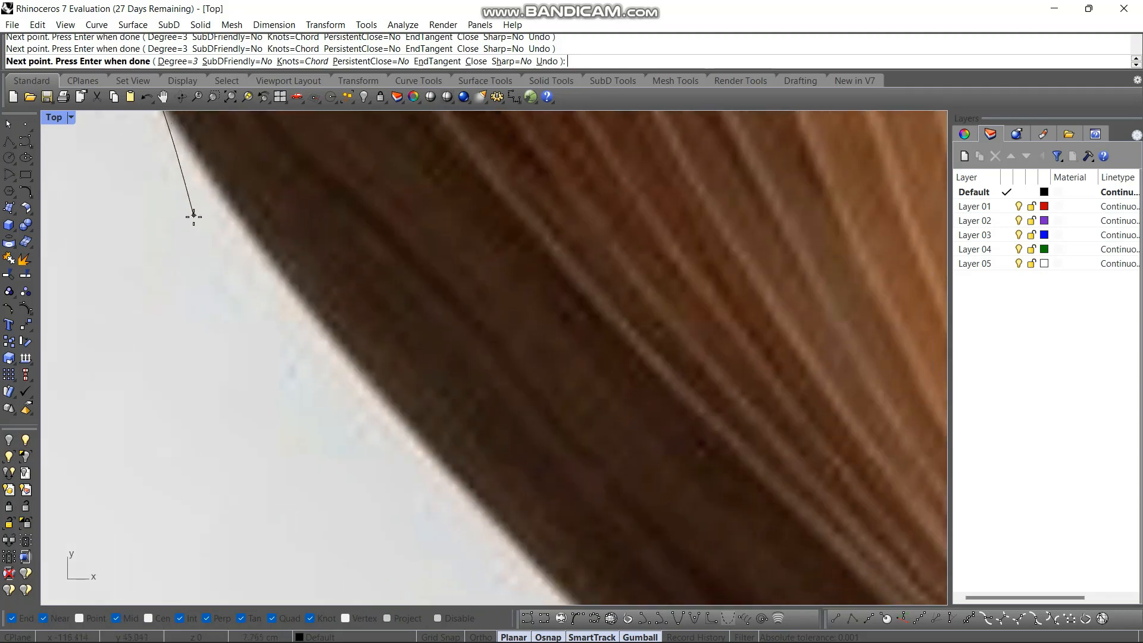
Trace the curve along the lower-left edge of the diagonal band, passing through the central crossing.
left_click(363, 370)
right_click_drag(362, 378, 173, 191)
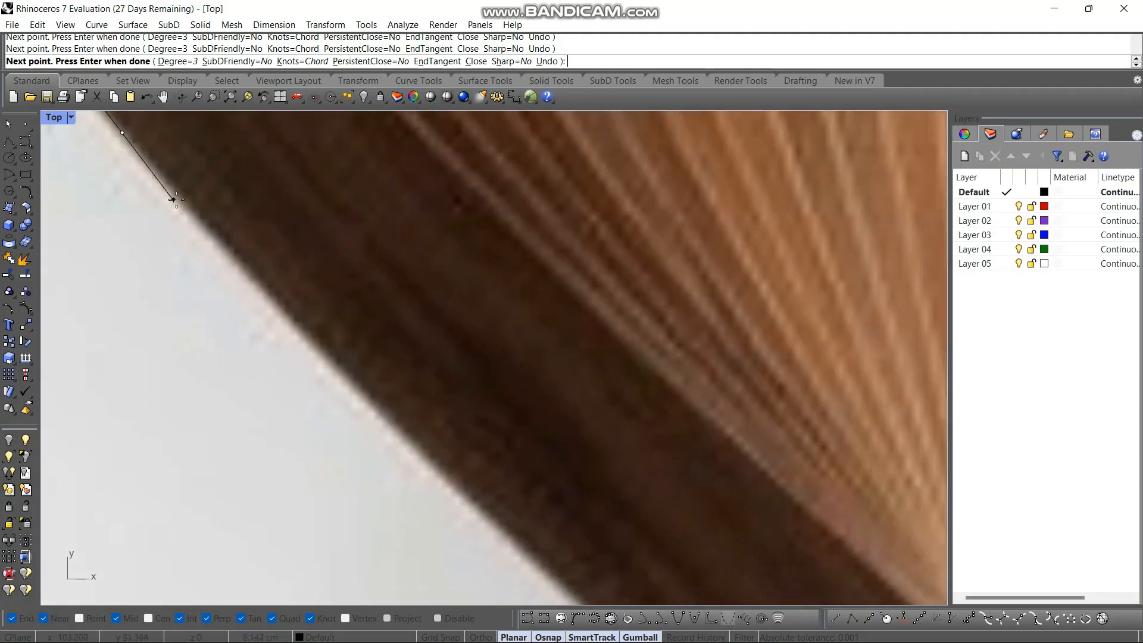
left_click(356, 388)
right_click_drag(461, 477, 213, 282)
left_click(349, 433)
right_click_drag(350, 433, 193, 273)
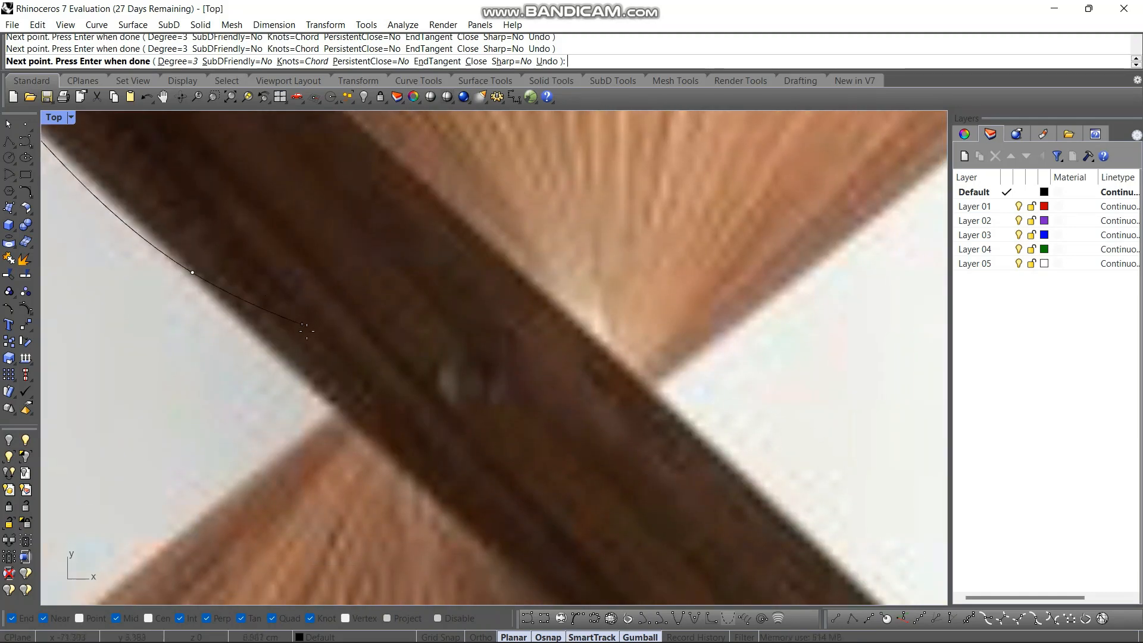
left_click(366, 437)
right_click_drag(367, 437, 177, 260)
left_click(365, 433)
right_click_drag(366, 433, 243, 313)
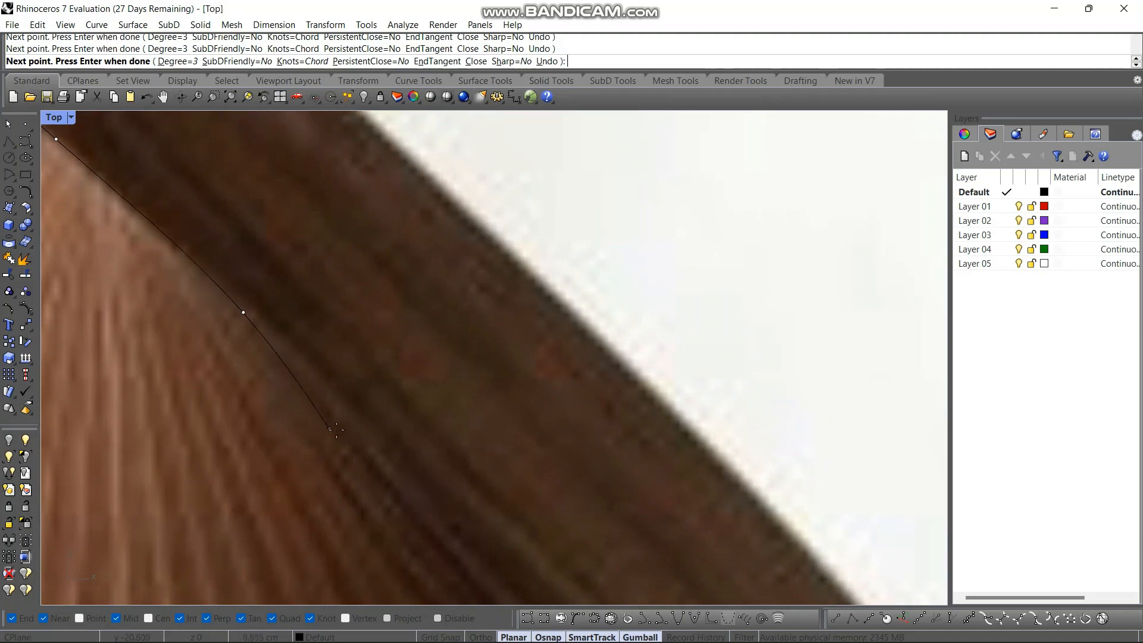
Continue the curve below the crossing along the dark band's inner edge and around the lower-right bulge.
left_click(439, 526)
right_click_drag(439, 526, 148, 223)
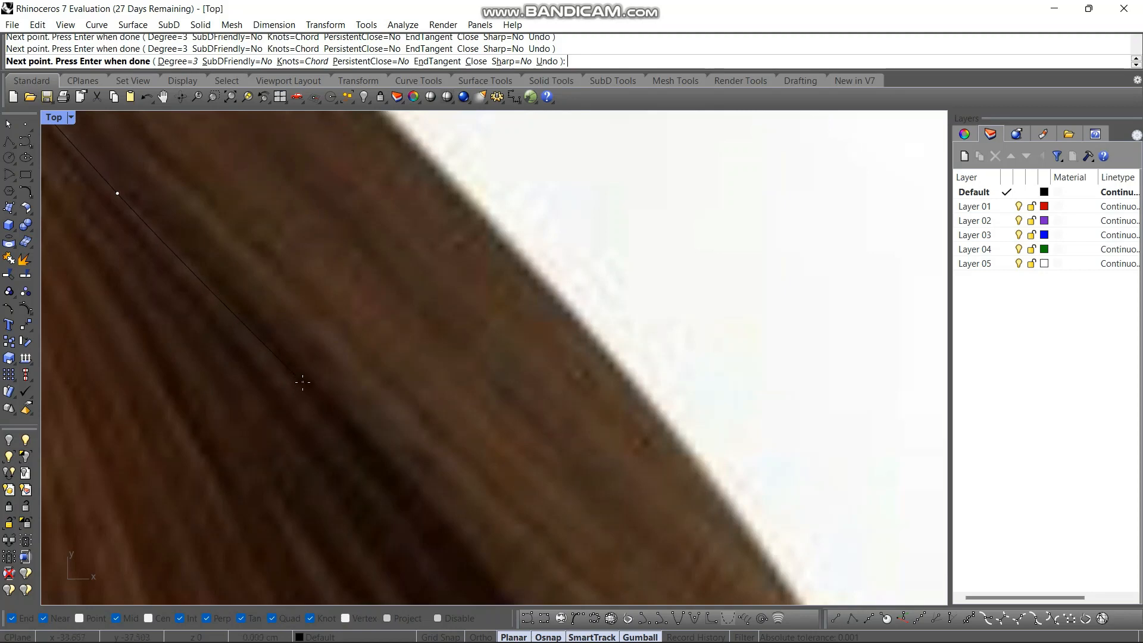
left_click(303, 382)
right_click_drag(328, 407, 154, 252)
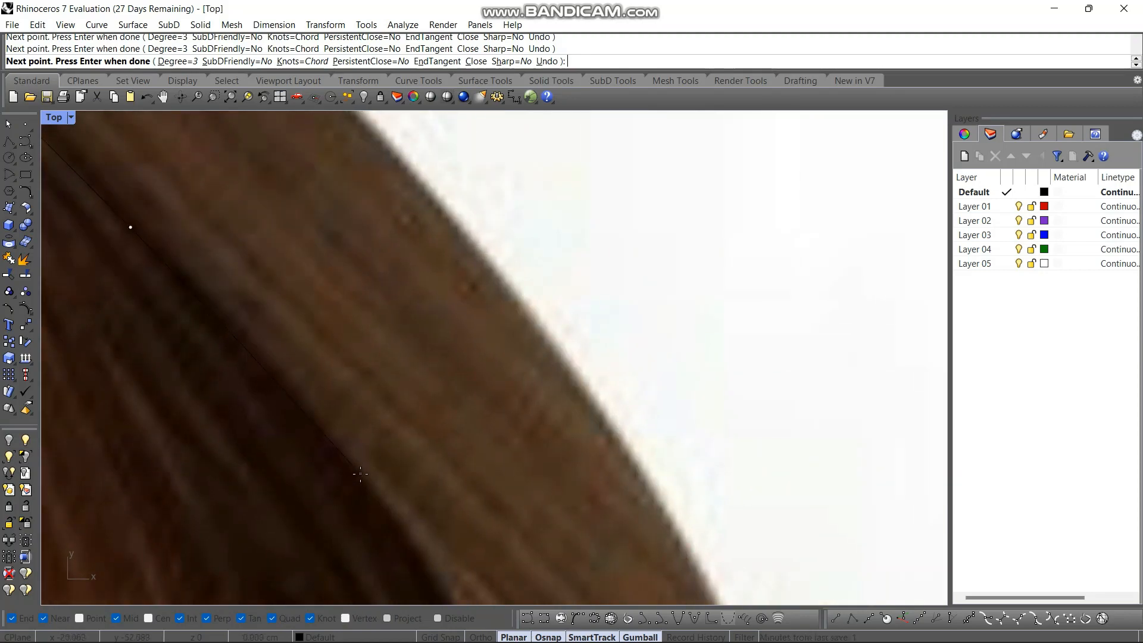
left_click(360, 474)
right_click_drag(360, 474, 182, 302)
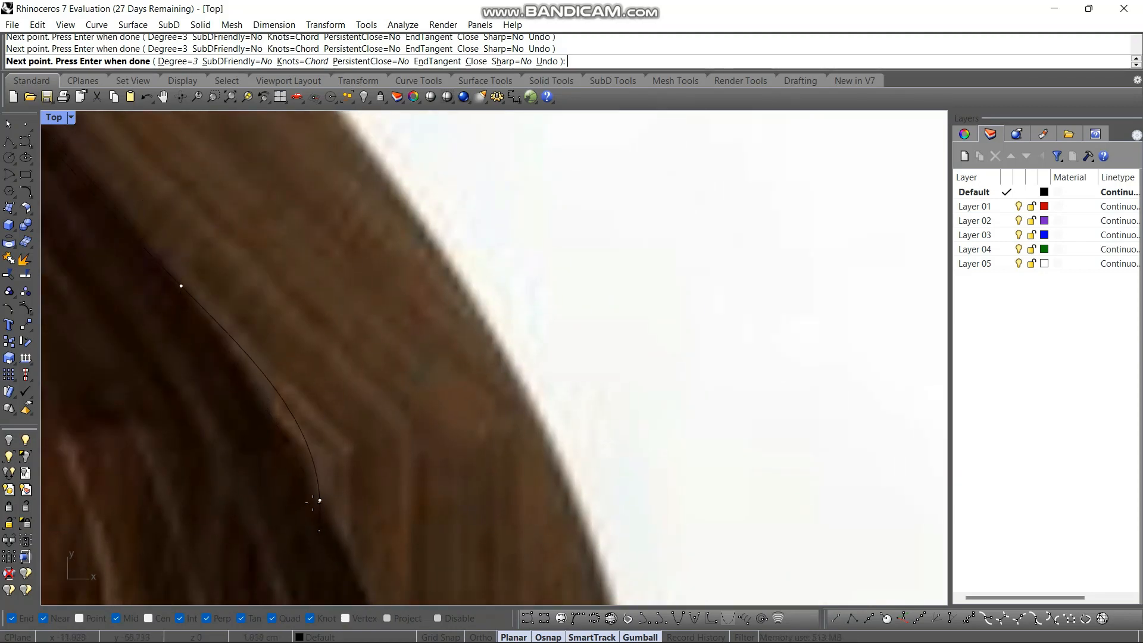
left_click(319, 501)
right_click_drag(357, 576, 295, 412)
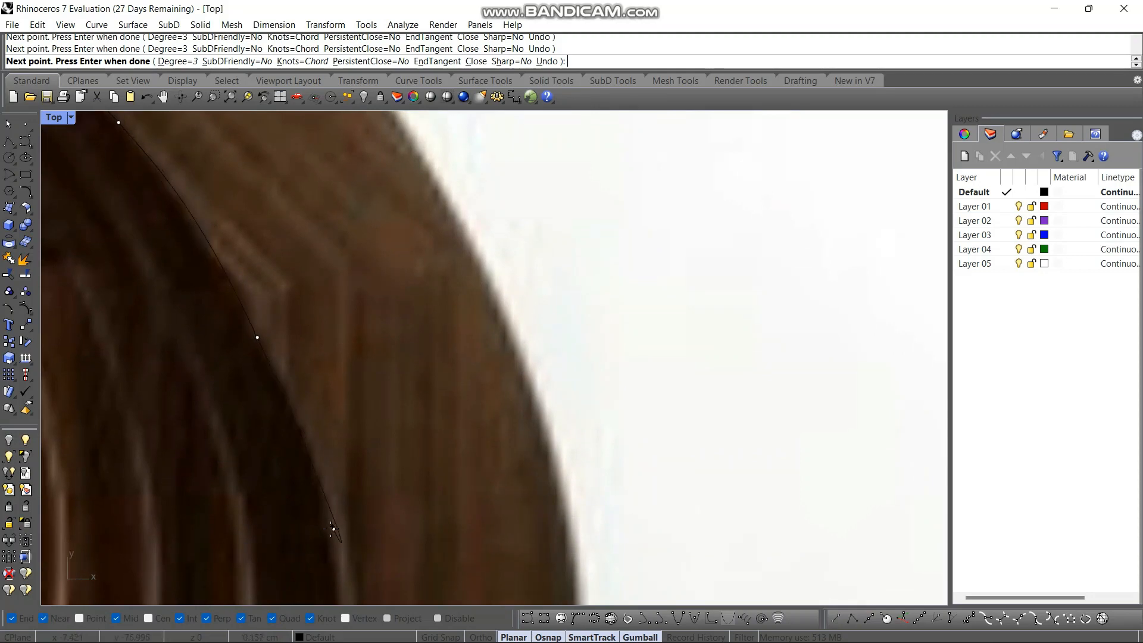
left_click(332, 529)
right_click_drag(365, 601, 326, 485)
right_click_drag(299, 587, 432, 234)
left_click(311, 488)
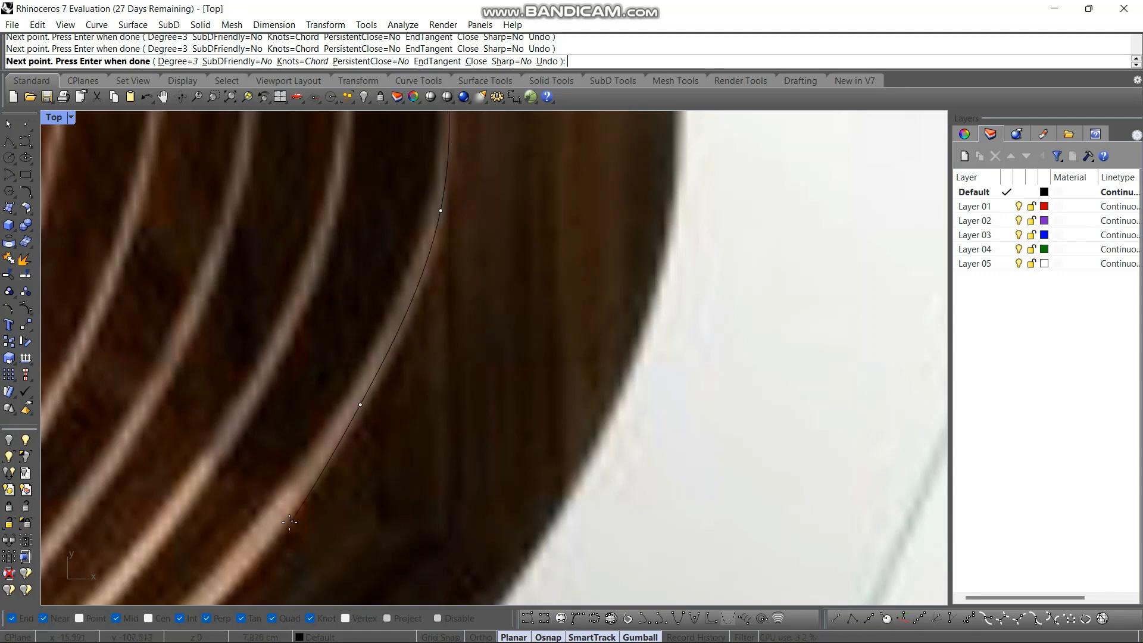
Trace the band's inner edge down to the lamp's lower tip and finish the curve there.
right_click_drag(272, 418, 324, 413)
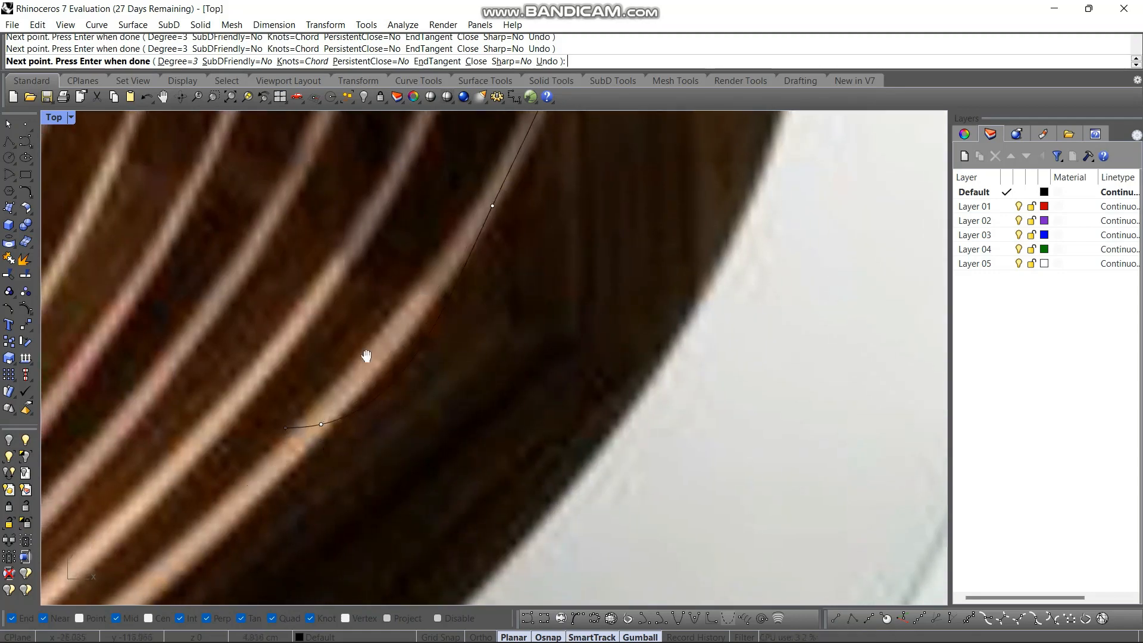
right_click_drag(334, 368, 415, 401)
left_click(284, 473)
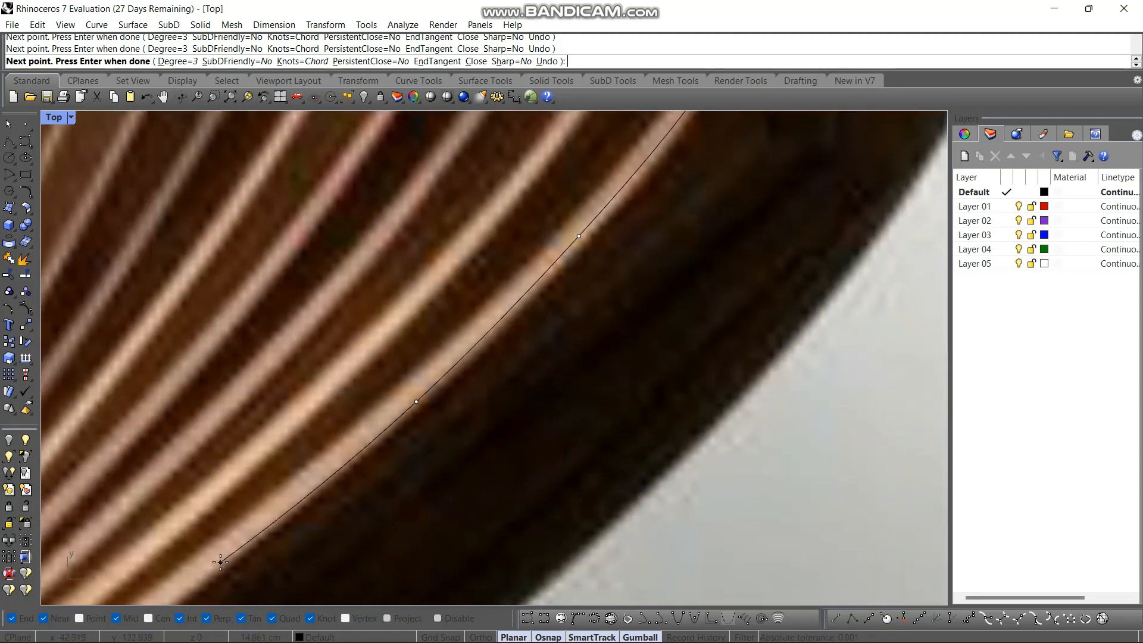
right_click_drag(221, 563, 290, 455)
left_click(252, 491)
right_click_drag(202, 492, 467, 363)
right_click_drag(225, 564, 295, 447)
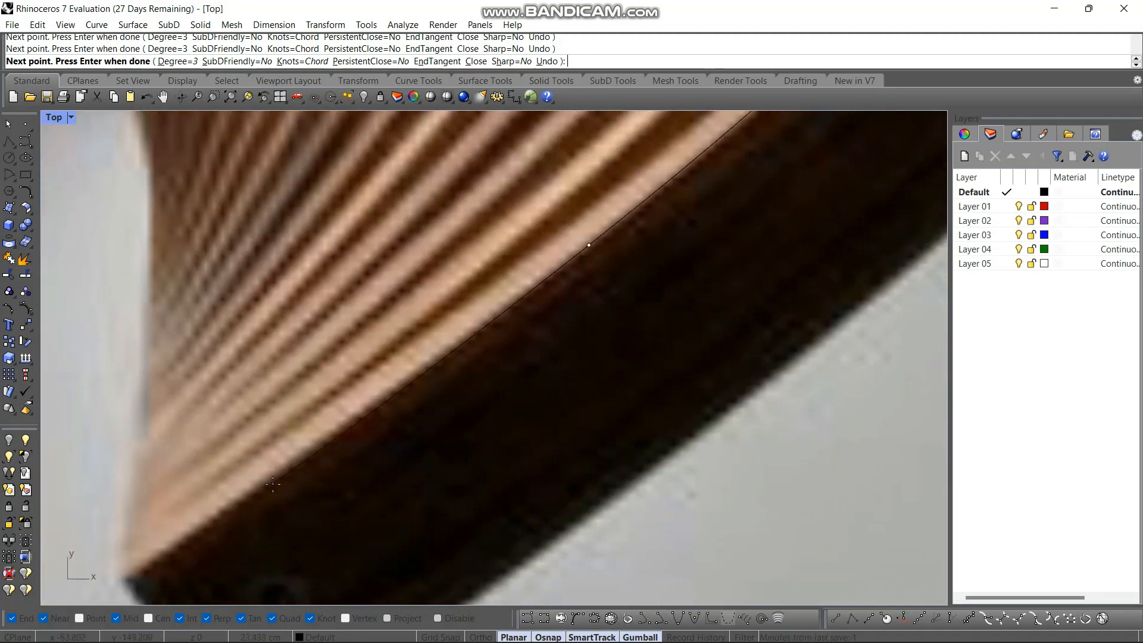
right_click(128, 577)
Move the curve's control point just below the crossing closer to the edge of the dark band.
scroll(128, 578, "down", 5)
scroll(298, 288, "up", 5)
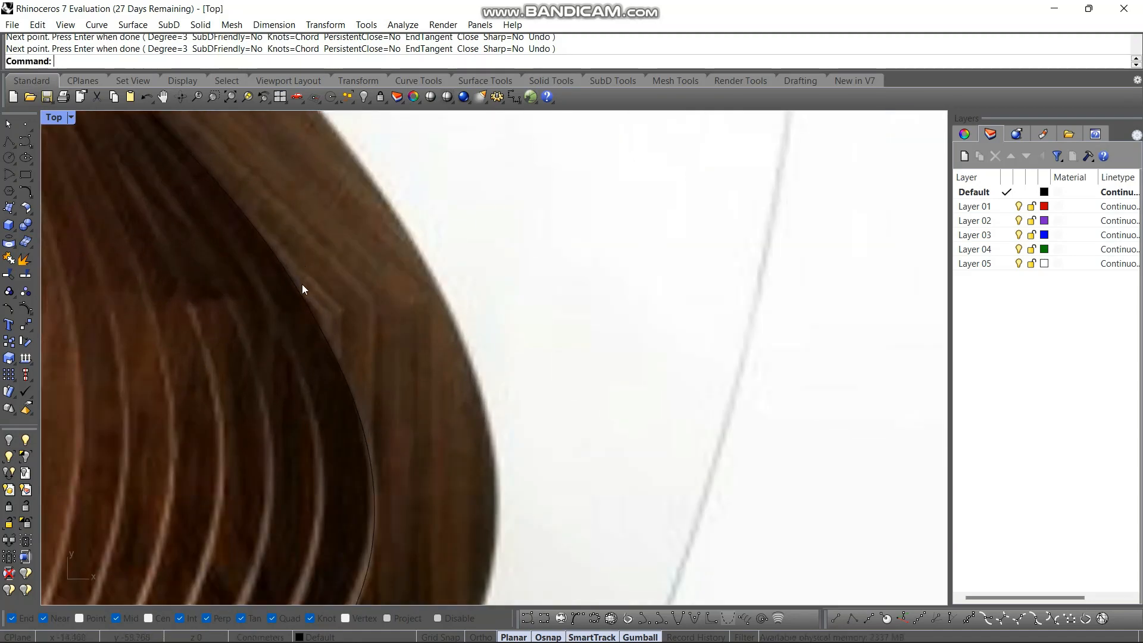
left_click(290, 299)
scroll(295, 313, "up", 3)
scroll(296, 320, "down", 3)
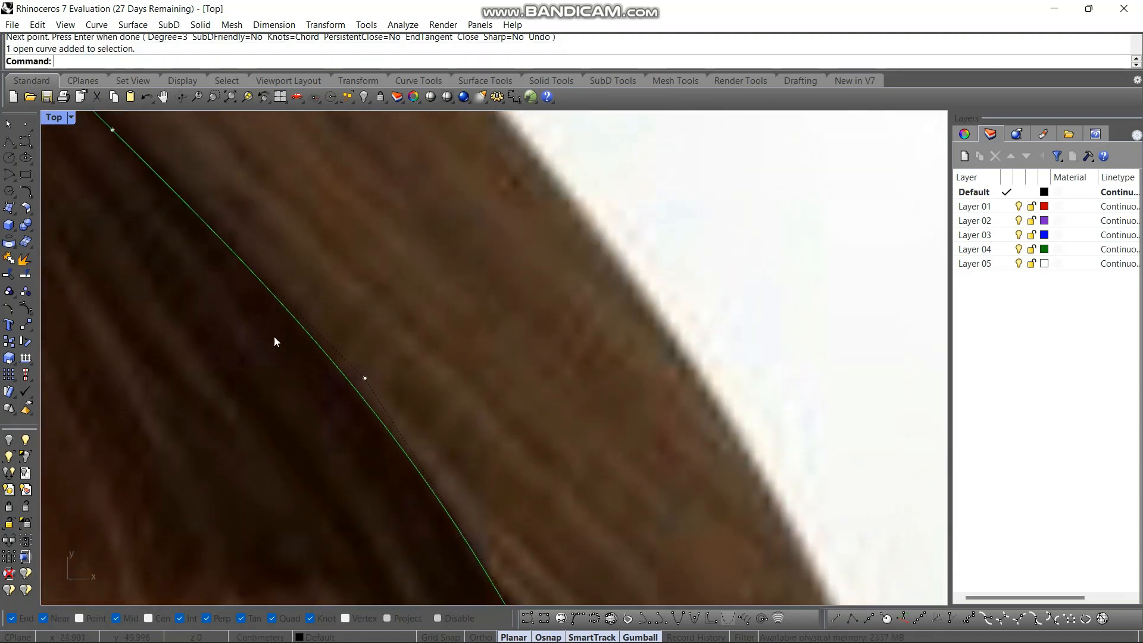
scroll(294, 323, "down", 3)
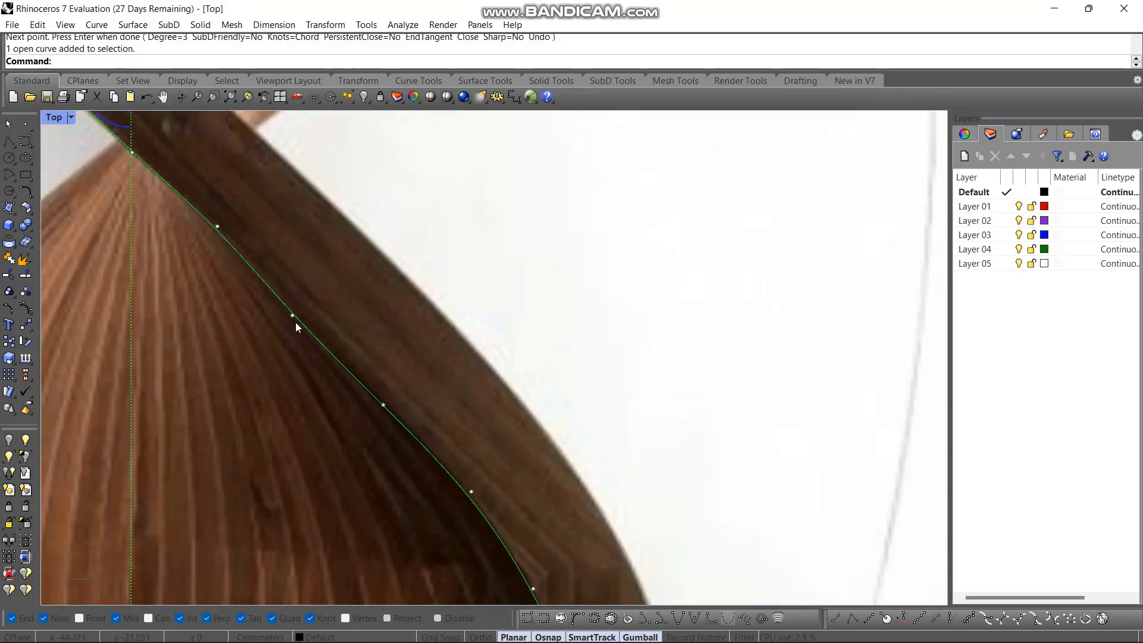
scroll(295, 301, "up", 3)
left_click(295, 300)
scroll(281, 309, "up", 3)
left_click_drag(332, 275, 347, 266)
left_click(416, 289)
scroll(298, 323, "down", 3)
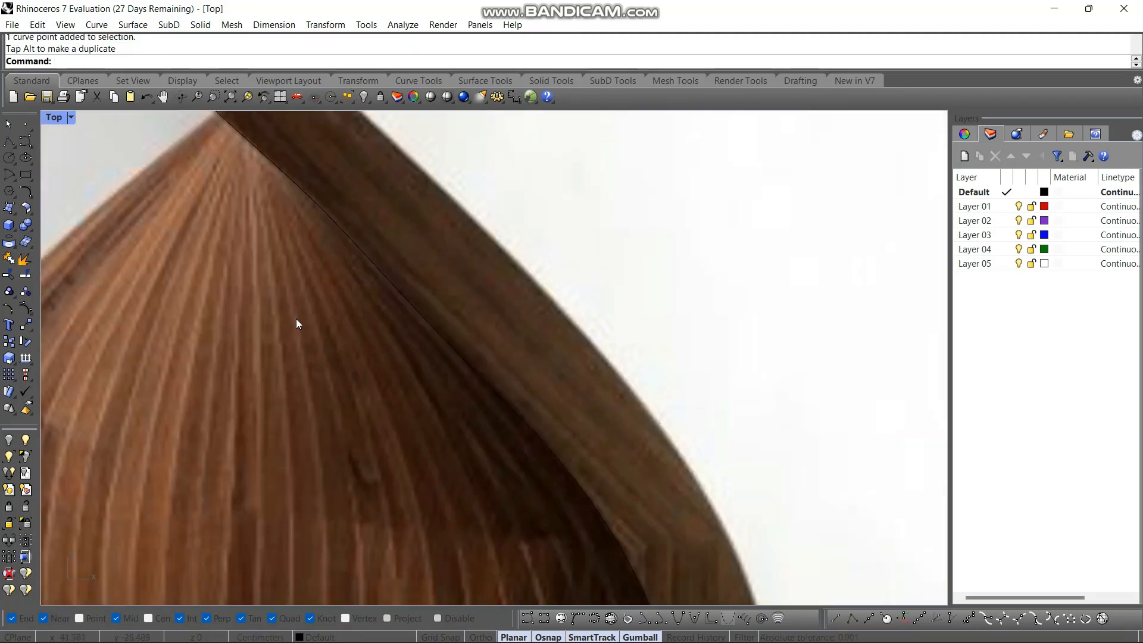
Unlock the reference picture and hide it so only the traced curve remains.
left_click(26, 491)
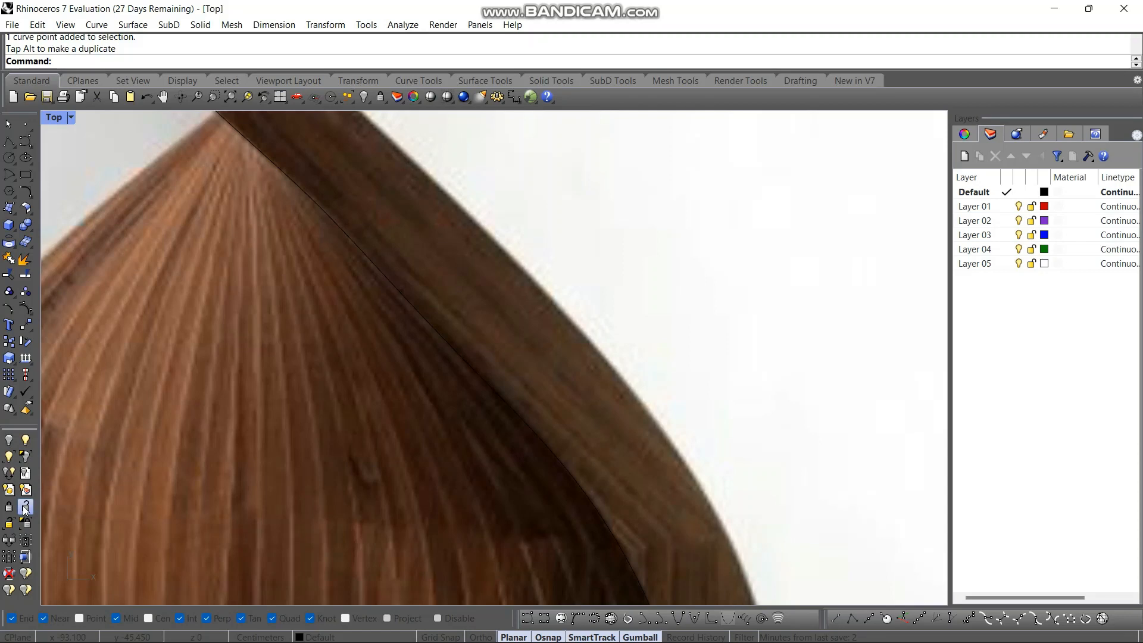
left_click(8, 440)
scroll(349, 283, "down", 2)
scroll(349, 319, "up", 4)
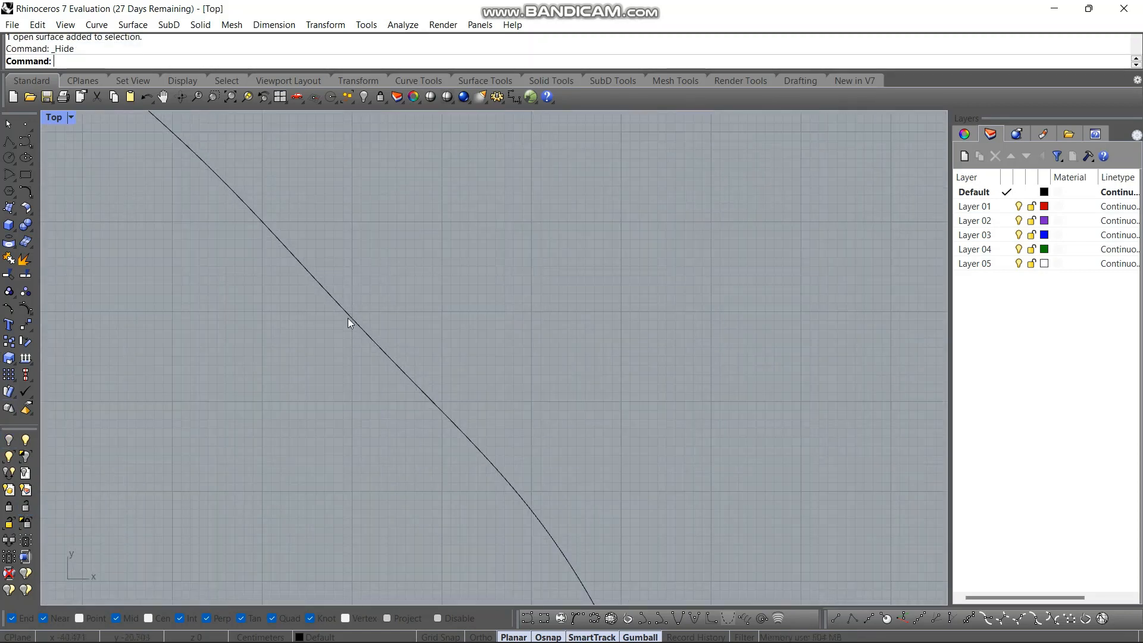
Adjust a control point on the curve's middle diagonal stretch to smooth the line there.
left_click(283, 241)
scroll(279, 310, "up", 4)
left_click_drag(244, 314, 301, 219)
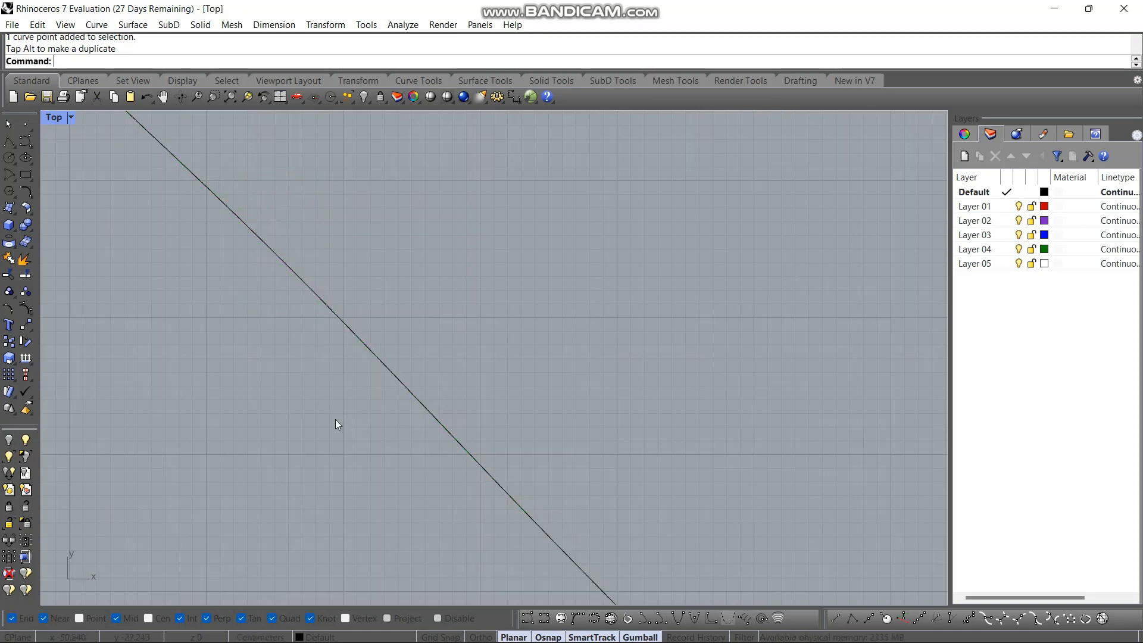
scroll(334, 417, "down", 8)
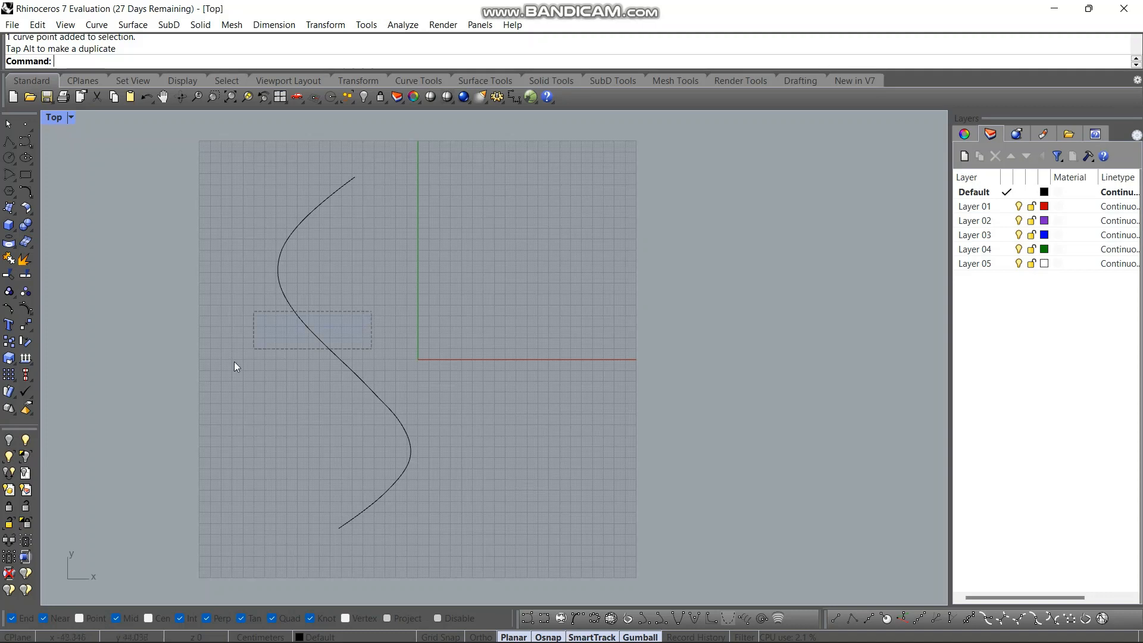
Mirror a copy of the traced curve about a vertical axis near its middle, with Ortho turned on.
left_click_drag(234, 362, 229, 364)
type("Mirror")
key("Return")
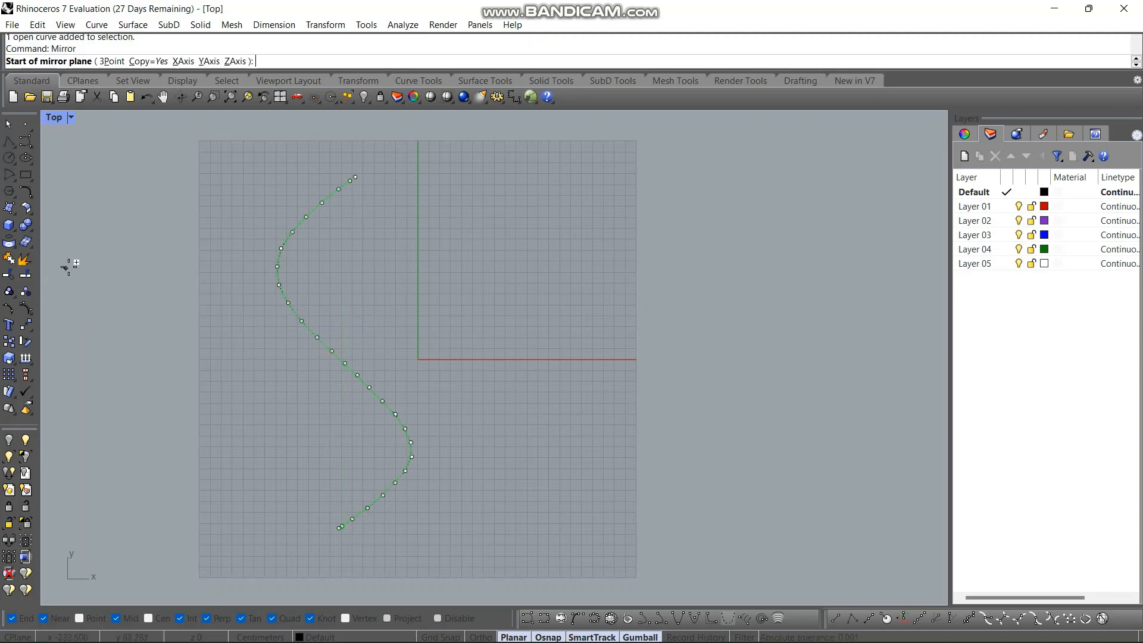
scroll(359, 342, "up", 6)
left_click(305, 370)
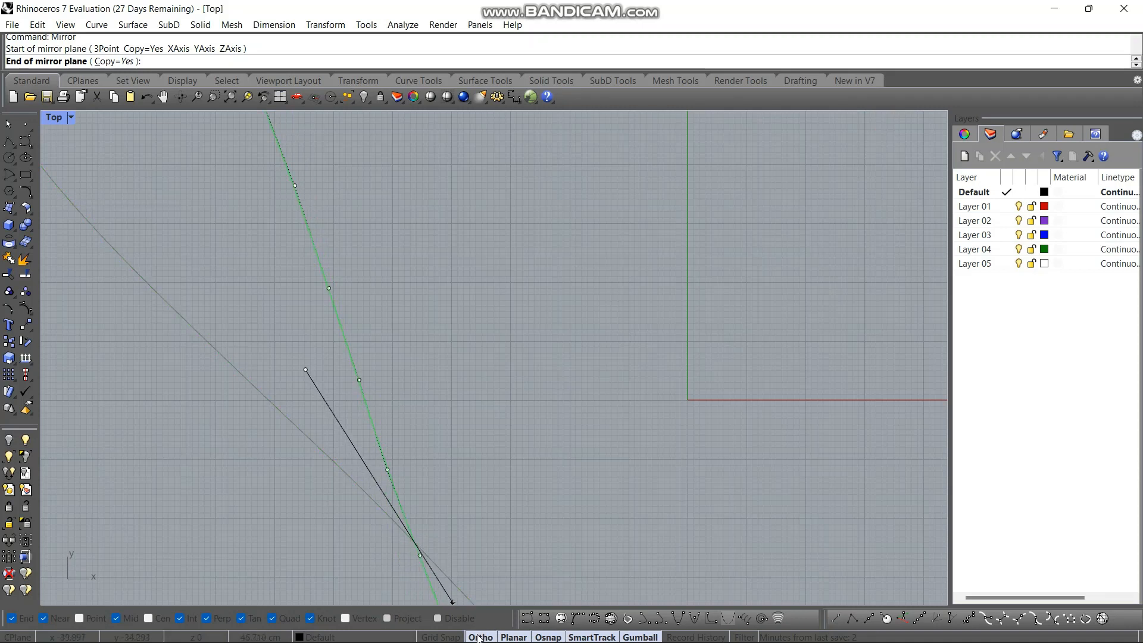
left_click(307, 529)
scroll(306, 439, "down", 5)
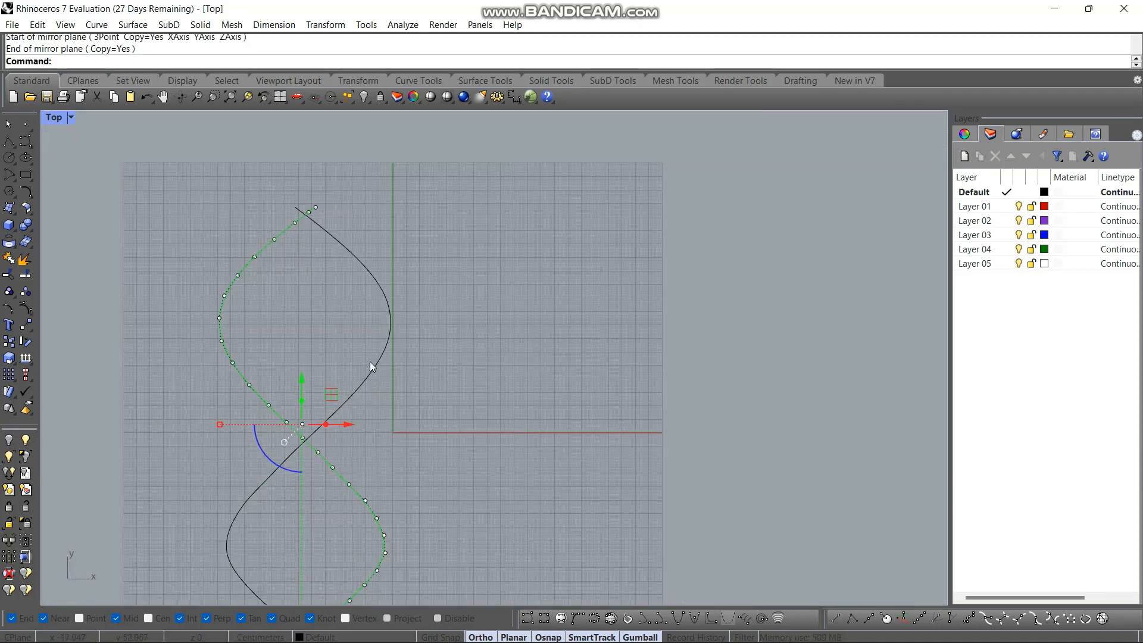
Switch to the four-viewport layout and raise the original curve straight up along Z above its mirrored copy.
double_click(50, 120)
right_click_drag(664, 208, 674, 207)
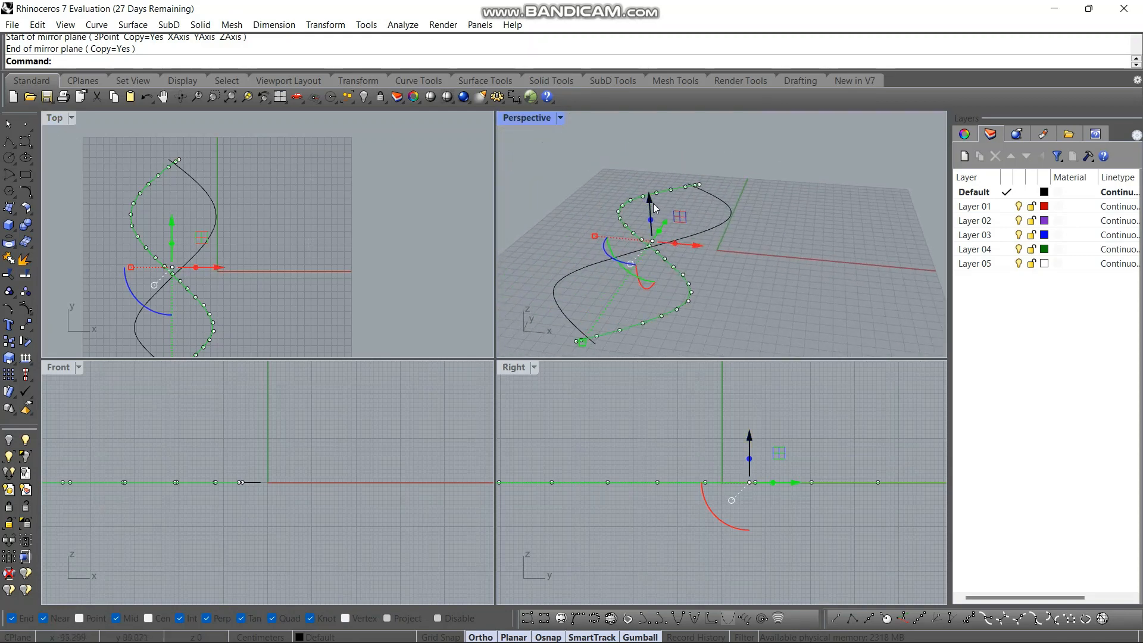
left_click(653, 206)
key("Return")
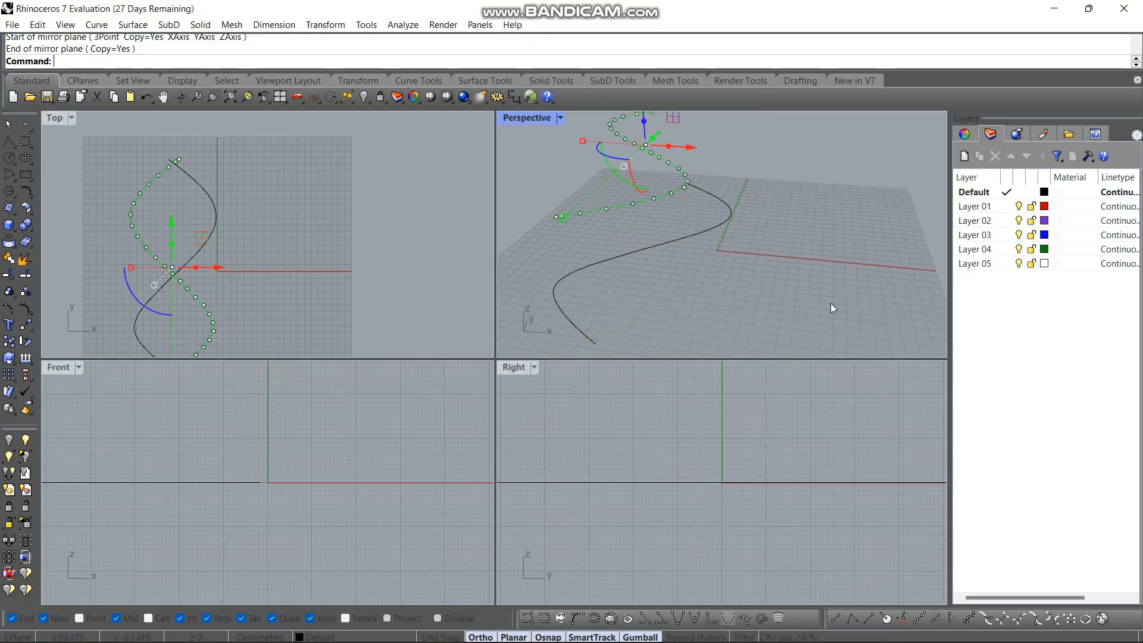
left_click(830, 303)
Loft a surface between the raised curve and its mirrored copy, and delete the two source curves.
right_click_drag(684, 268, 776, 263)
scroll(776, 263, "down", 4)
left_click_drag(821, 185, 702, 330)
right_click_drag(702, 330, 601, 225)
left_click(4, 207)
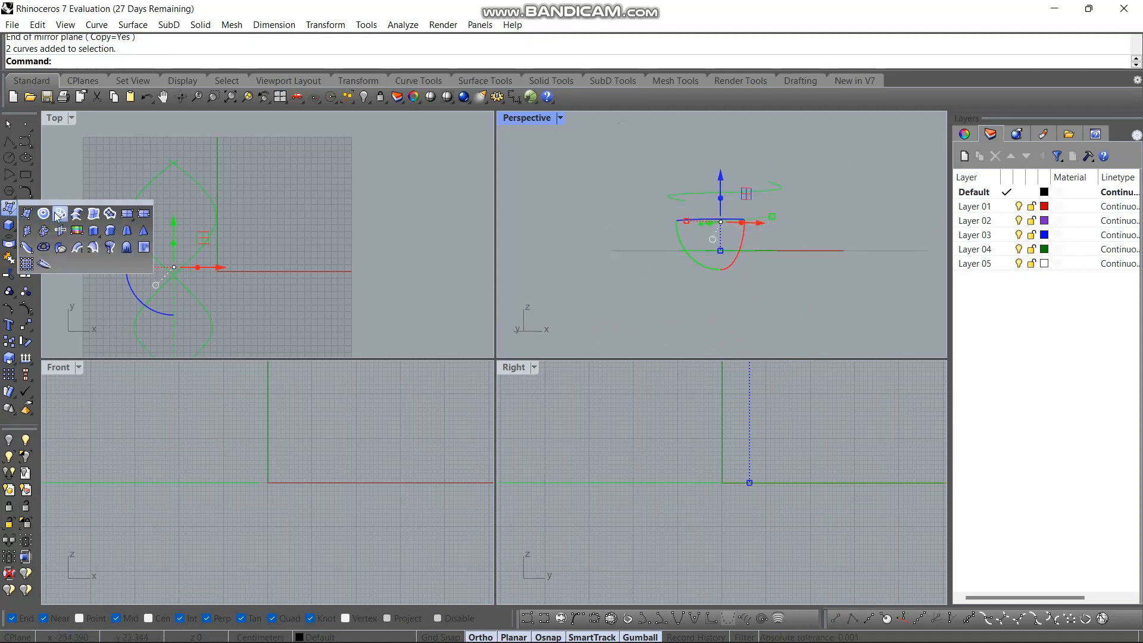
left_click(93, 214)
right_click_drag(657, 272, 749, 250)
key("Delete")
Open Grasshopper, dismiss its getting-started browser and clear the loaded sample definition to leave an empty canvas.
left_click(530, 96)
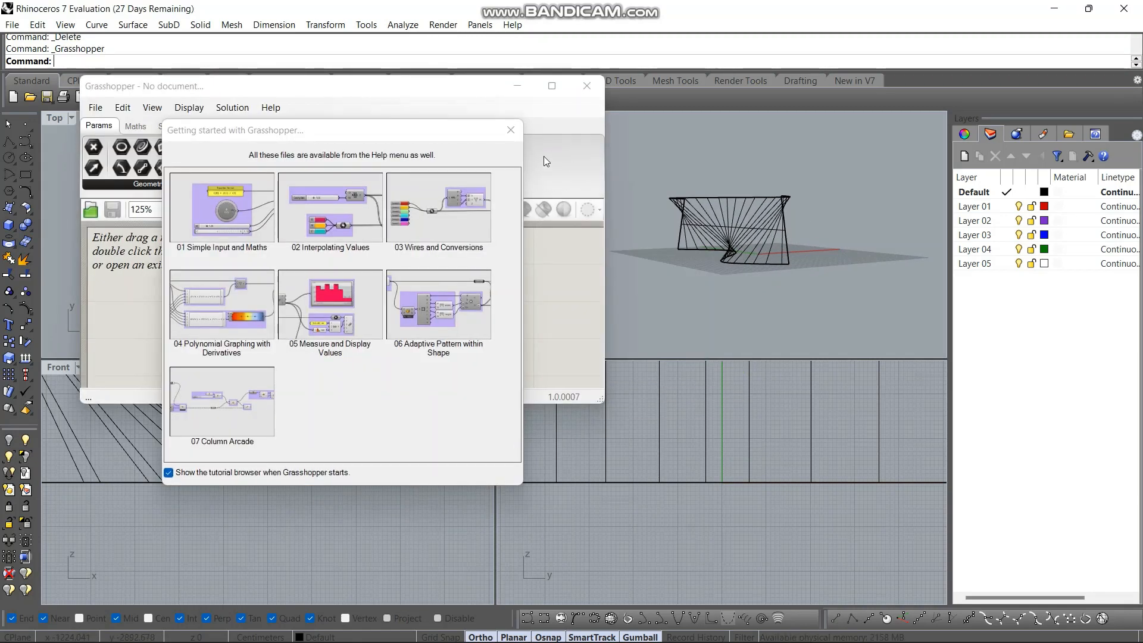
left_click(512, 131)
left_click(181, 263)
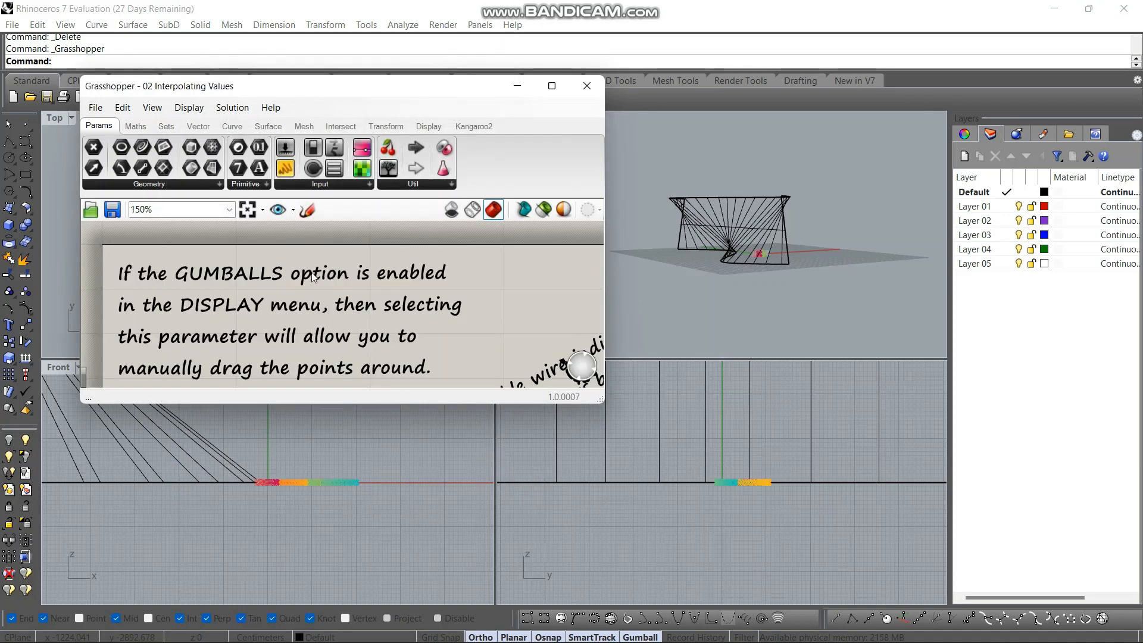
scroll(302, 302, "down", 1)
left_click_drag(444, 367, 246, 234)
key("Delete")
scroll(284, 259, "up", 8)
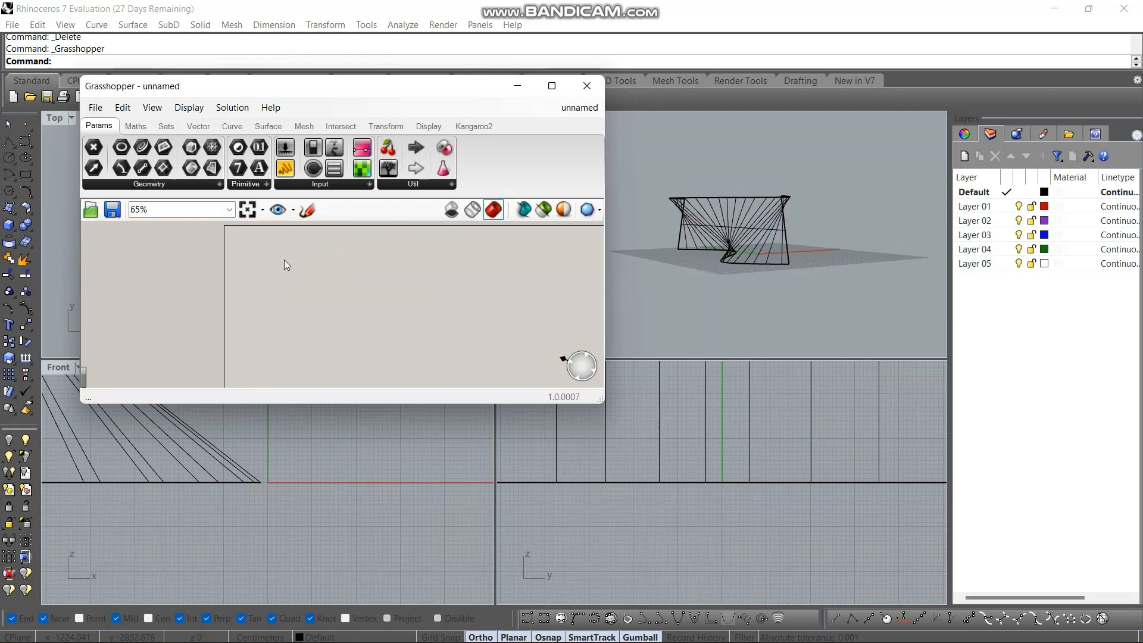
right_click_drag(250, 311, 307, 317)
scroll(309, 301, "down", 3)
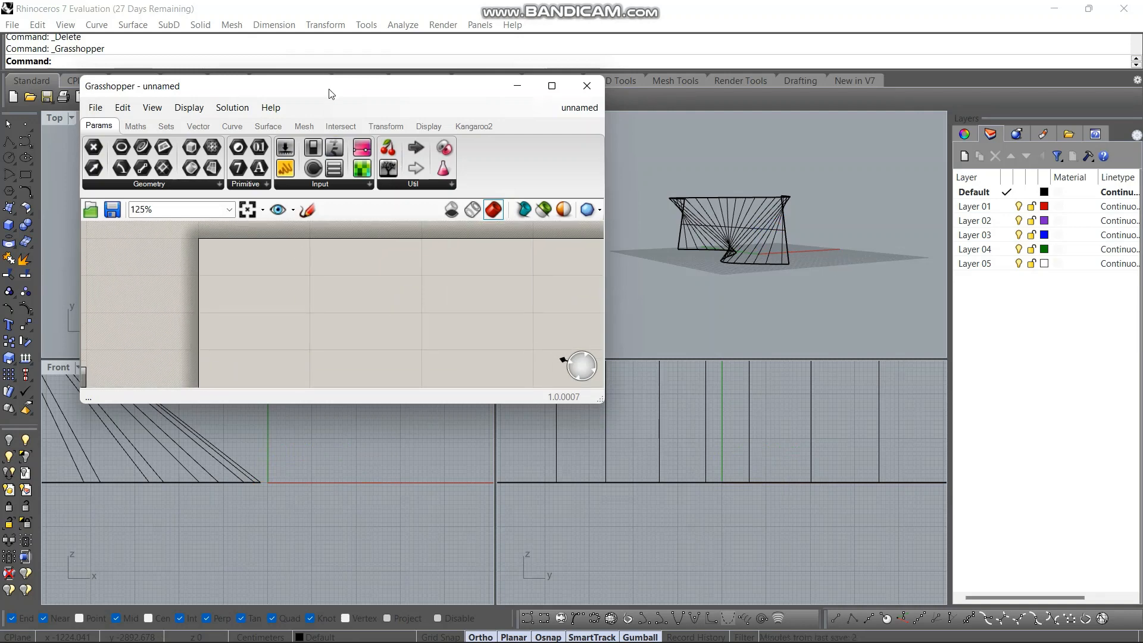
Arrange the Grasshopper window beside the Rhino model and maximize the Perspective viewport on the twisted surface.
key("super+Right")
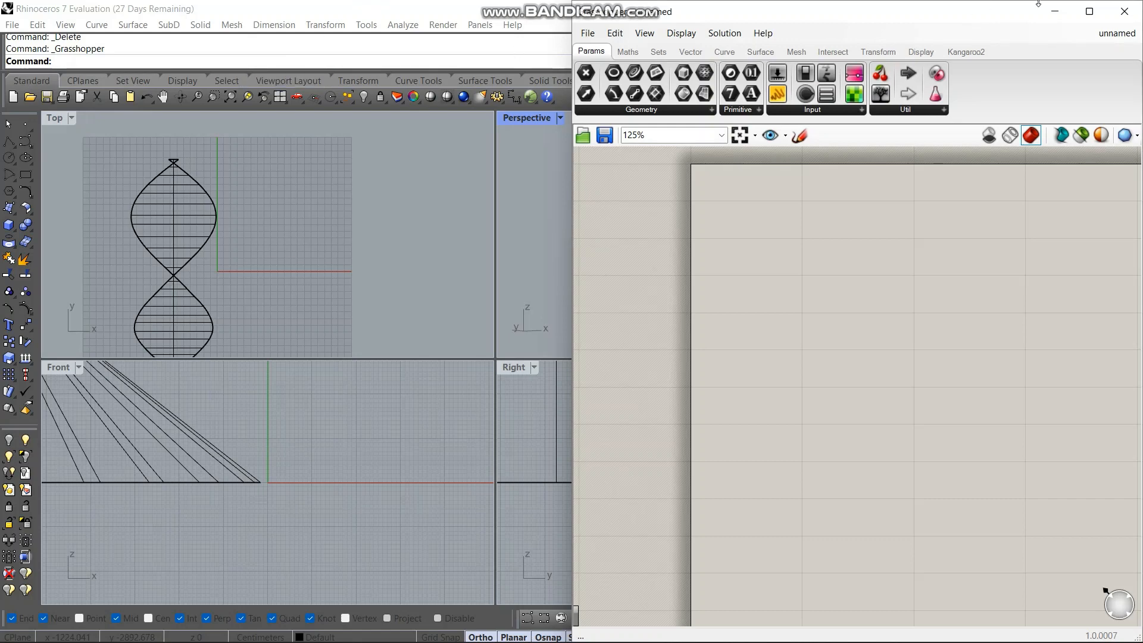
key("super+Up")
key("super+Right")
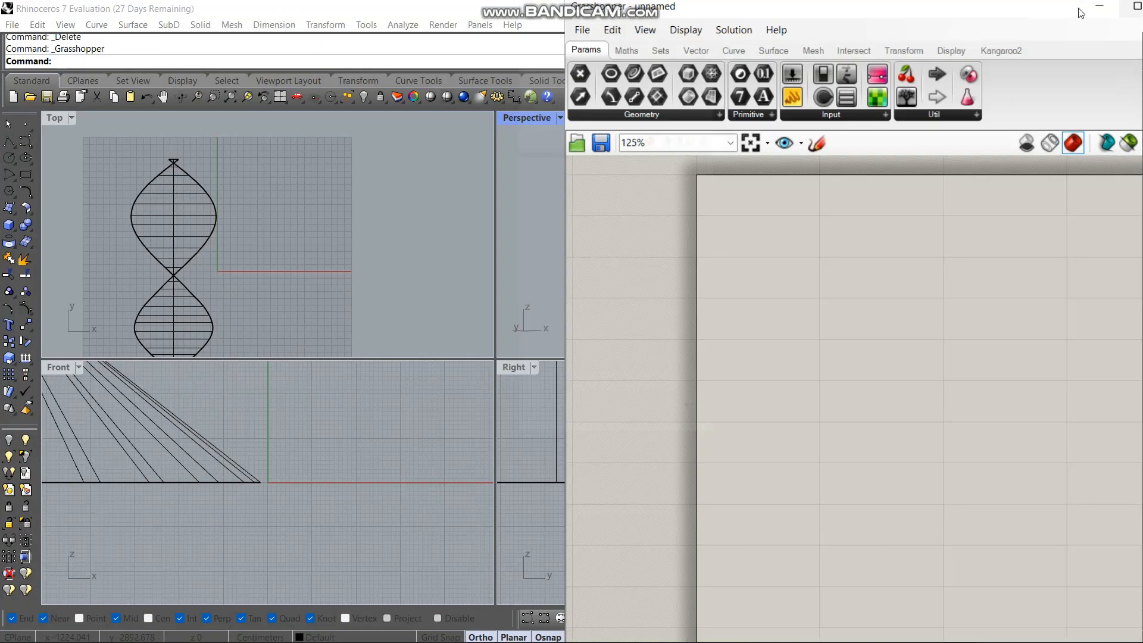
double_click(539, 123)
scroll(534, 123, "down", 5)
right_click_drag(423, 248, 306, 298)
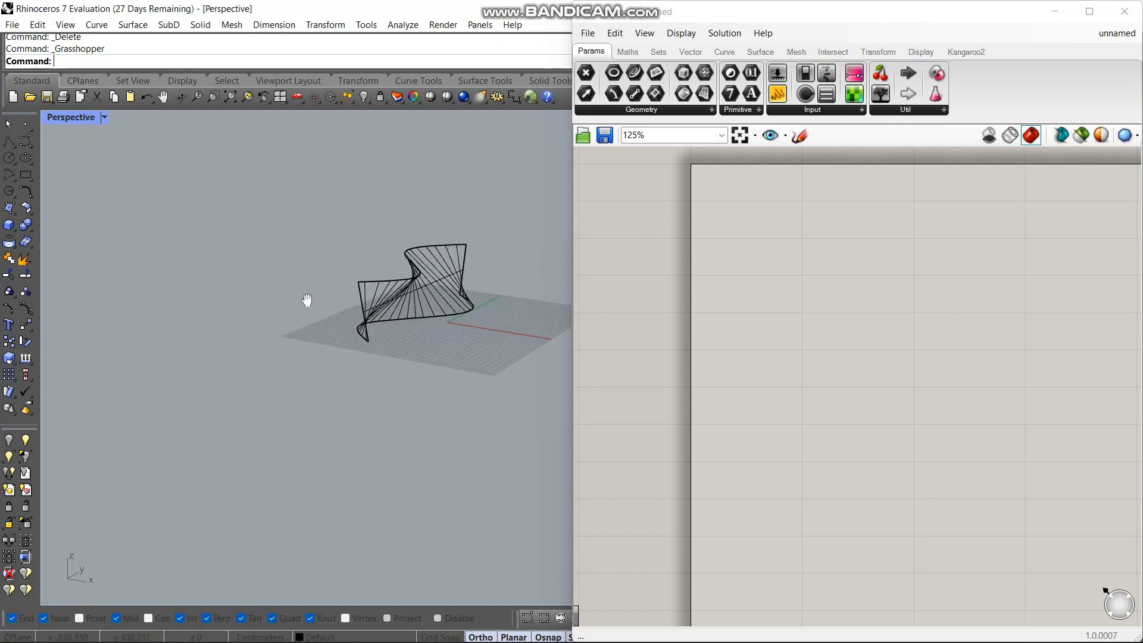
scroll(390, 295, "up", 5)
Add a Surface parameter to the canvas and reference the lofted twisted surface in it.
double_click(801, 269)
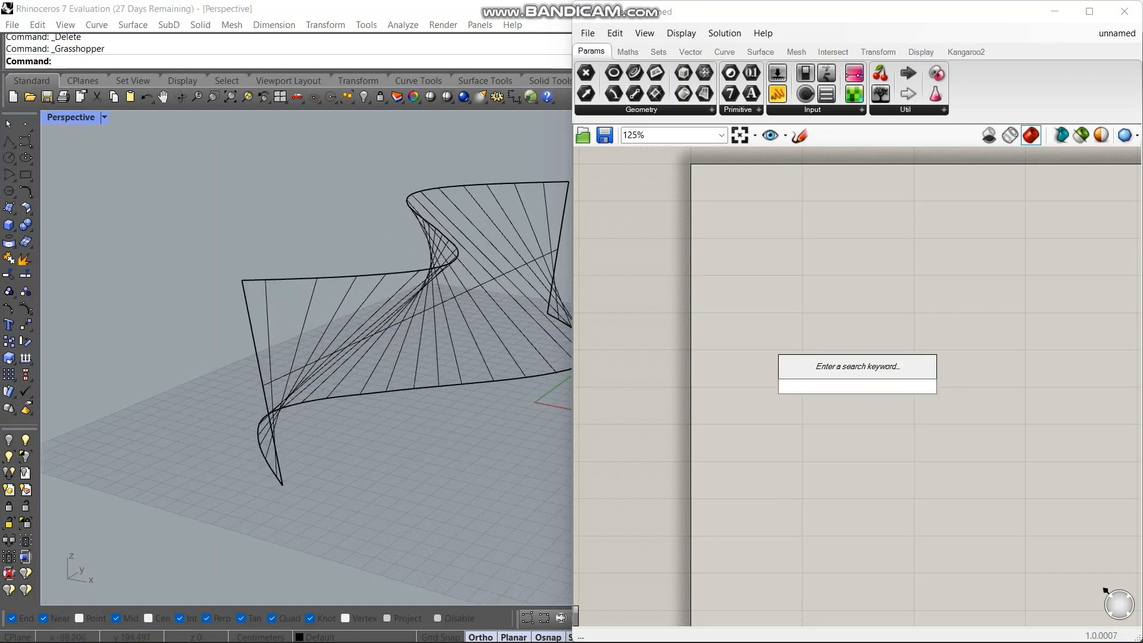
type("srf")
left_click(817, 350)
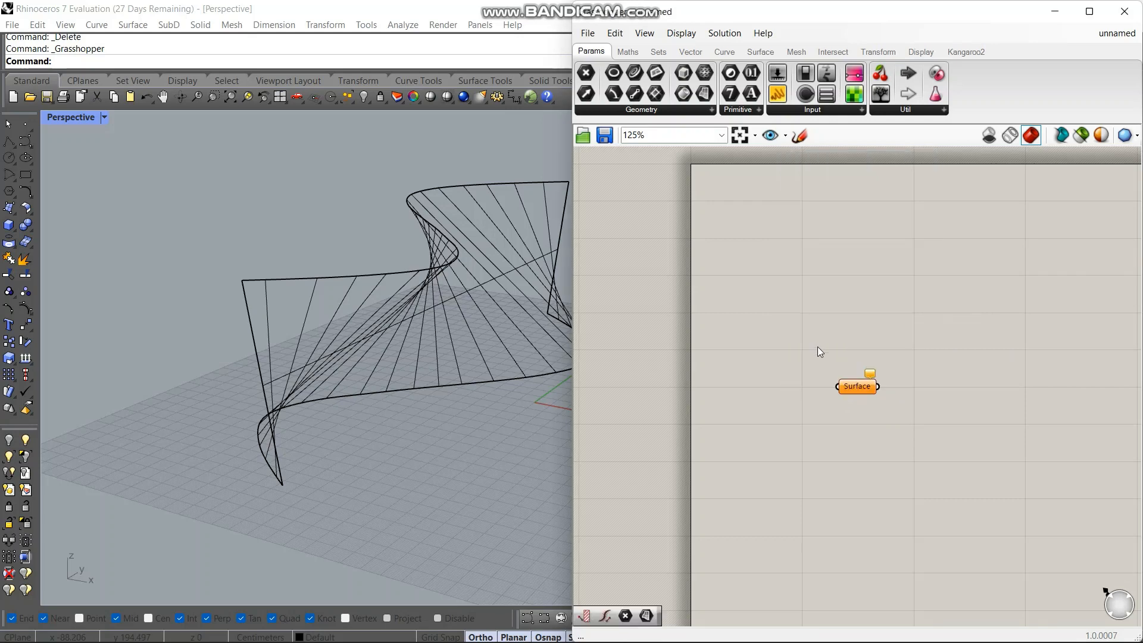
left_click(344, 284)
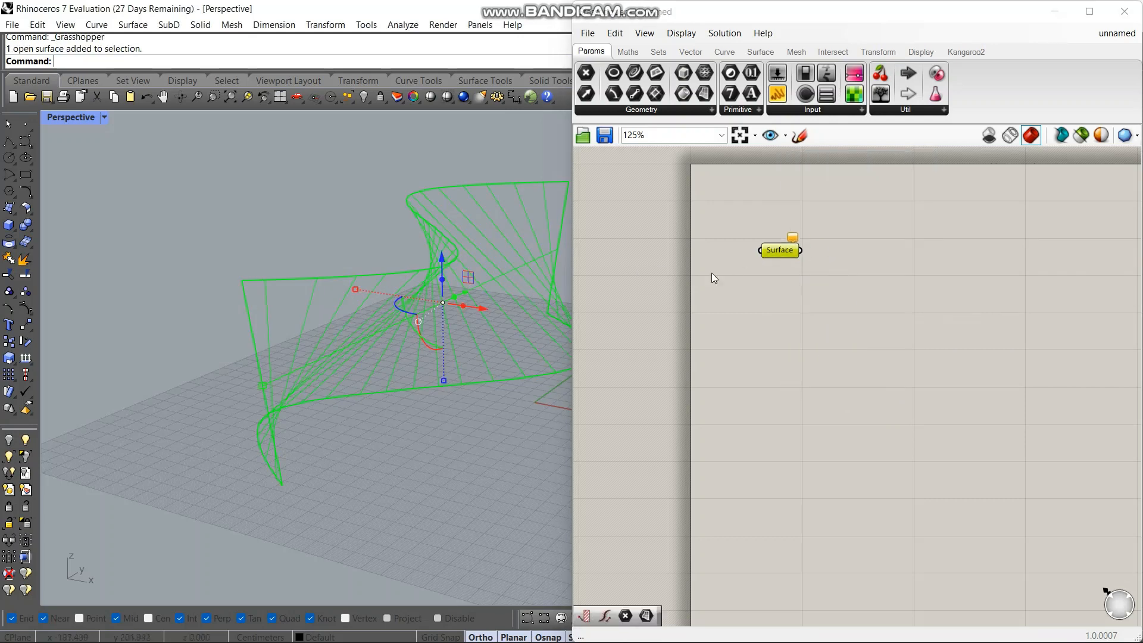
right_click(772, 255)
left_click(839, 440)
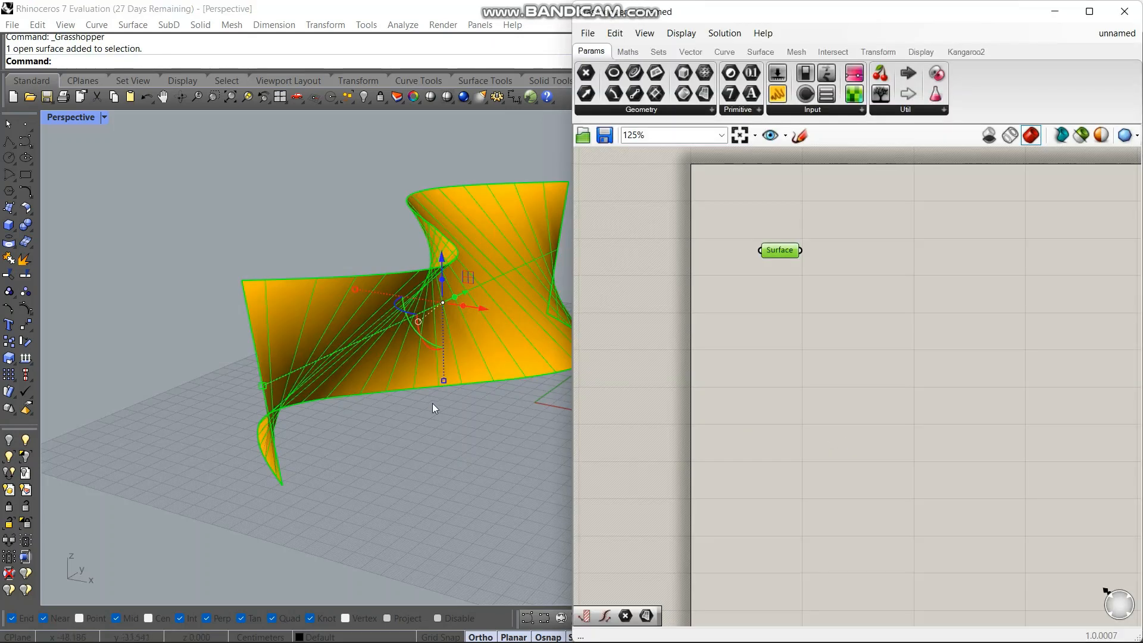
left_click(104, 117)
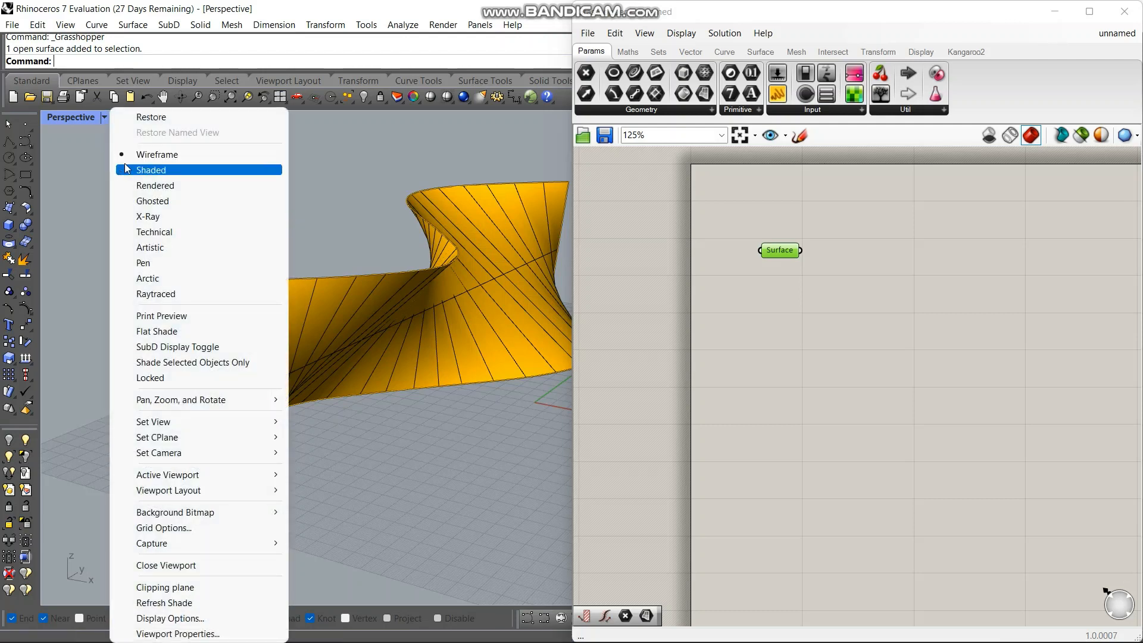
key("Escape")
scroll(864, 238, "up", 3)
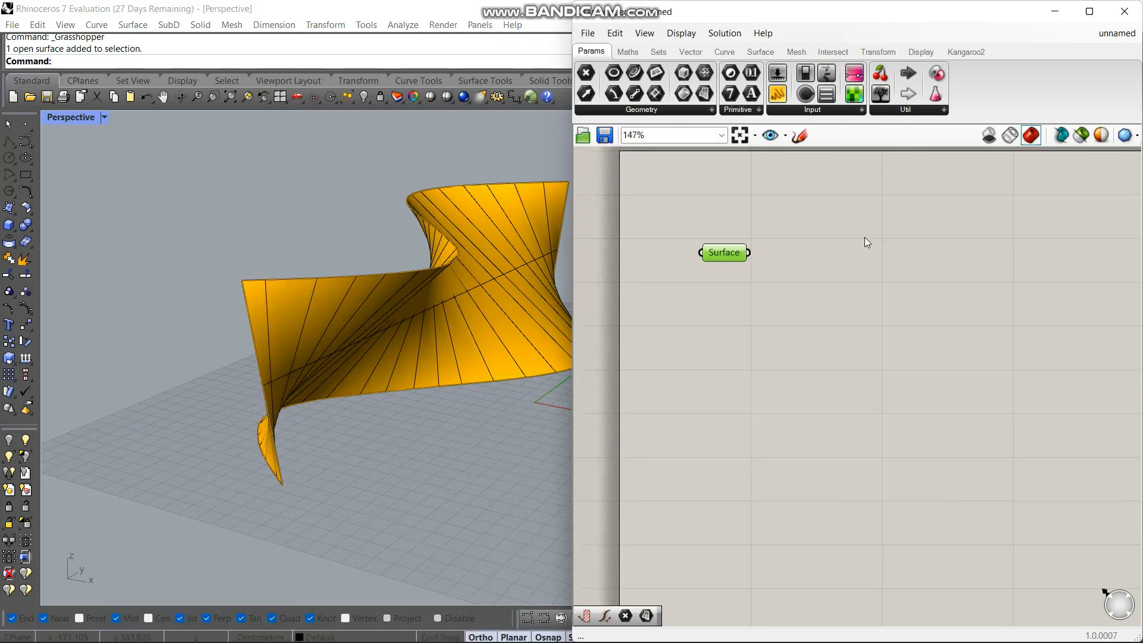
Add a Contour component and connect the Surface parameter to its Shape input.
left_click_drag(720, 257, 743, 234)
double_click(850, 237)
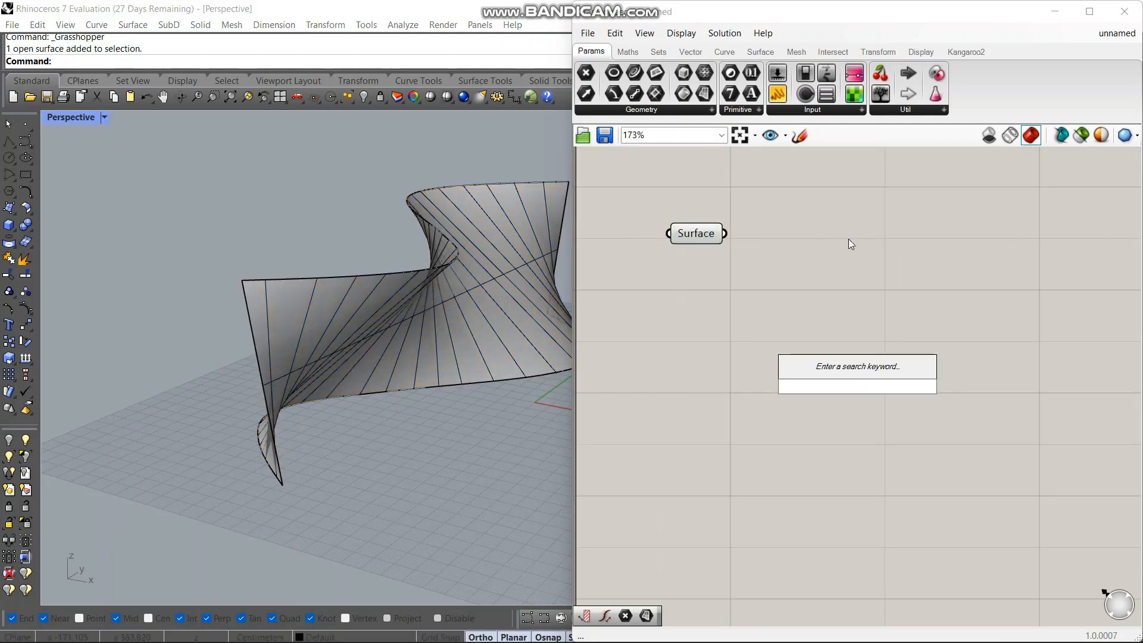
type("contou")
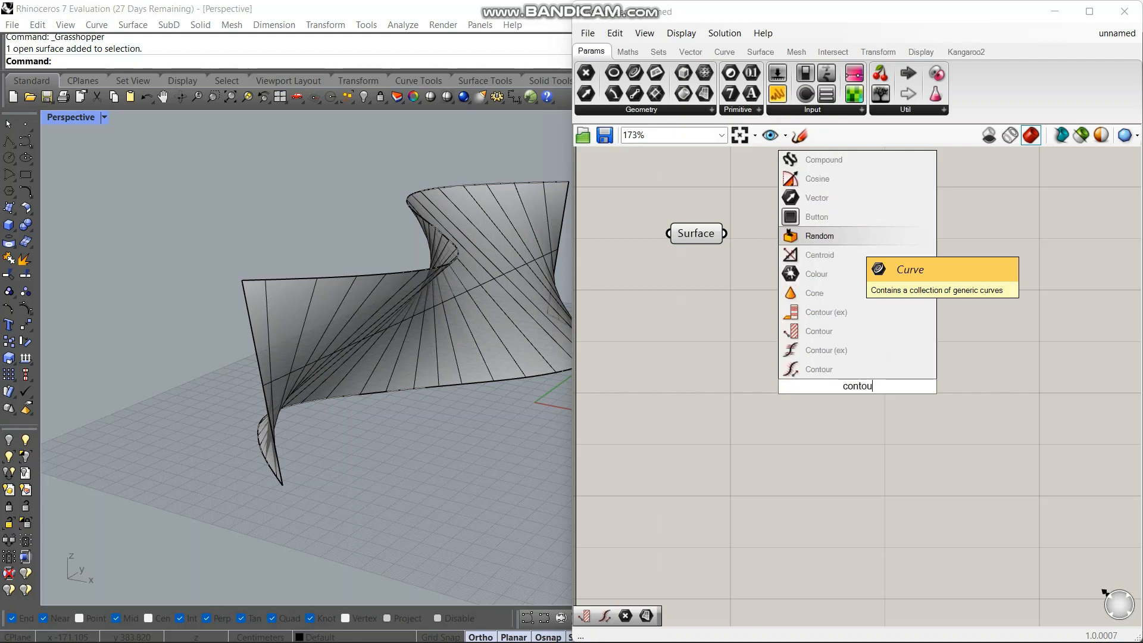
left_click(827, 323)
left_click_drag(837, 380, 903, 249)
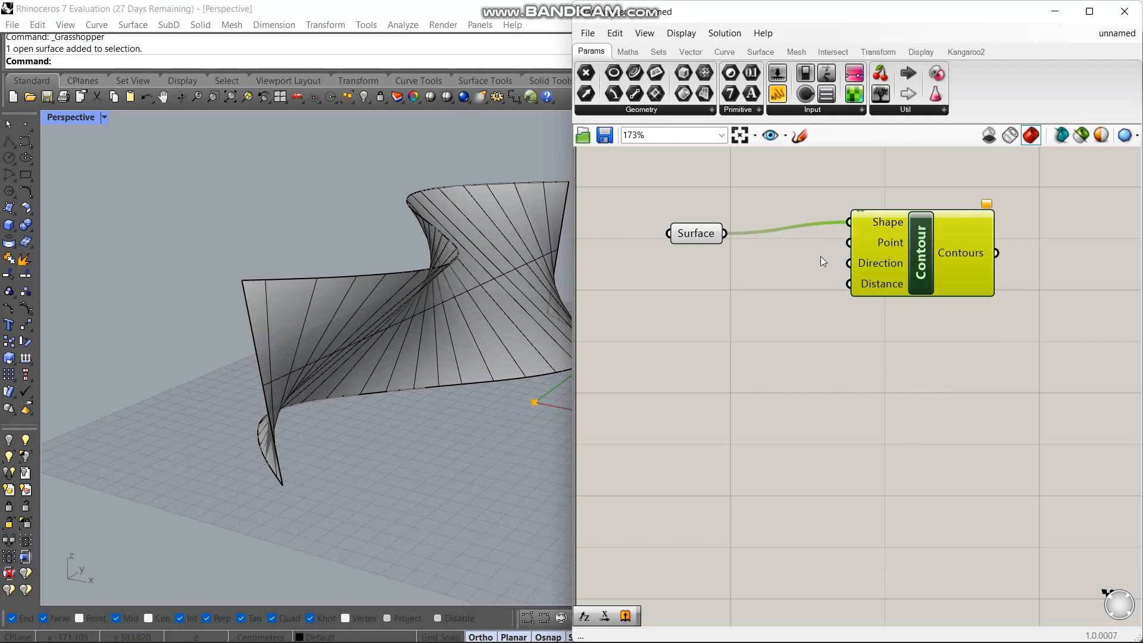
Add a Unit Z vector and connect it to the Contour component's Direction input.
double_click(875, 401)
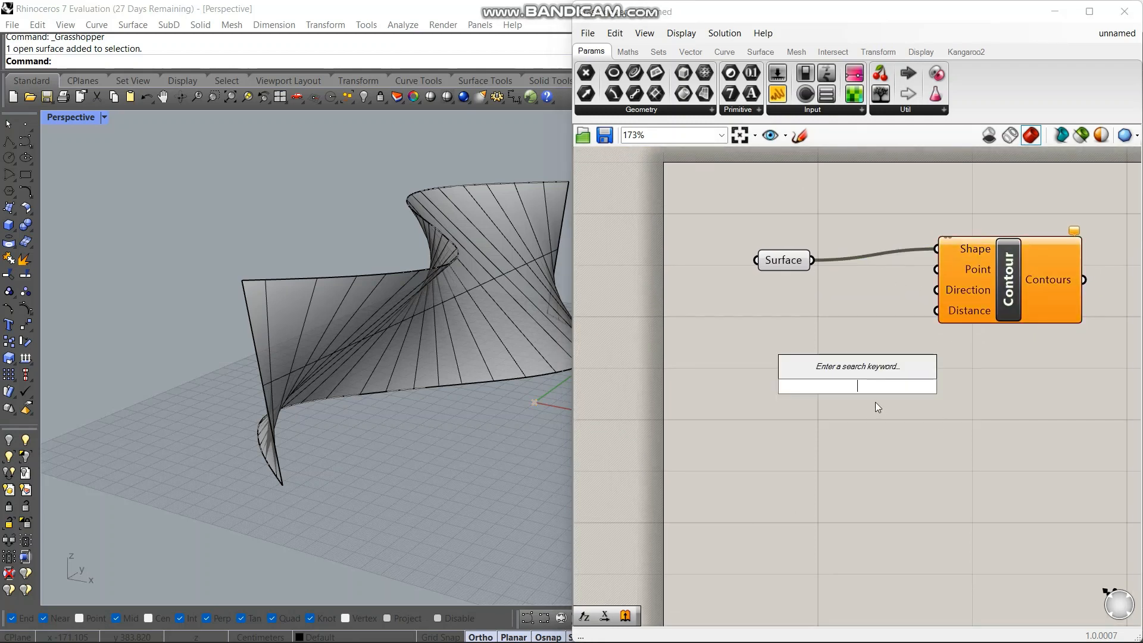
type("z")
key("Return")
left_click_drag(845, 388, 782, 376)
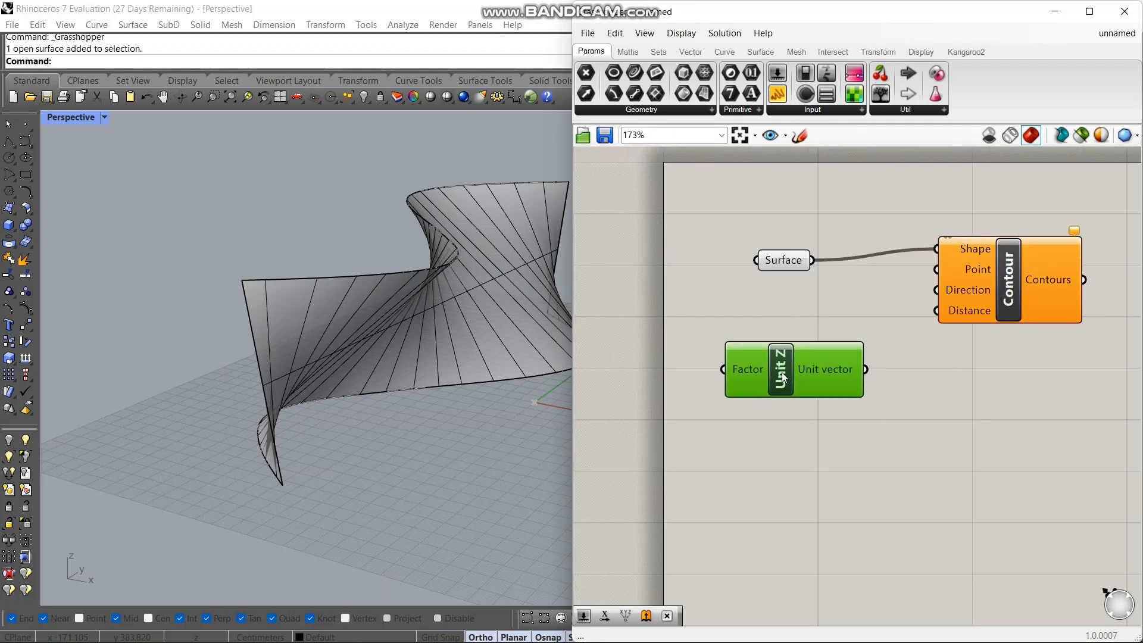
left_click_drag(866, 368, 938, 291)
Add a number slider set to 3, connect it to the Contour's Distance input, and move Unit Z closer to the Surface parameter.
left_click(802, 441)
double_click(803, 441)
type("3")
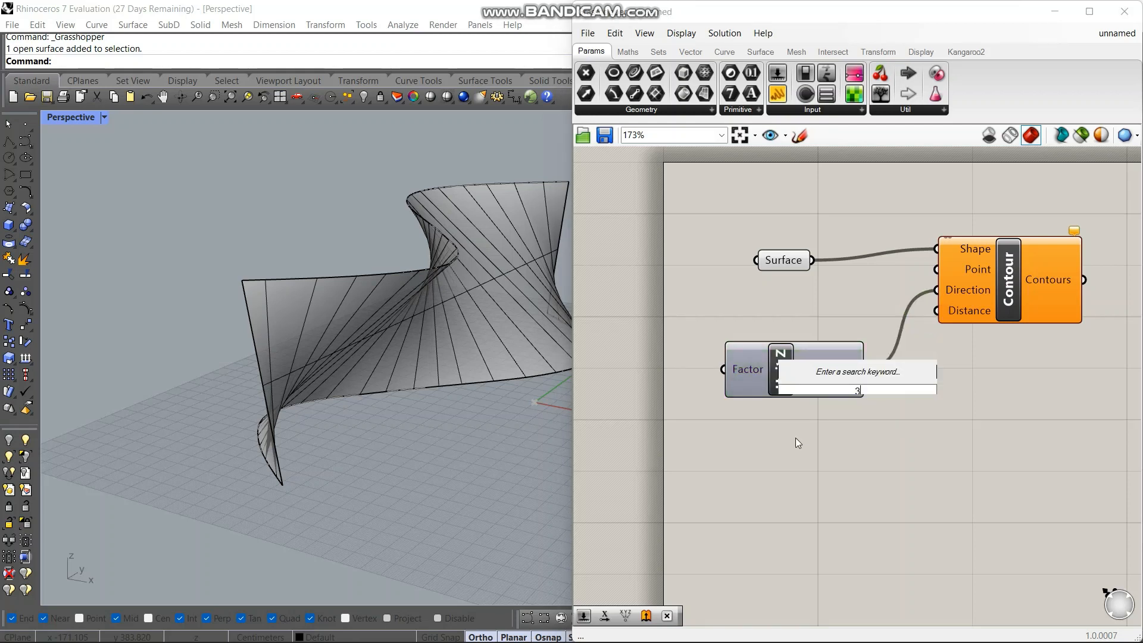
key("Return")
left_click_drag(833, 385, 720, 442)
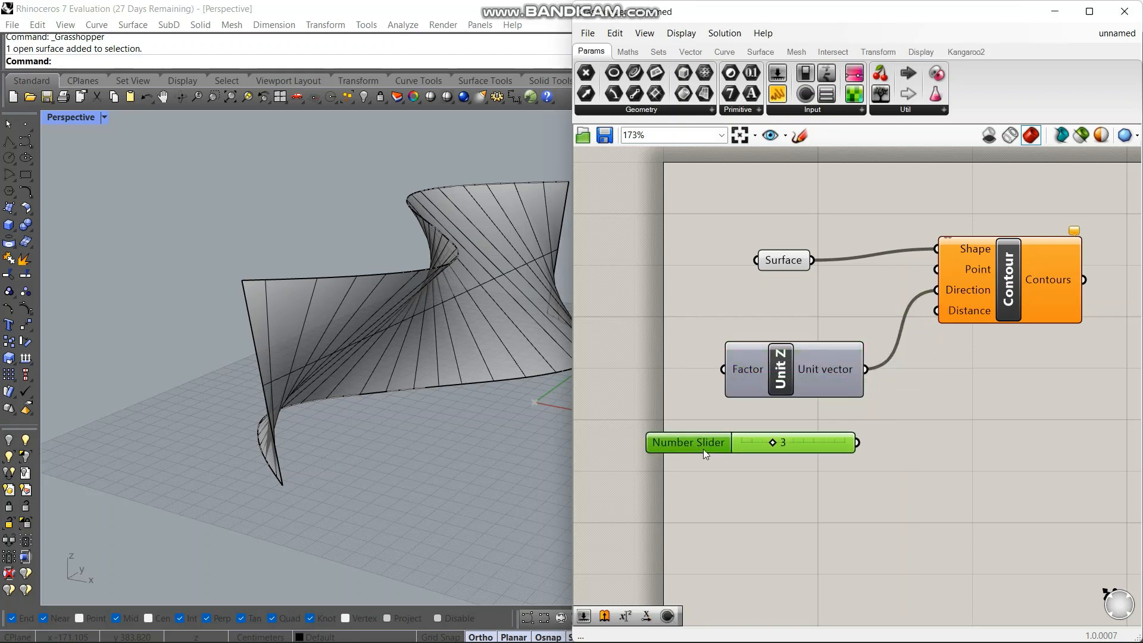
left_click_drag(850, 443, 937, 319)
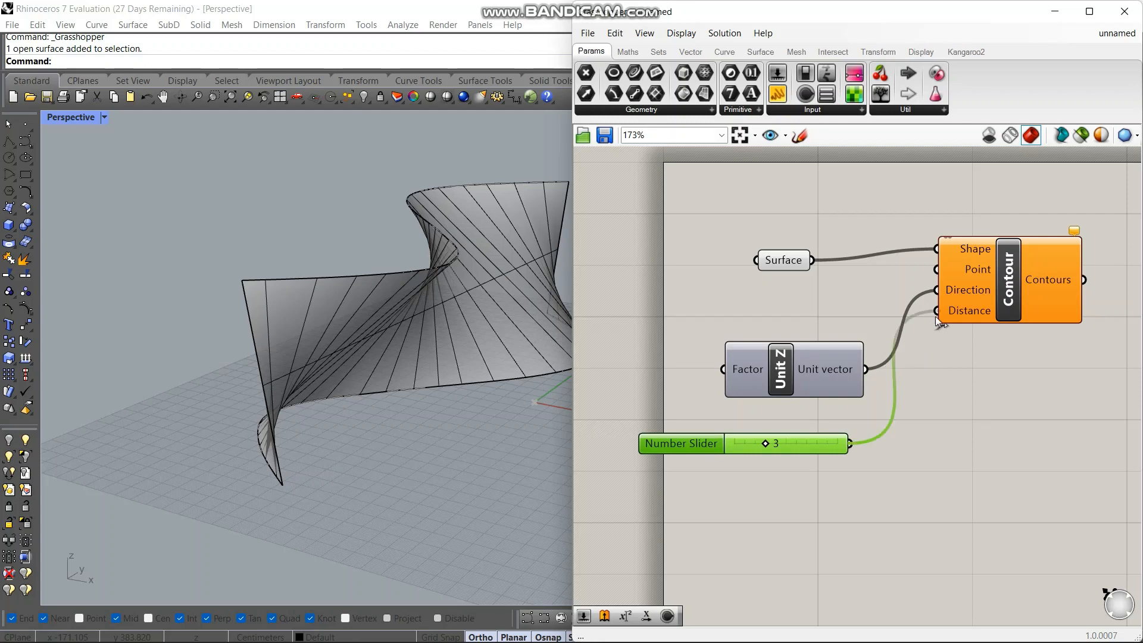
left_click_drag(783, 376, 779, 339)
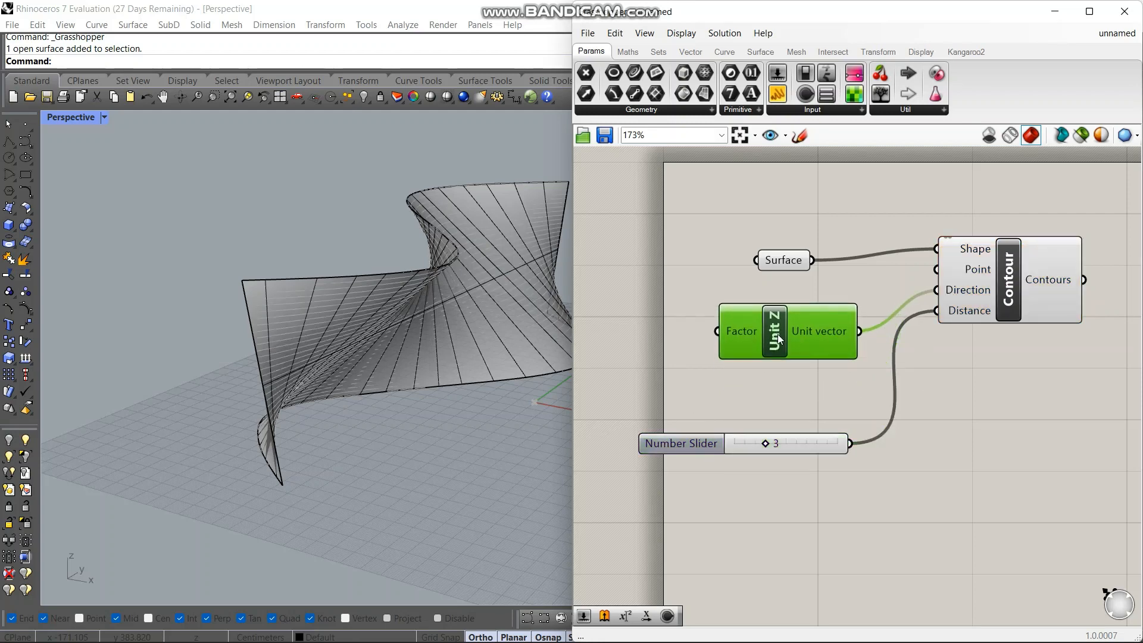
scroll(387, 348, "up", 8)
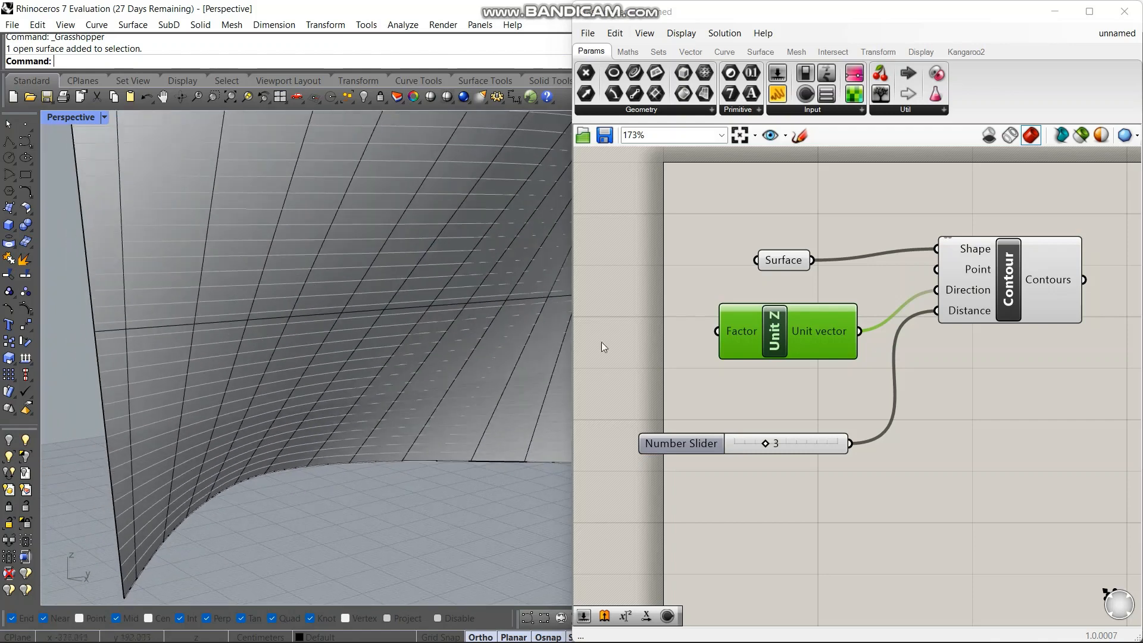
scroll(819, 351, "down", 3)
scroll(940, 341, "up", 2)
double_click(933, 309)
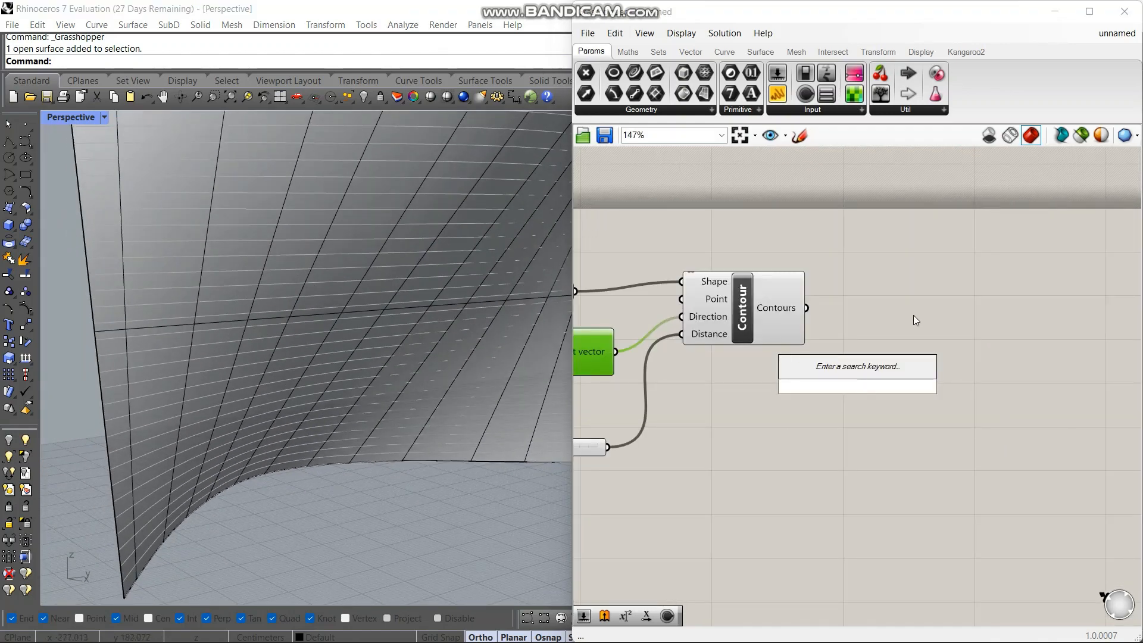
type("extrude")
left_click(913, 316)
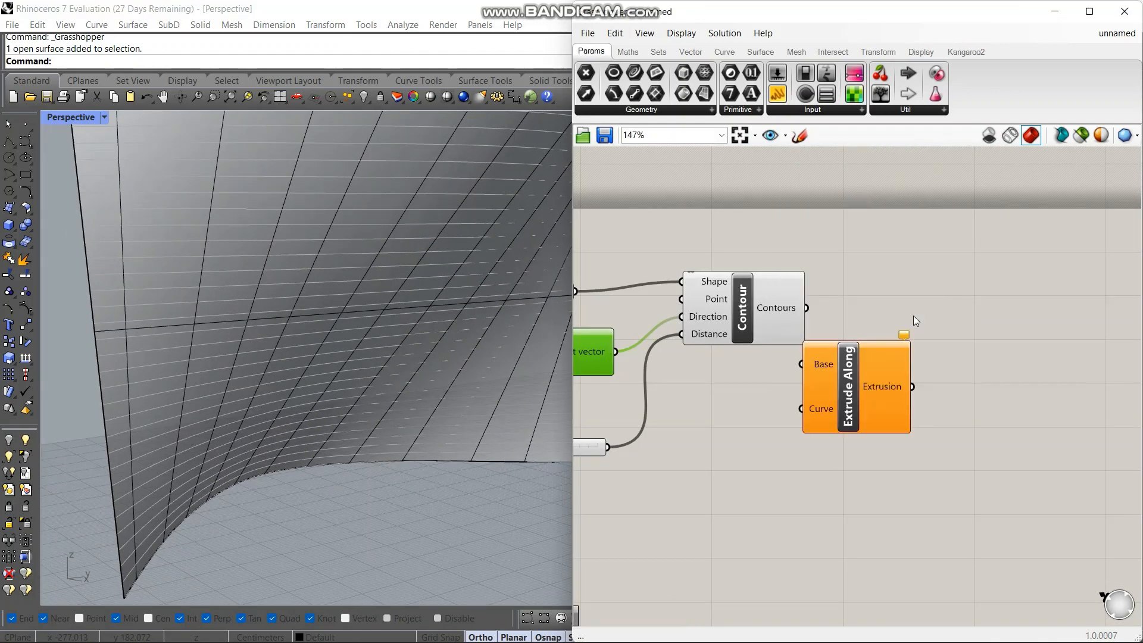
left_click_drag(863, 392, 938, 334)
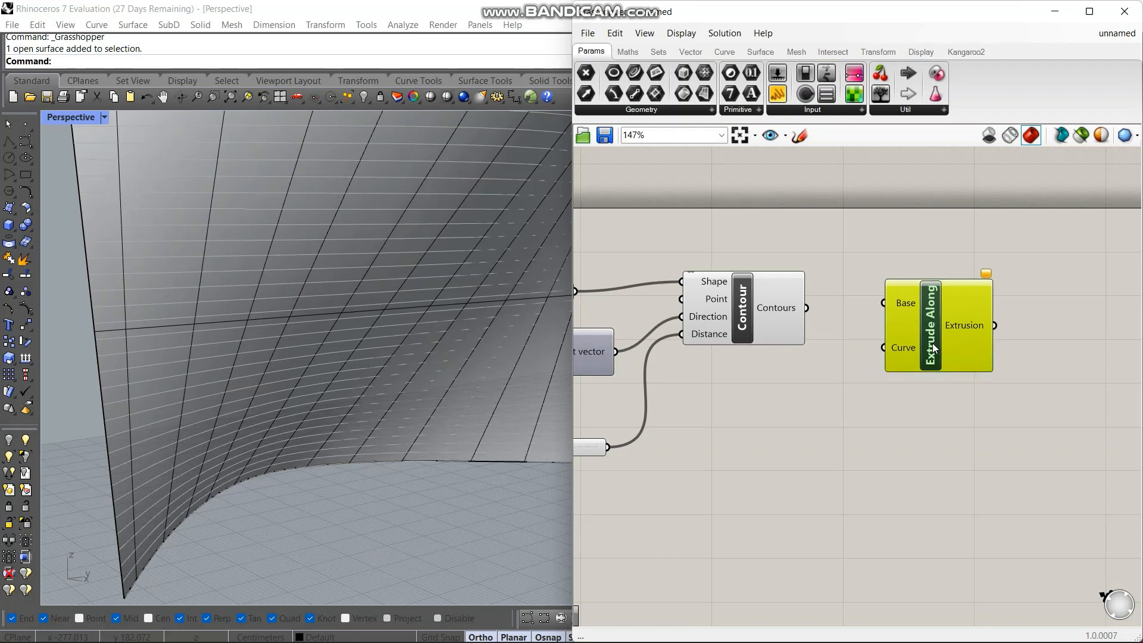
key("Delete")
Add an Extrude component next to Contour and connect the Contours output to its Base input.
double_click(926, 345)
type("ex")
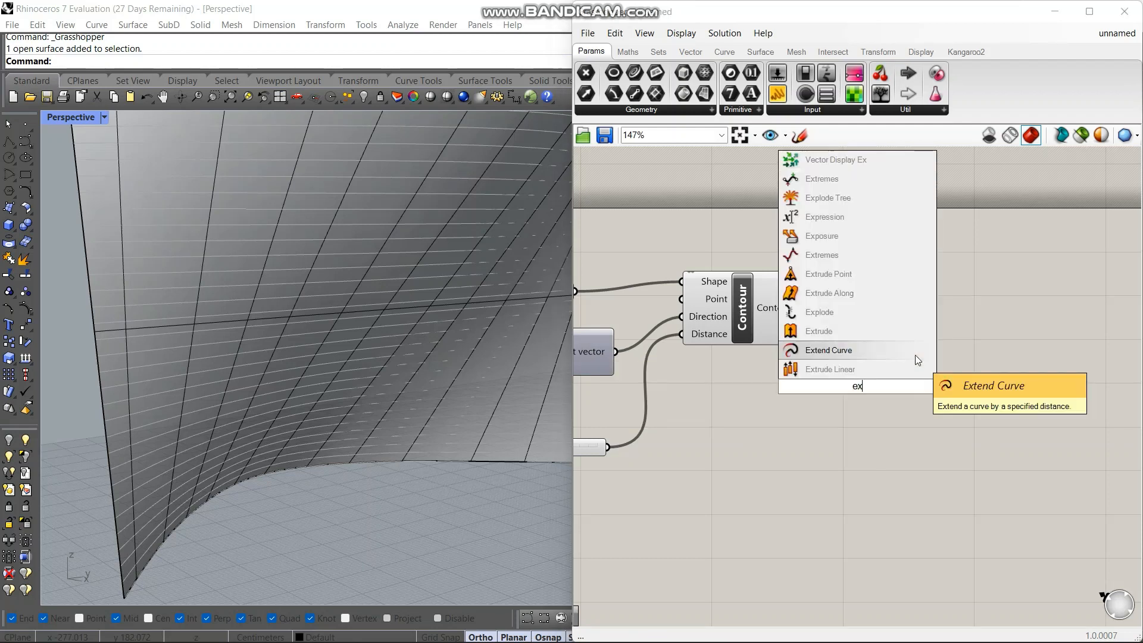
type("tr")
left_click(842, 373)
left_click_drag(857, 389, 943, 316)
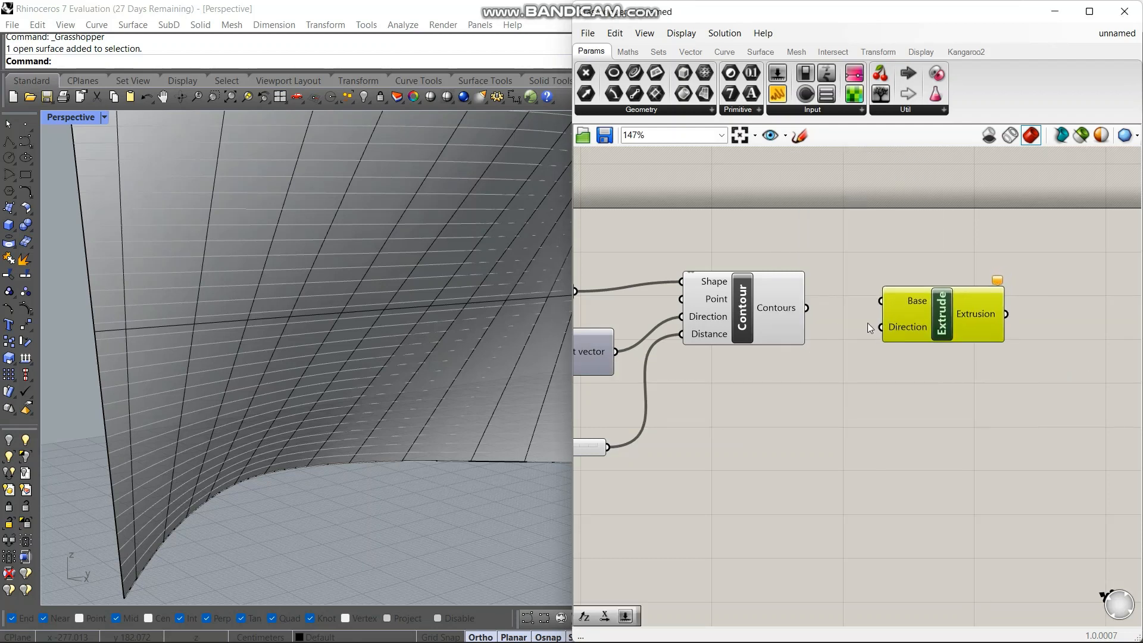
left_click_drag(807, 308, 882, 301)
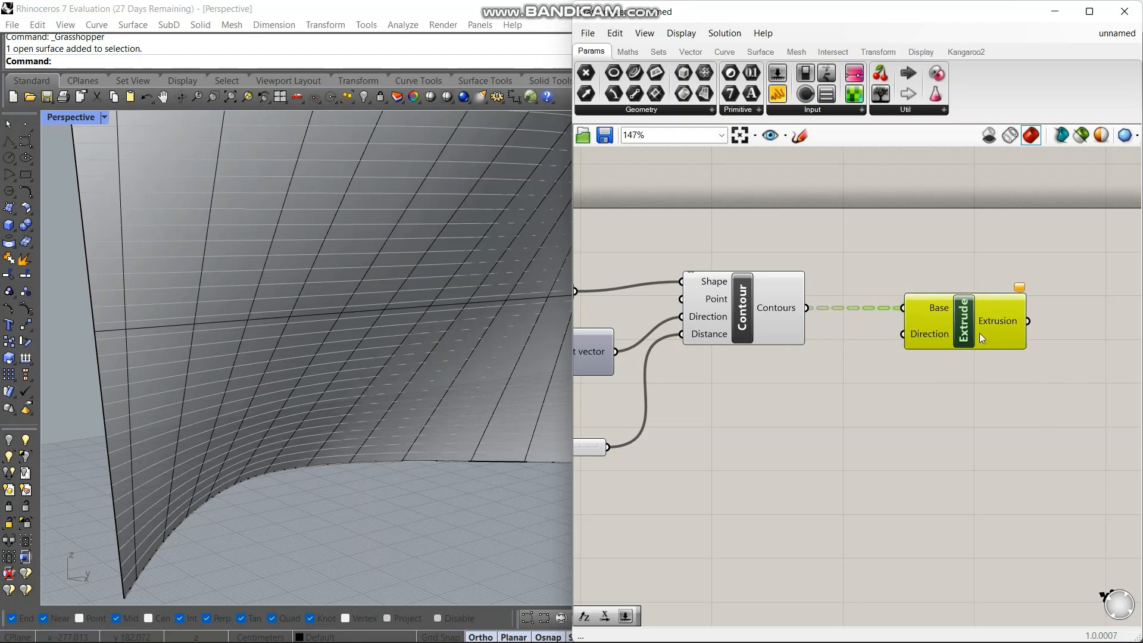
Add a Unit X vector component and connect it to the Extrude component's Direction input.
double_click(855, 383)
type("x")
key("Return")
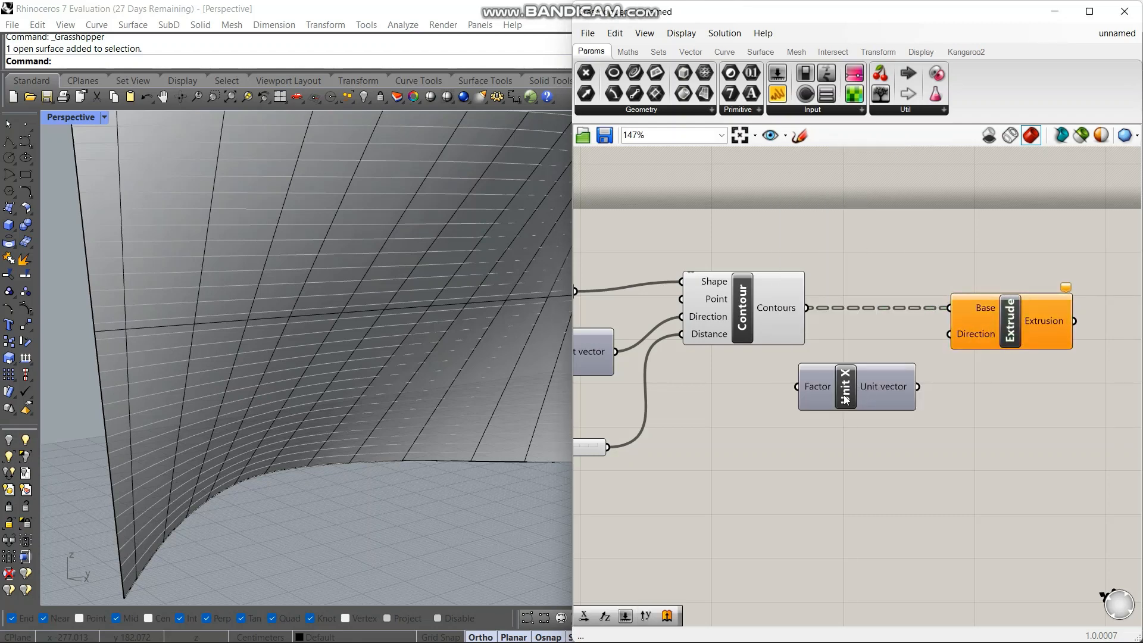
scroll(440, 401, "down", 4)
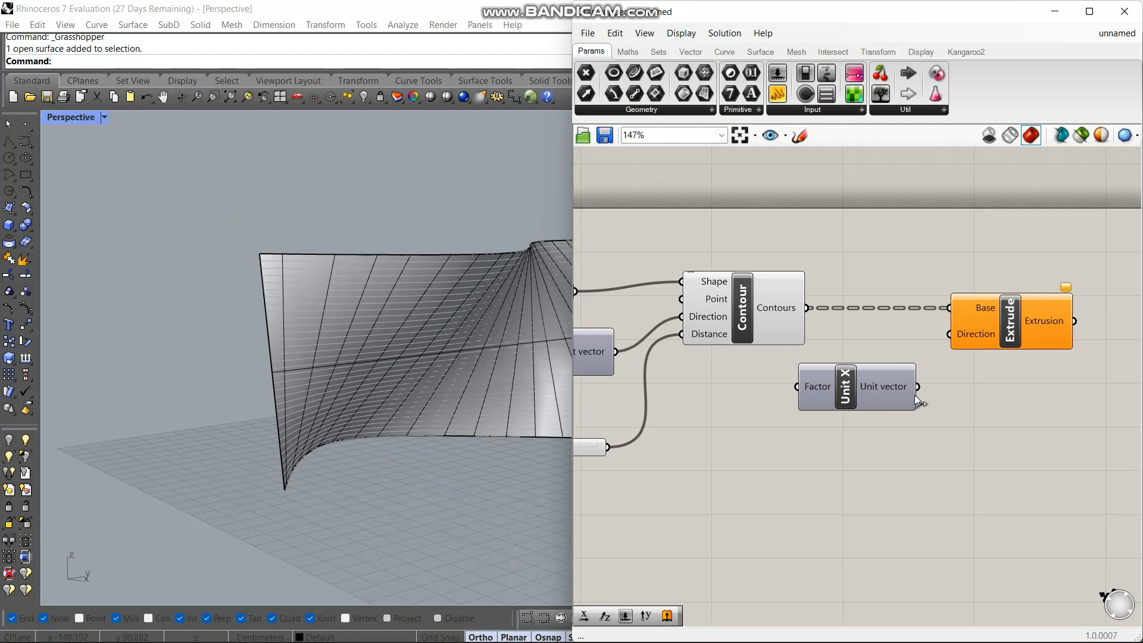
left_click_drag(952, 353, 951, 339)
Add a number slider set to 13 and connect it to the Unit X component's Factor input.
double_click(749, 463)
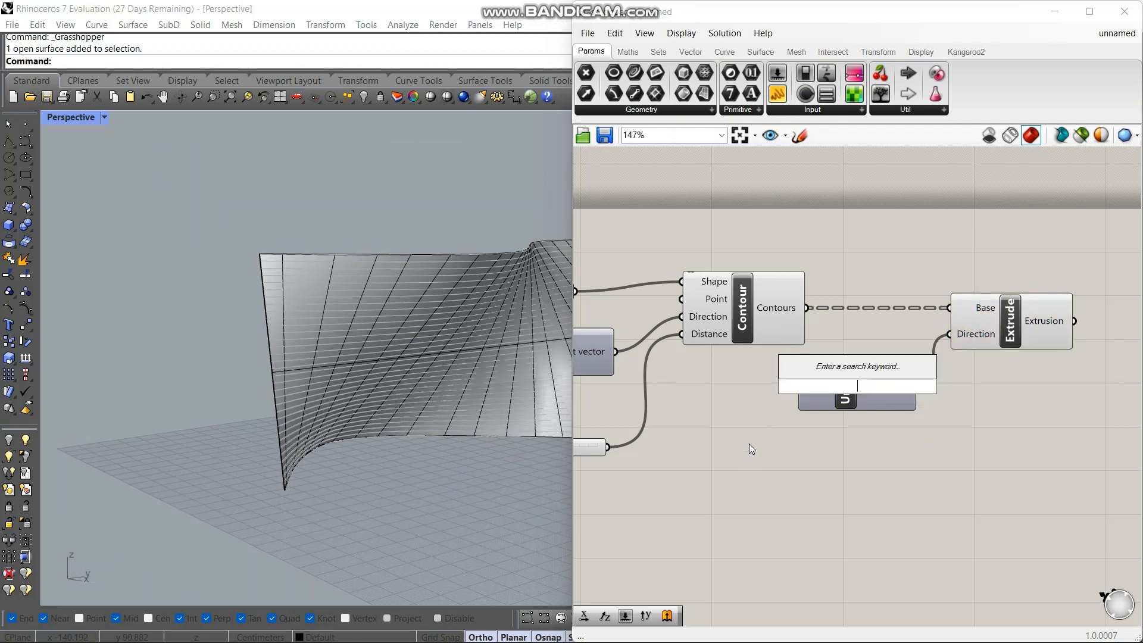
type("13")
key("Return")
left_click_drag(797, 387, 622, 490)
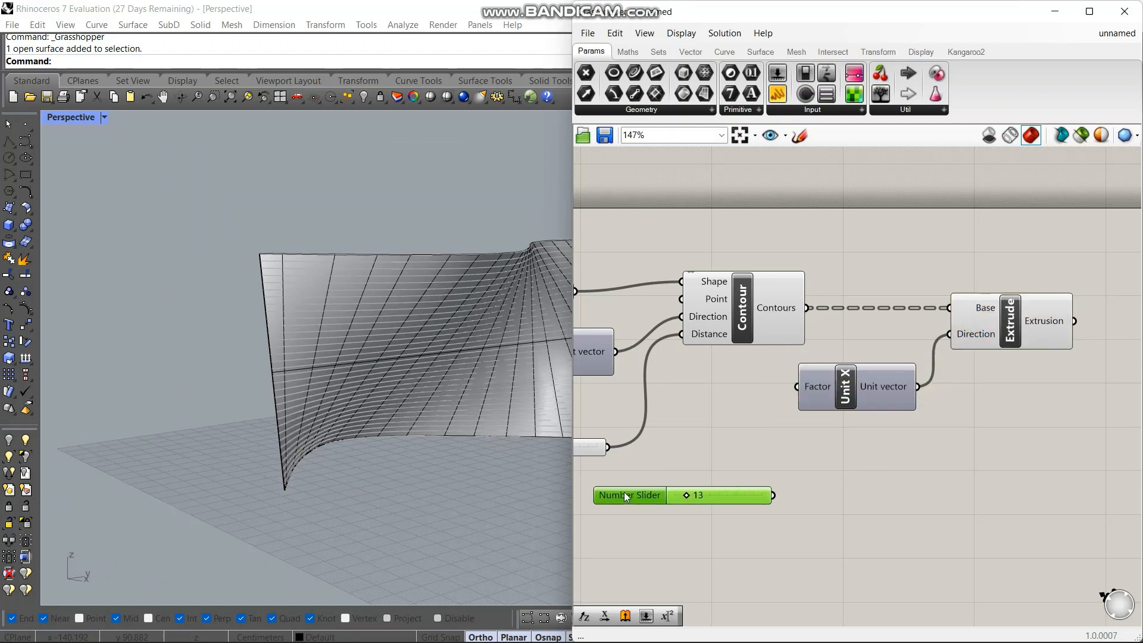
scroll(928, 501, "down", 3)
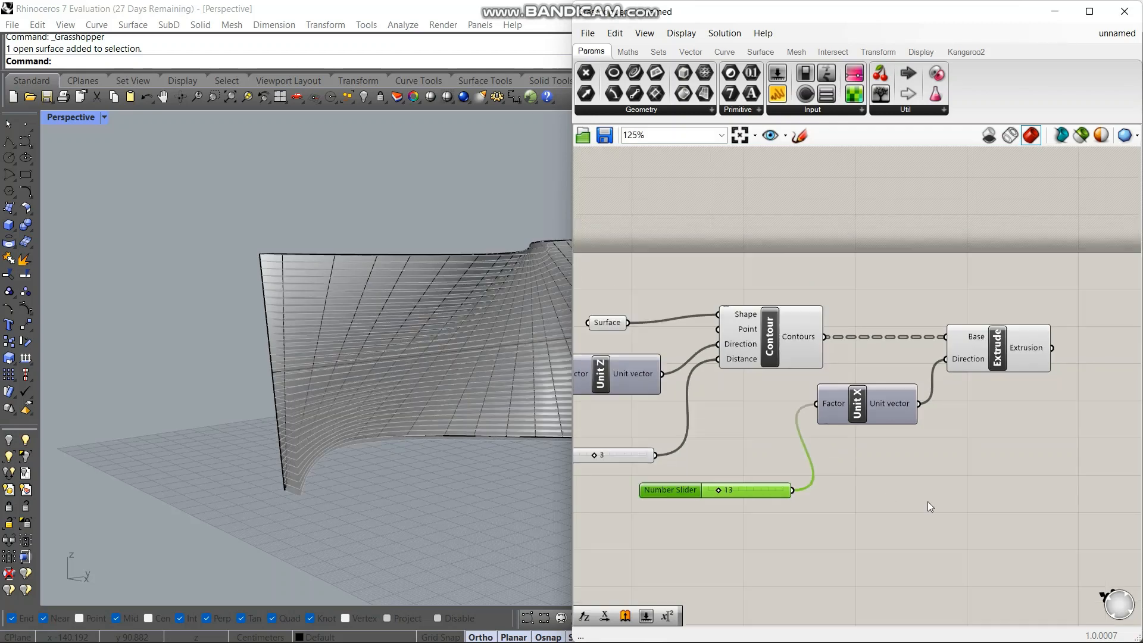
Add a second Extrude component and connect the first Extrude's Extrusion output to its Base input.
double_click(940, 405)
type("e")
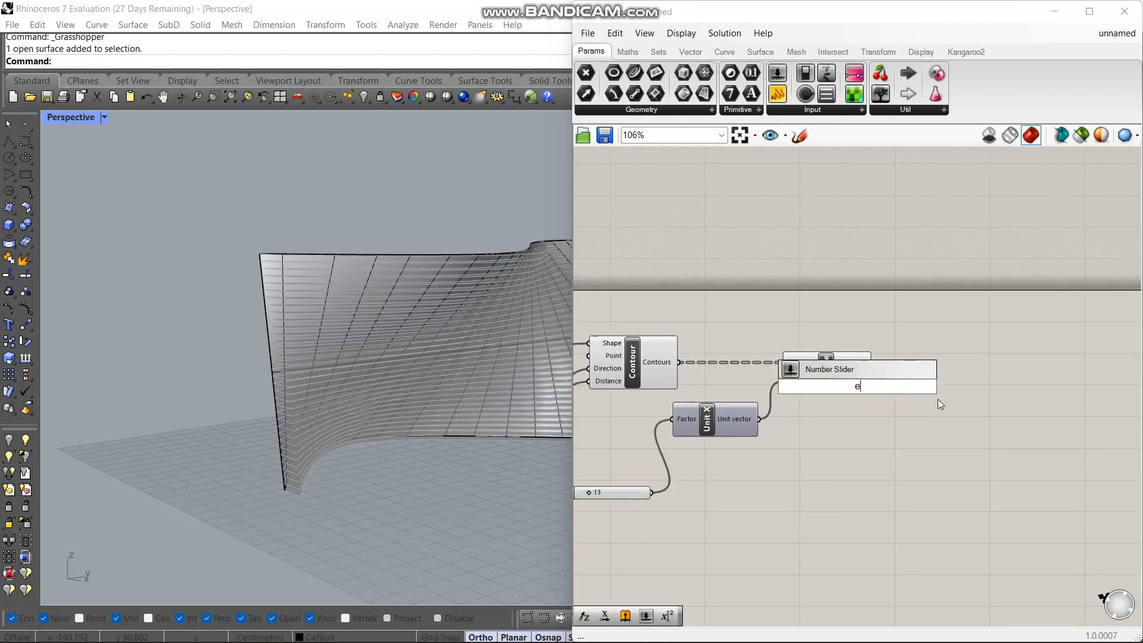
type("xtrude")
key("Return")
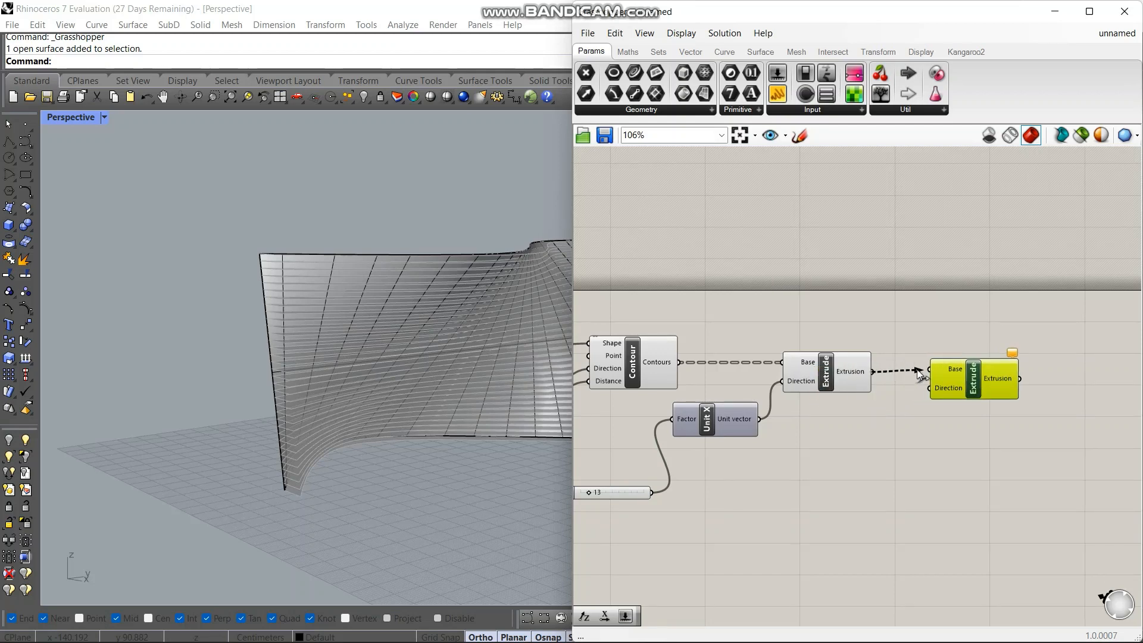
Add a Unit Z vector component and connect it to the second Extrude's Direction input.
double_click(891, 426)
type("z")
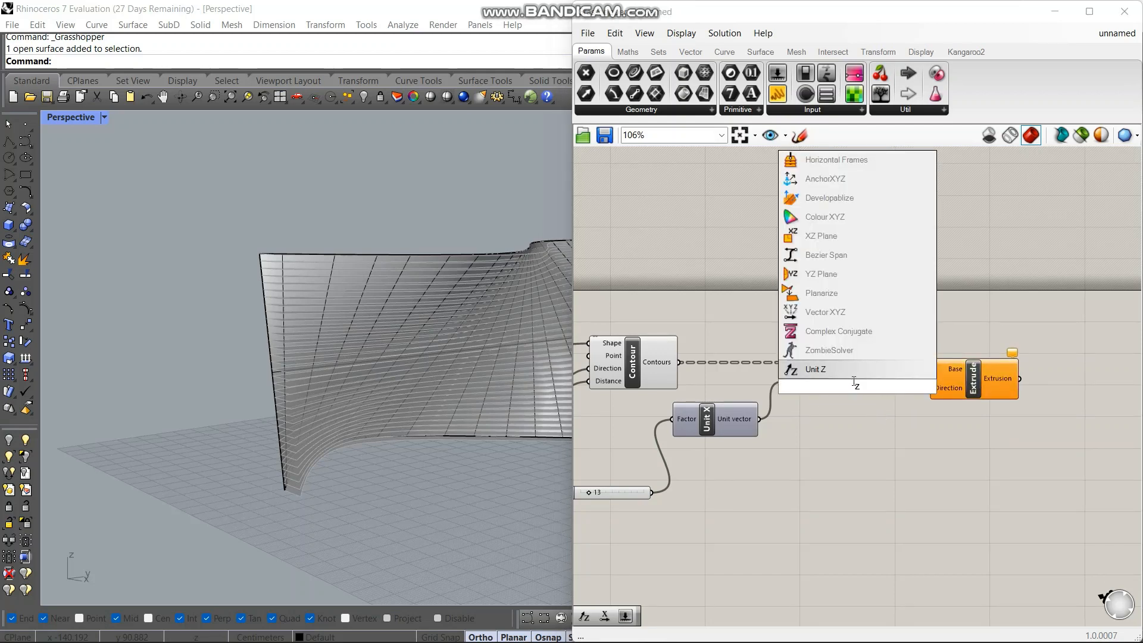
key("Return")
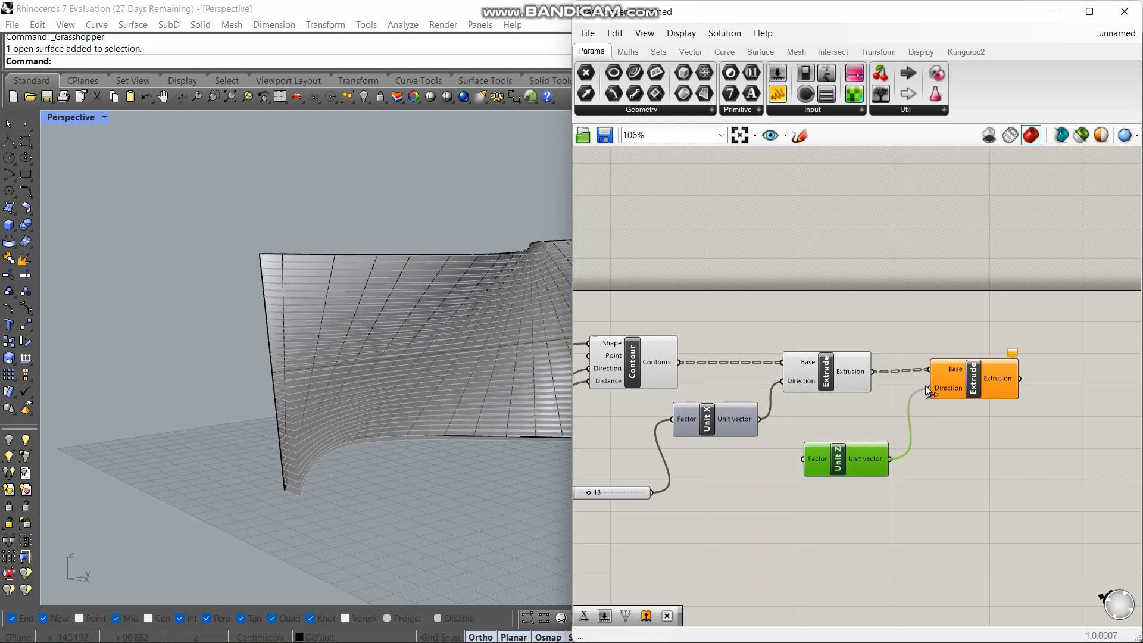
Add a number slider set to 3 and connect it to the new Unit Z component's Factor input.
double_click(800, 524)
type("1")
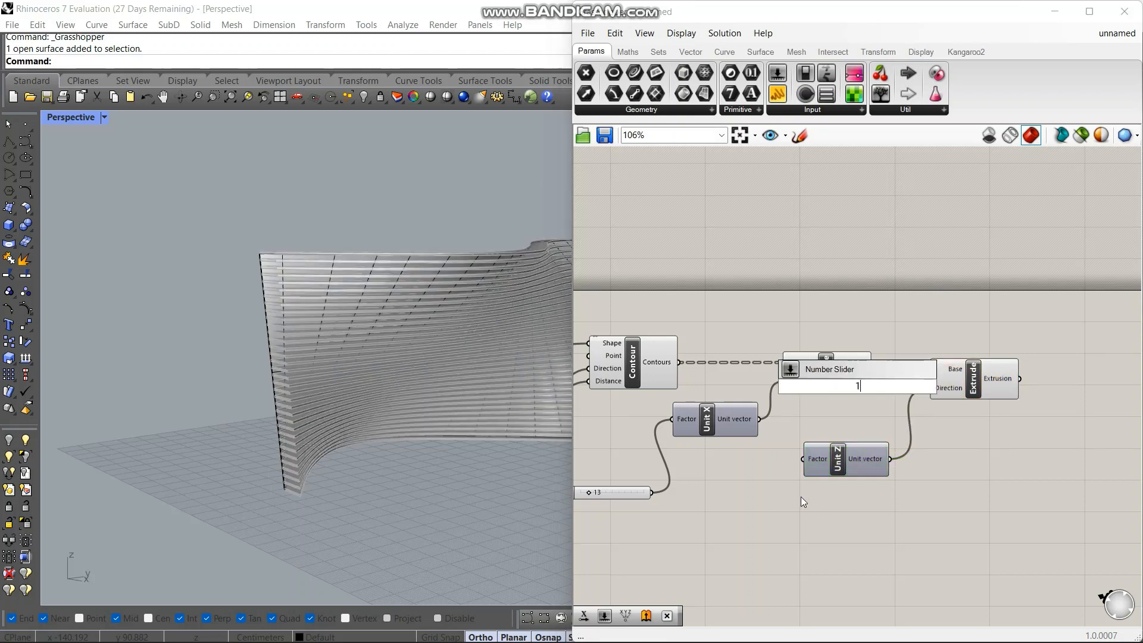
key("Return")
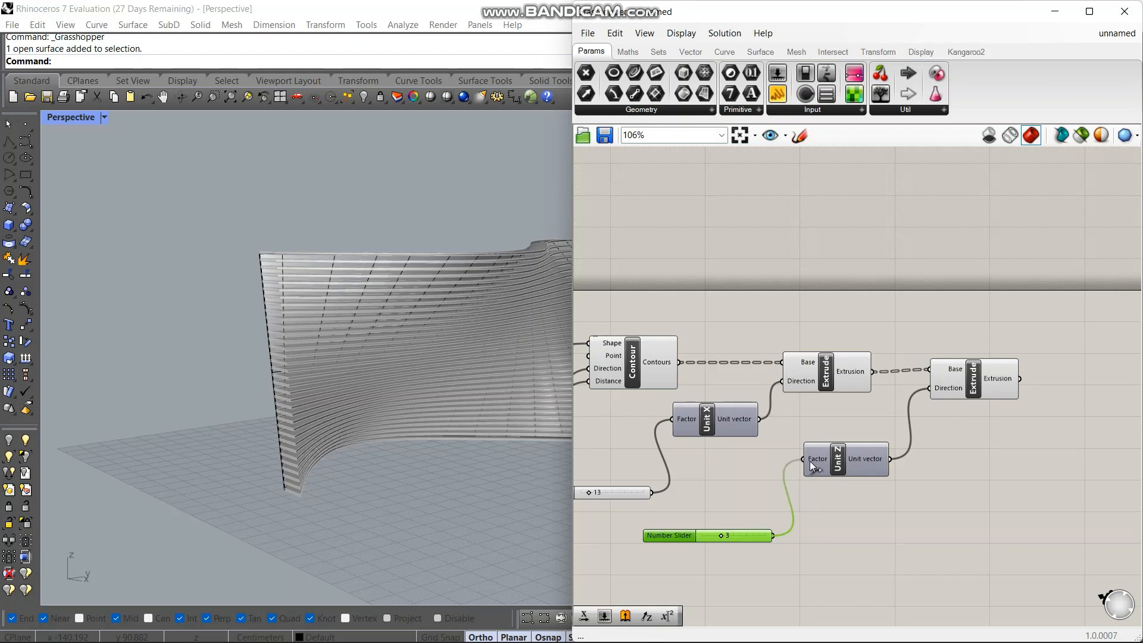
left_click_drag(809, 461, 809, 460)
Bake the second Extrude component's geometry into Rhino as a group, with its colour set by layer.
right_click_drag(361, 388, 408, 395)
scroll(415, 470, "up", 5)
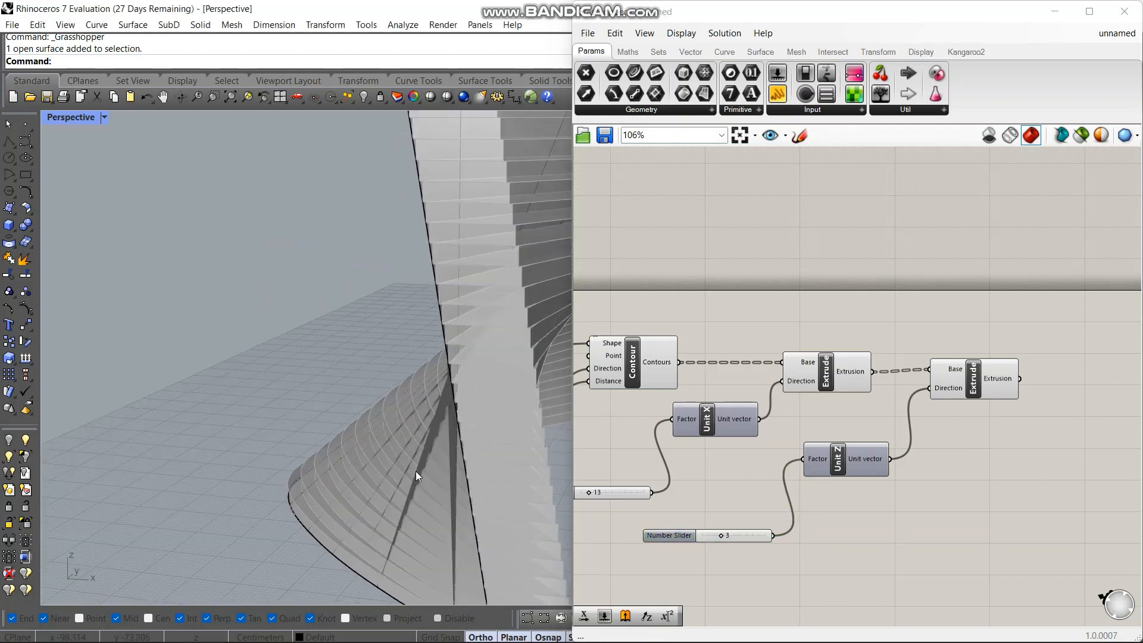
right_click_drag(416, 470, 913, 411)
left_click(972, 388)
right_click(976, 383)
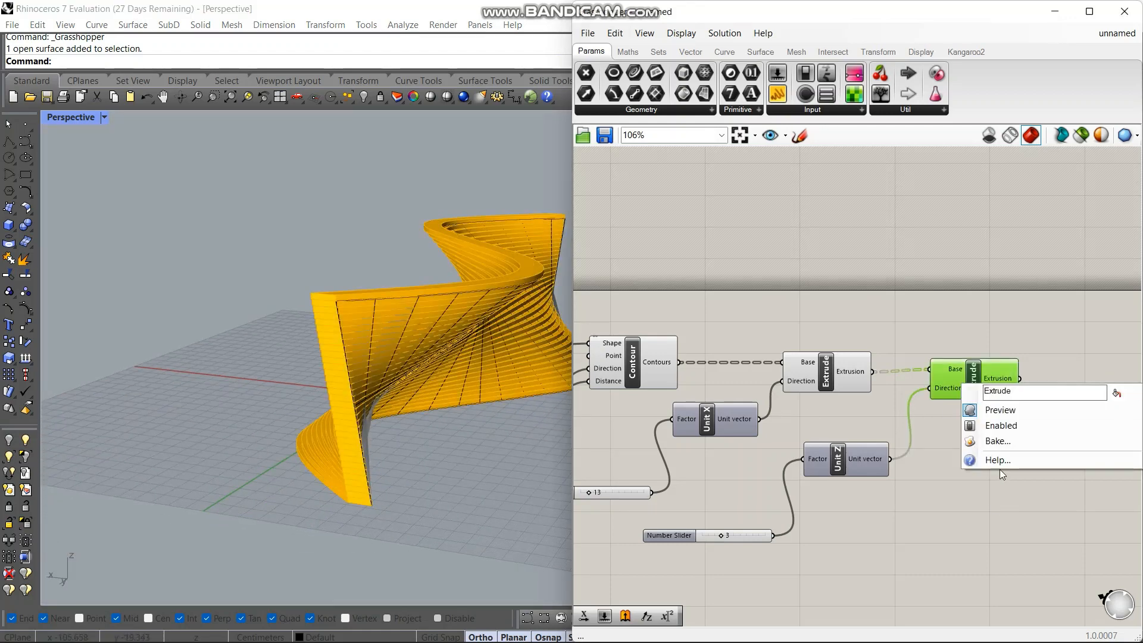
left_click(1003, 443)
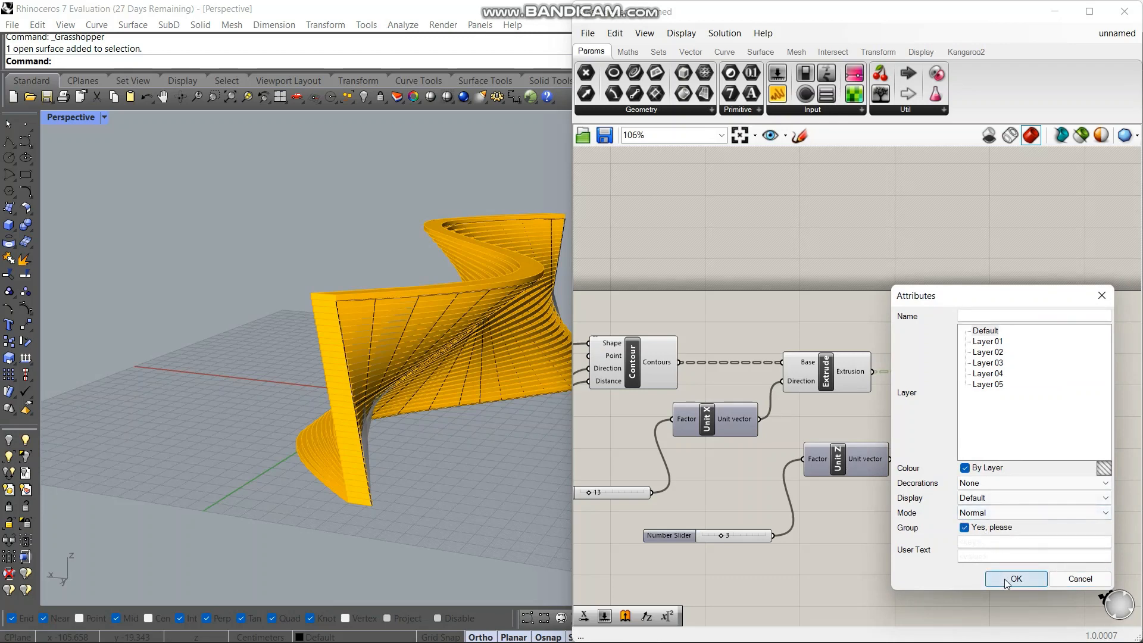
left_click(1004, 578)
Select the original lofted surface beneath the baked layers, without the group, and delete it.
scroll(356, 336, "up", 5)
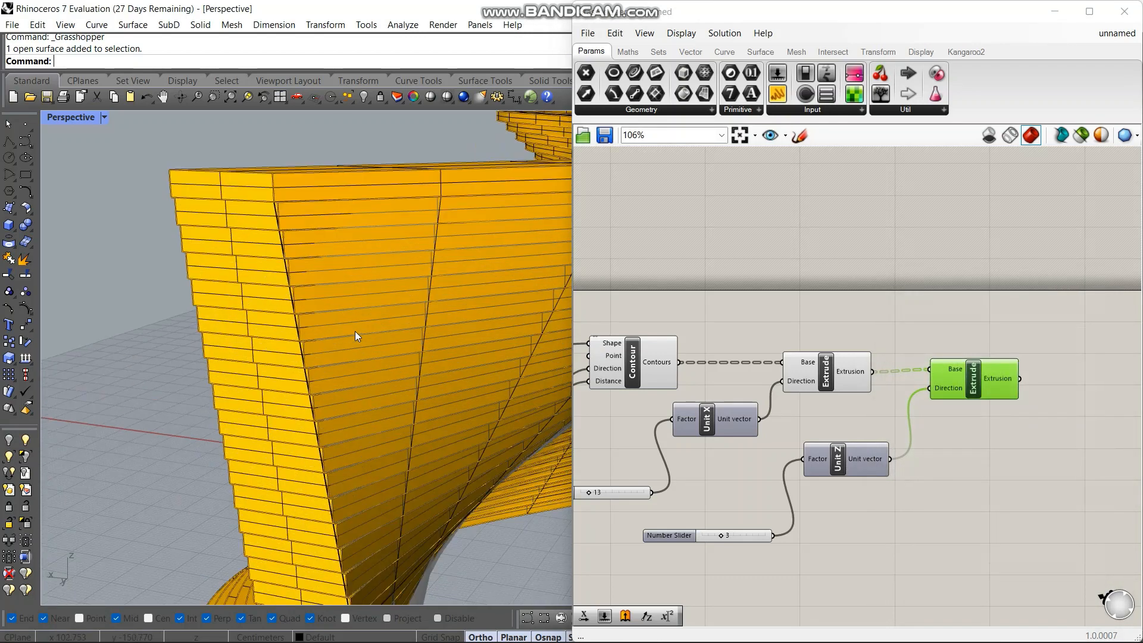
left_click(295, 331)
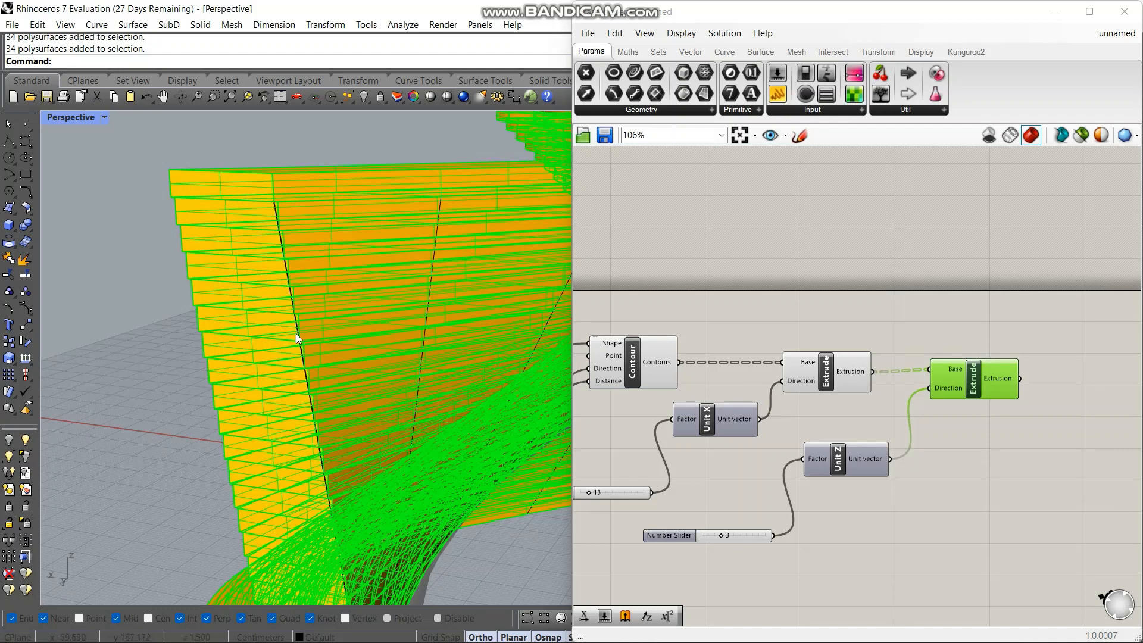
key("Escape")
right_click_drag(295, 333, 186, 439)
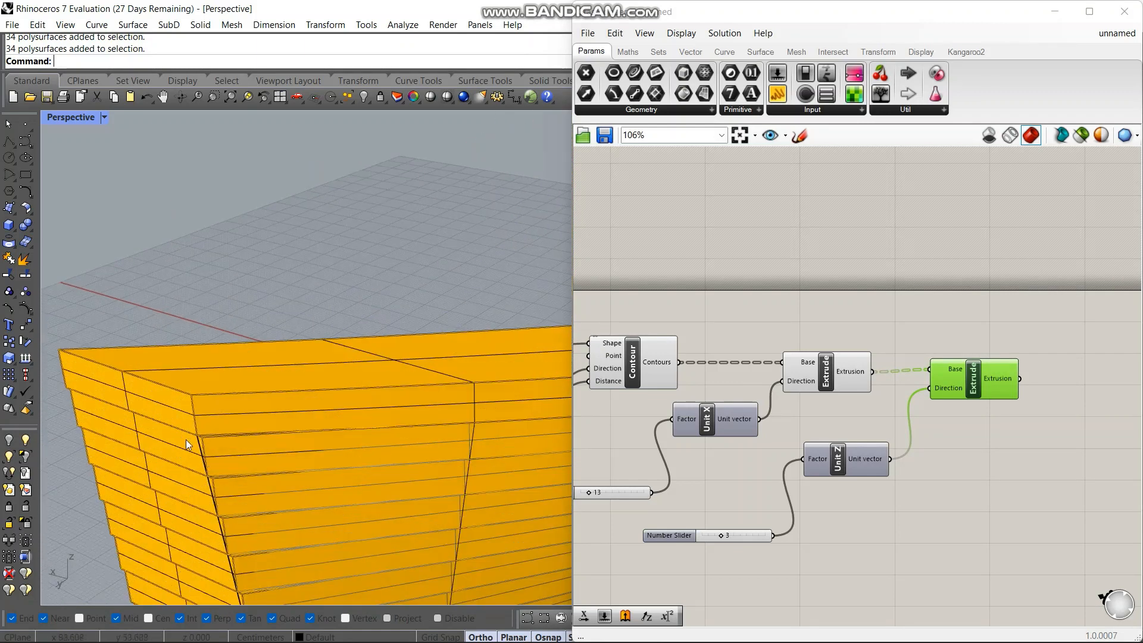
left_click(197, 448)
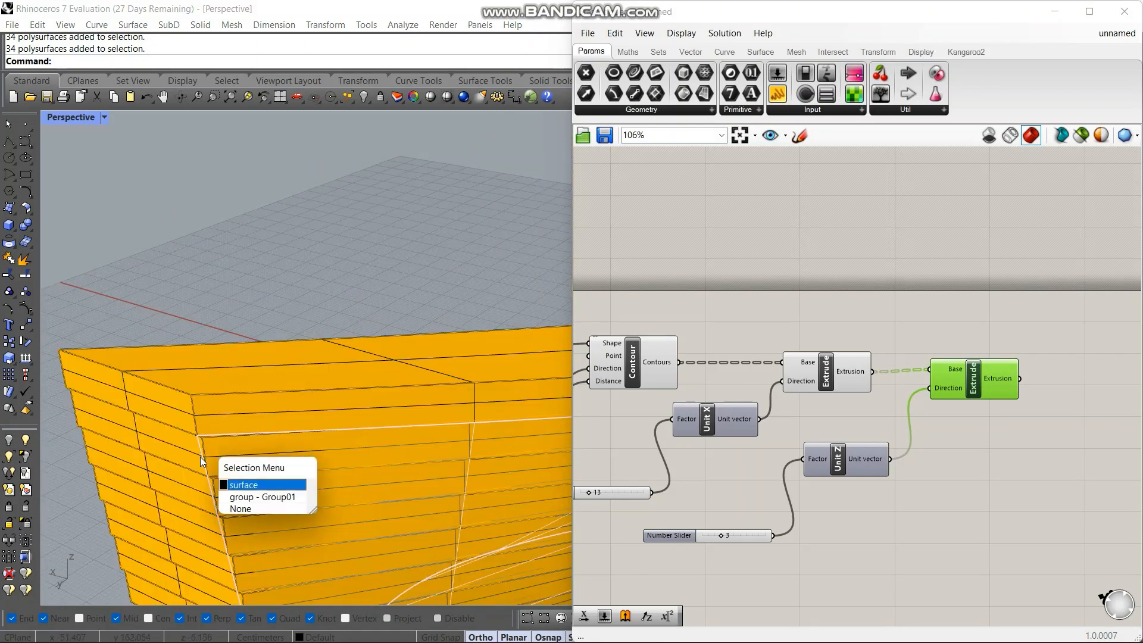
right_click_drag(200, 456, 238, 462)
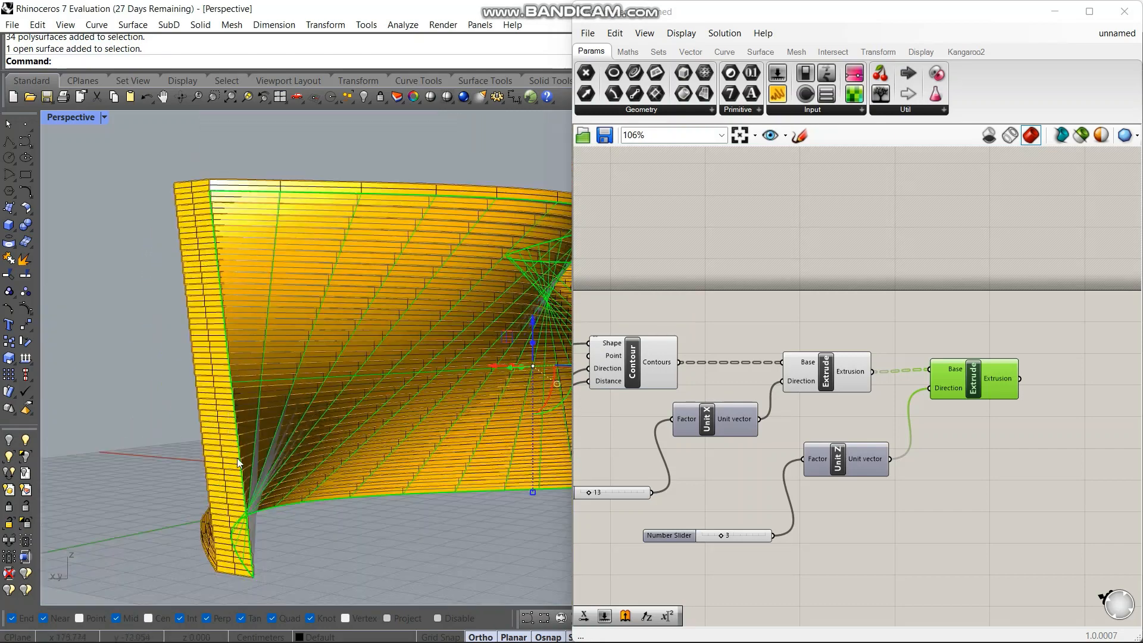
key("Delete")
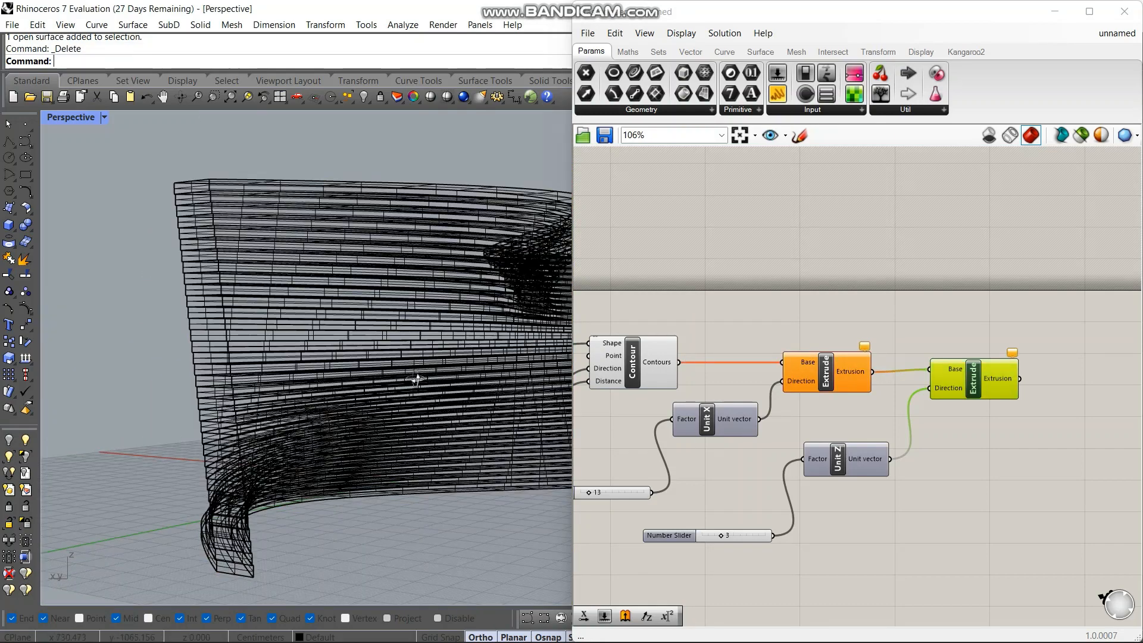
Close the Grasshopper window and switch the Perspective viewport to Rendered display mode.
scroll(417, 378, "up", 3)
left_click(1125, 11)
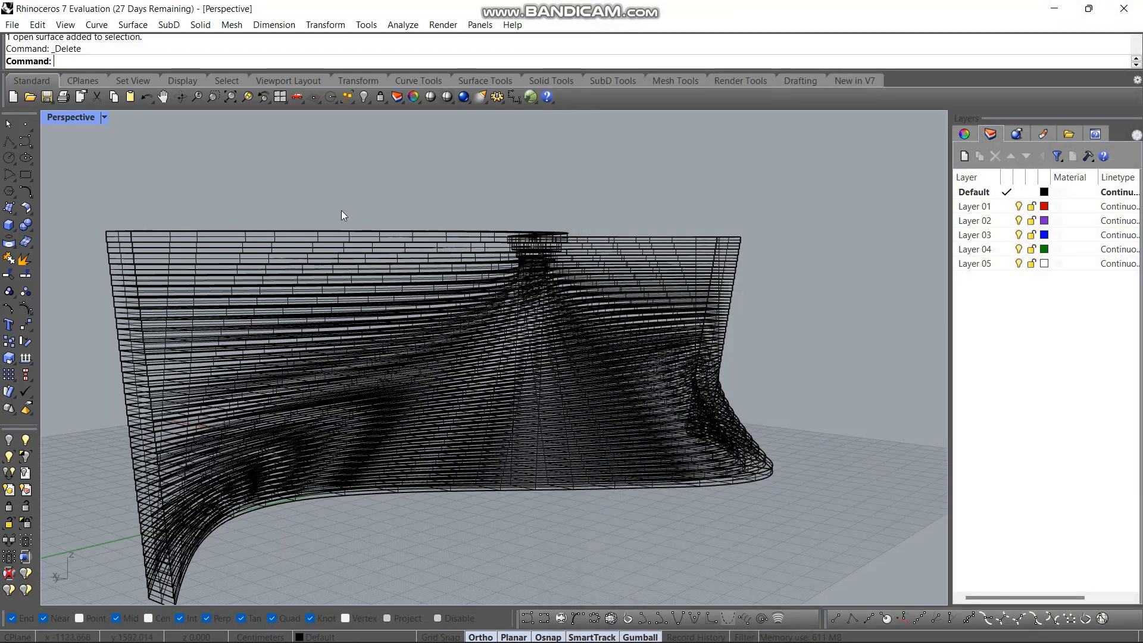
left_click(106, 119)
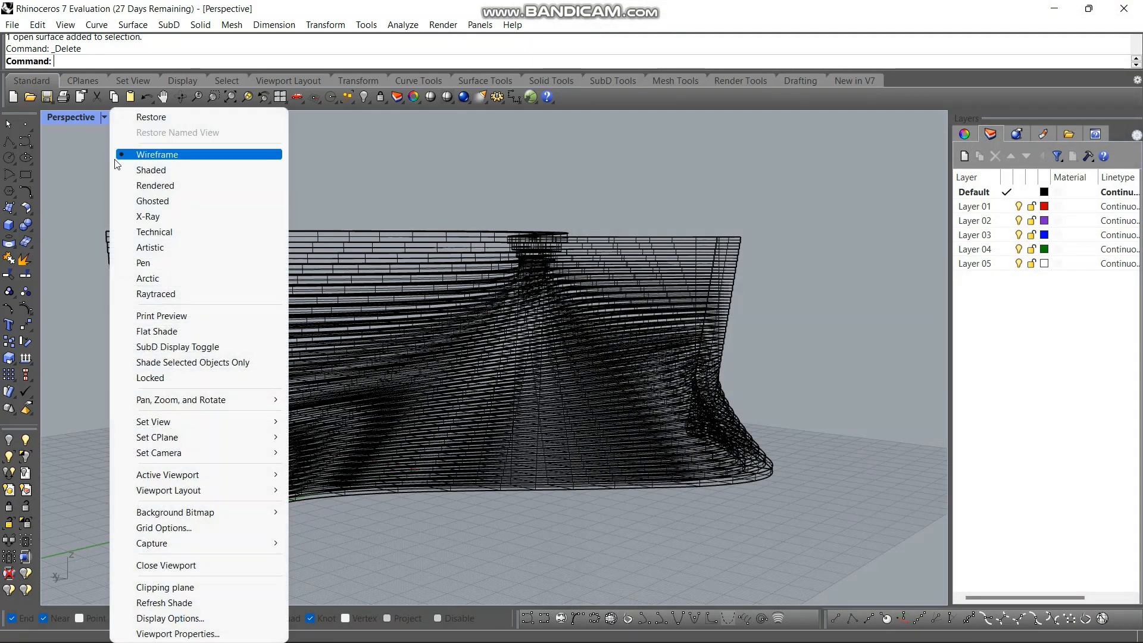
left_click(128, 170)
left_click(106, 124)
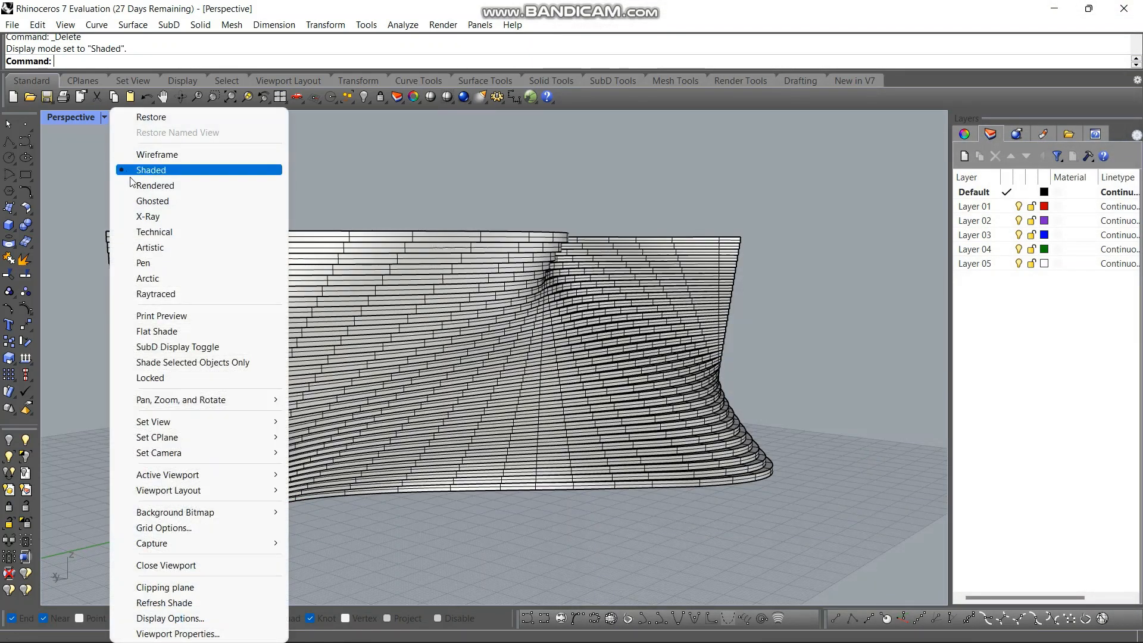
left_click(142, 186)
right_click_drag(283, 183, 367, 238)
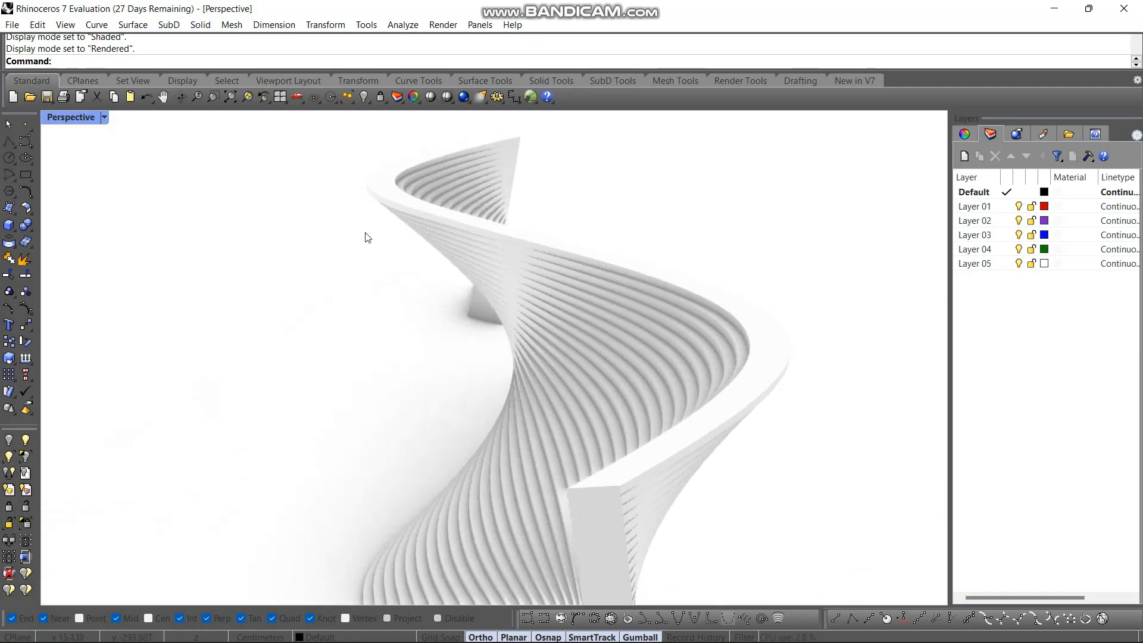
Restore the four-viewport layout and show the hidden reference picture of the lamp.
double_click(69, 120)
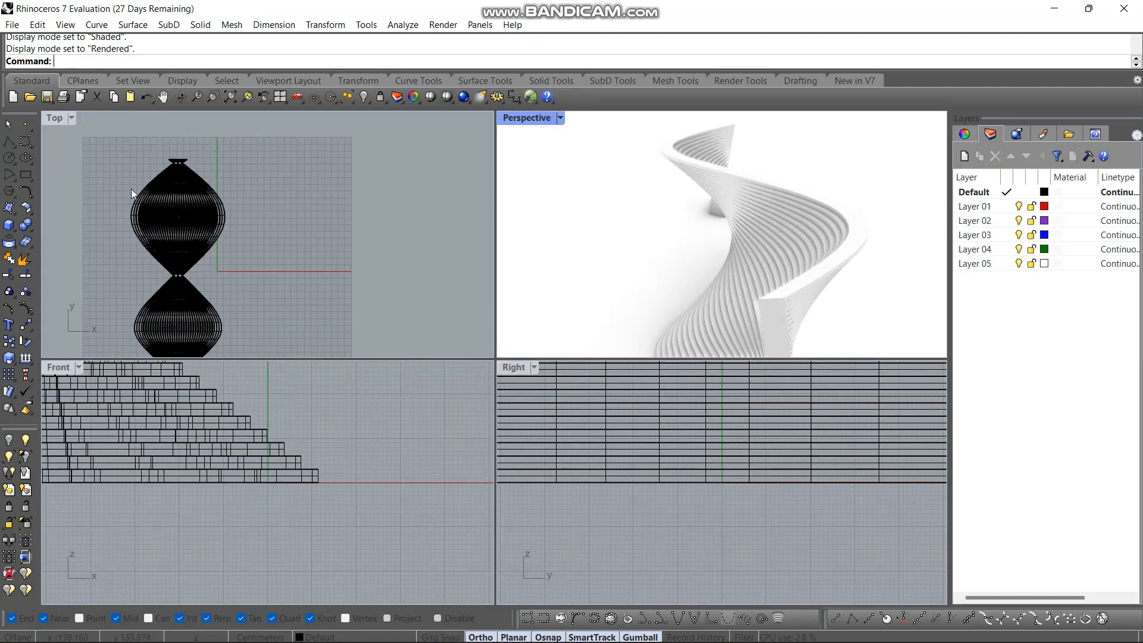
left_click(25, 440)
scroll(205, 188, "up", 5)
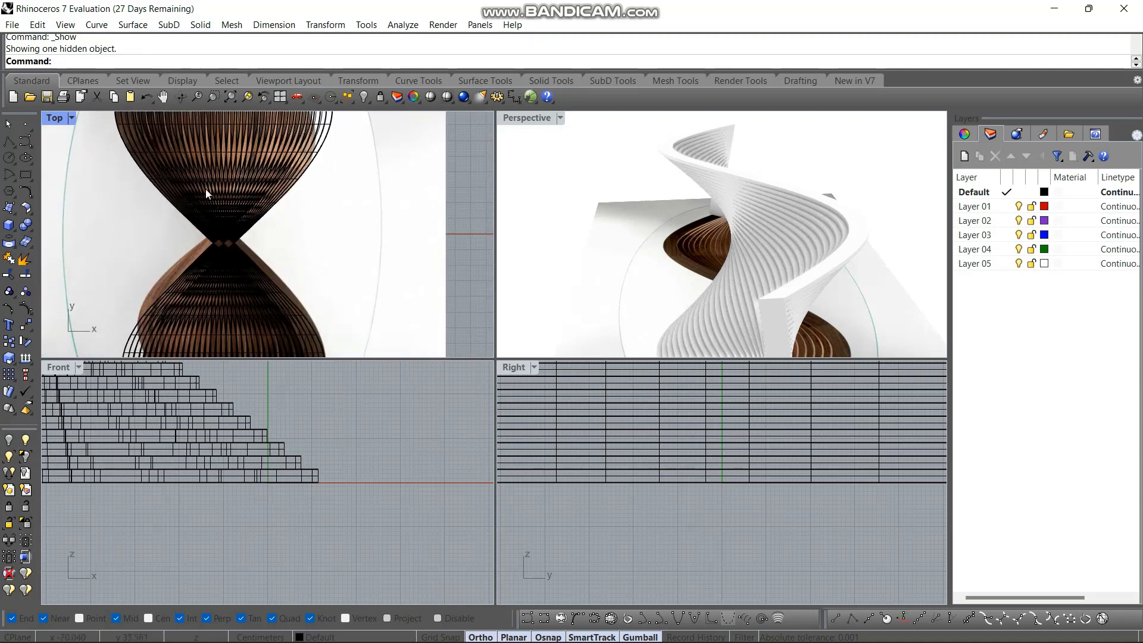
Draw a circle with a radius of about 101 cm in the Top view, centred on the lamp's middle crossing.
left_click(23, 158)
scroll(233, 263, "up", 5)
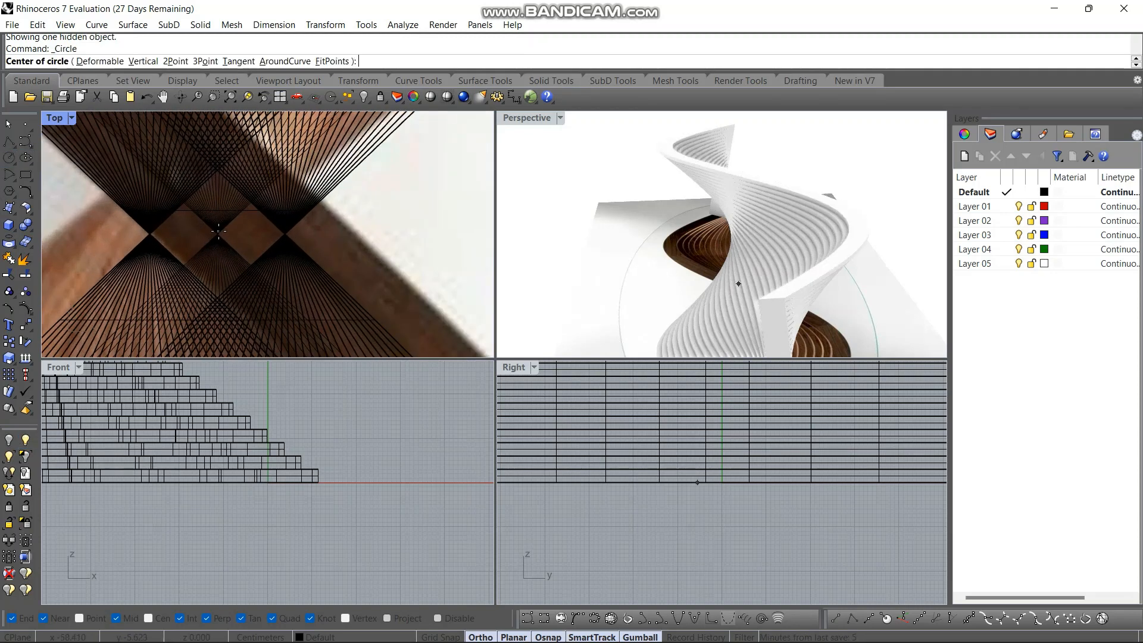
left_click(218, 234)
scroll(302, 225, "down", 5)
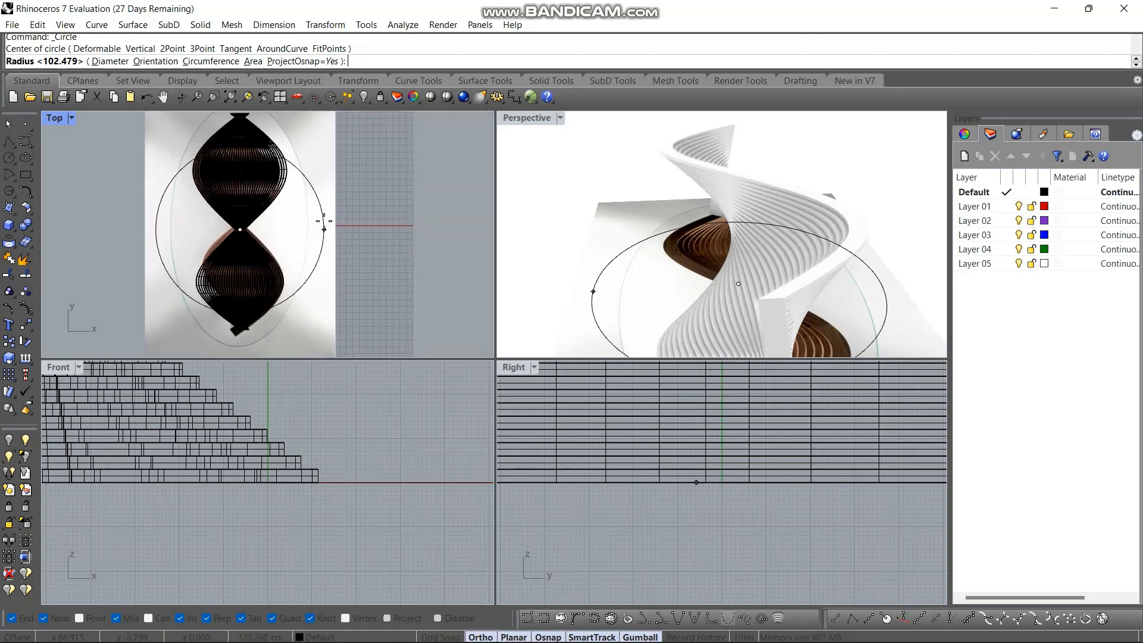
scroll(272, 226, "up", 4)
scroll(252, 224, "up", 3)
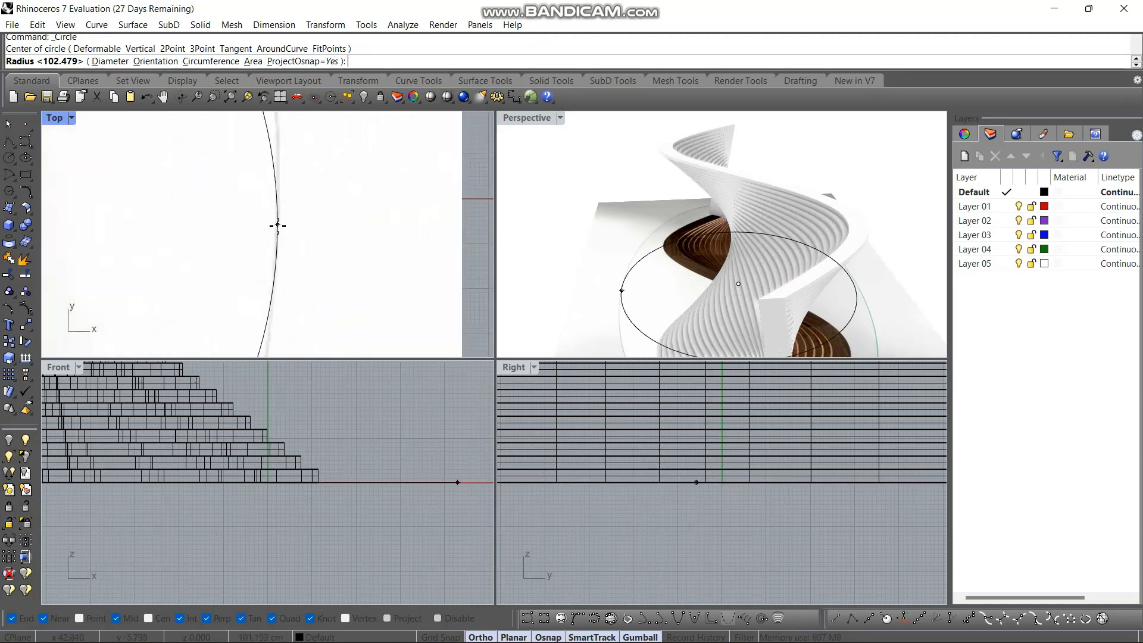
left_click(278, 225)
scroll(214, 223, "down", 6)
scroll(155, 223, "up", 2)
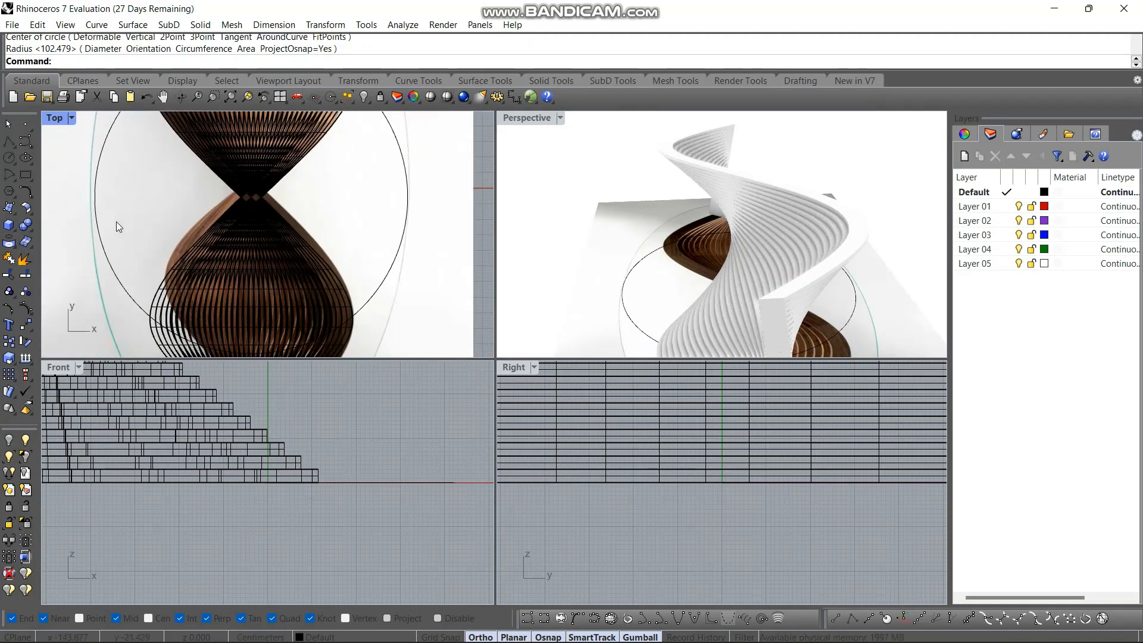
Scale the circle along X to fit the width of the reference picture's oval outline and shift it slightly toward negative X.
left_click(102, 234)
left_click(146, 265)
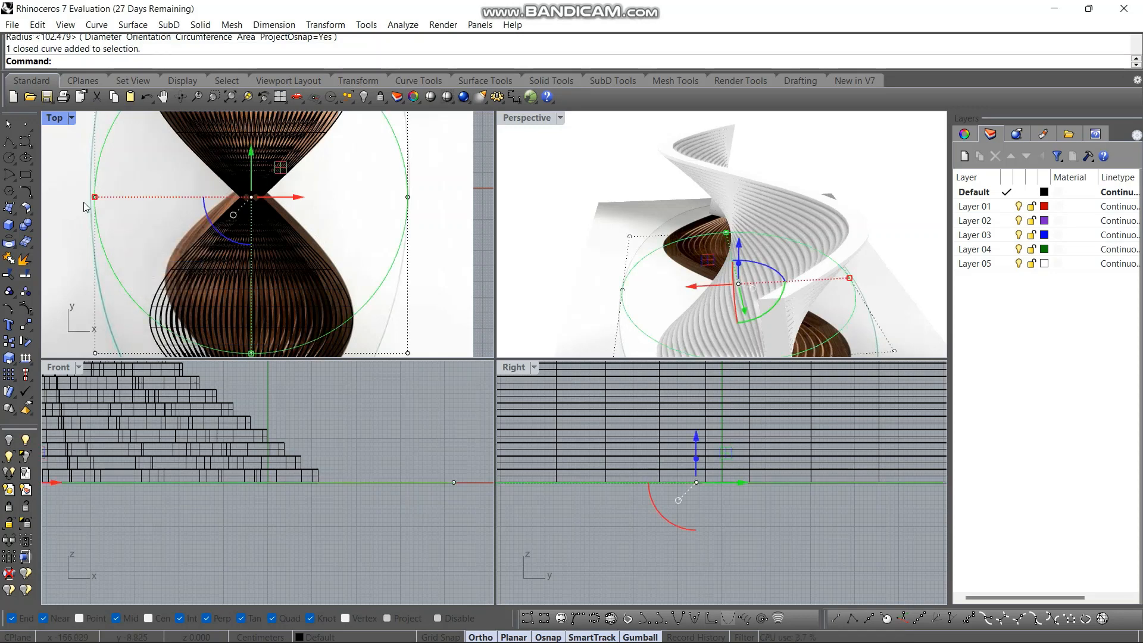
scroll(101, 201, "up", 5)
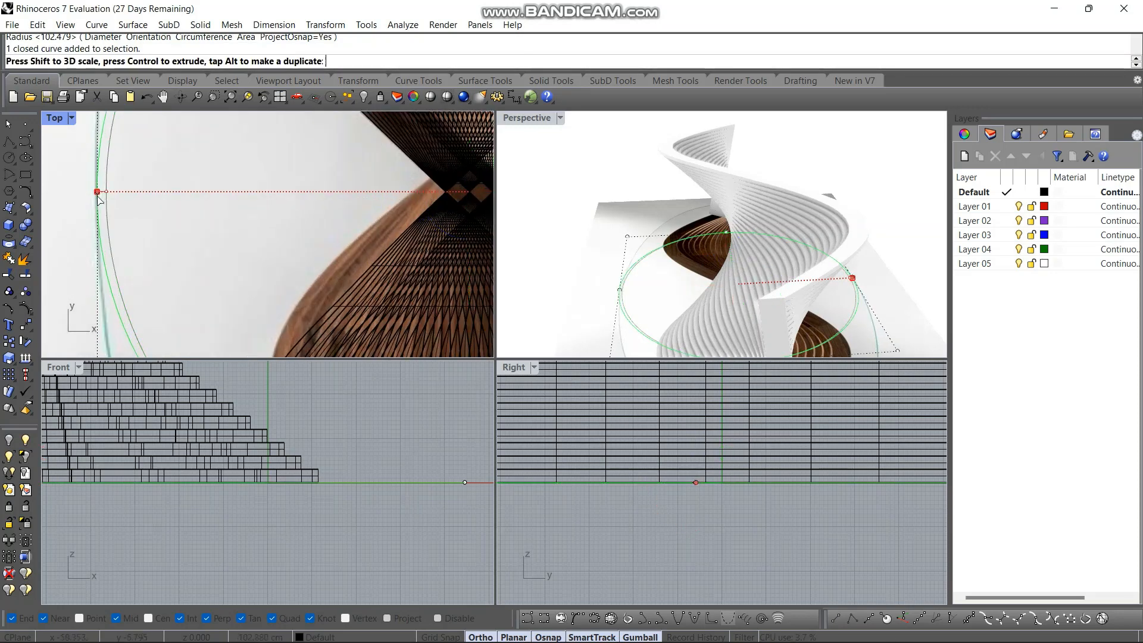
left_click_drag(97, 196, 99, 197)
scroll(235, 219, "down", 11)
scroll(350, 220, "up", 6)
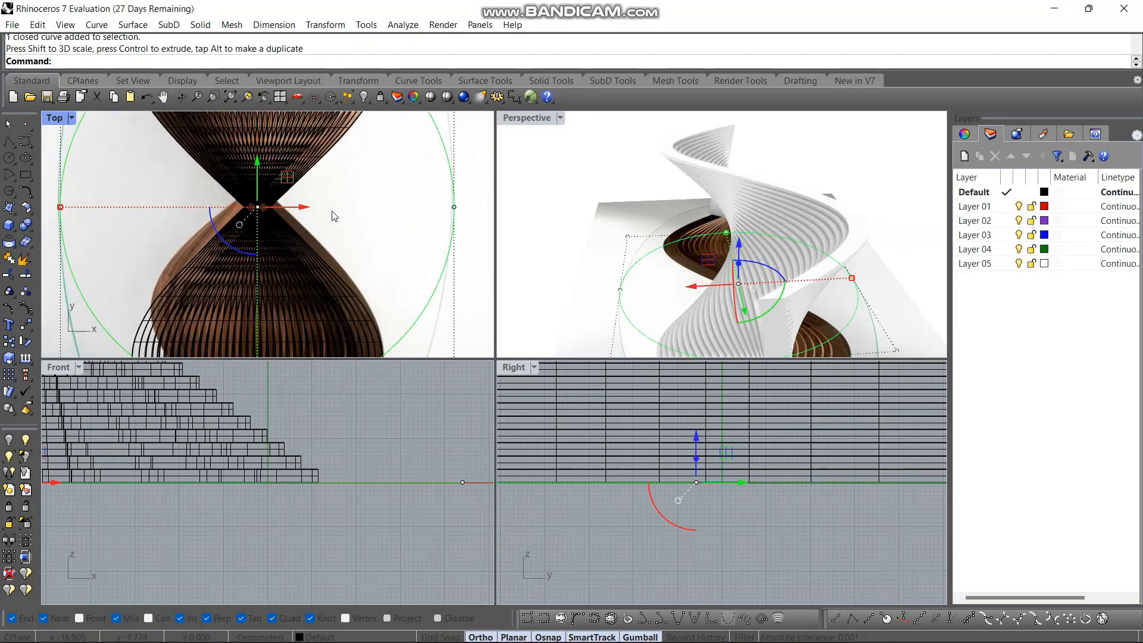
left_click_drag(312, 212, 307, 212)
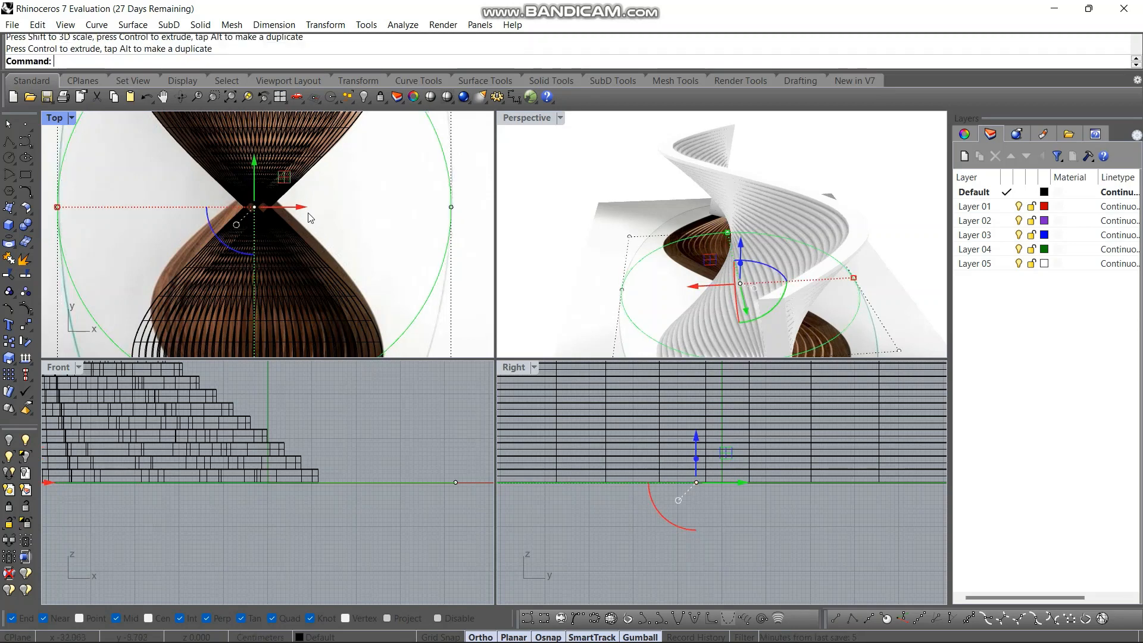
Scale the circle along Y to match the height of the reference picture's oval outline and nudge it along Y into alignment.
scroll(300, 224, "down", 8)
right_click_drag(284, 292, 293, 158)
scroll(274, 304, "up", 12)
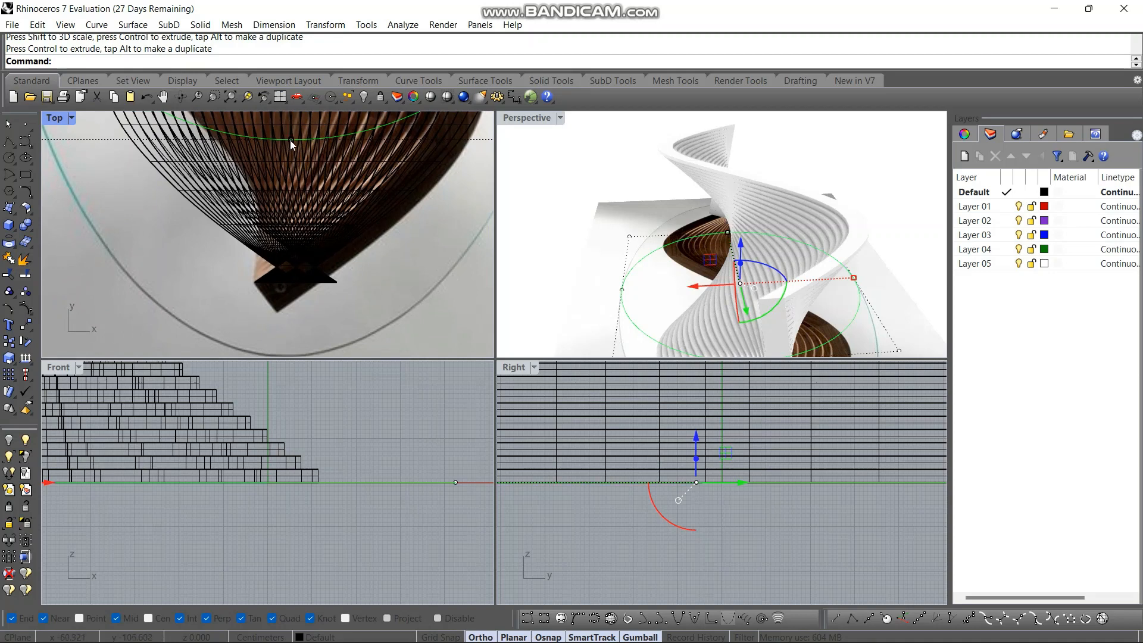
left_click_drag(290, 140, 272, 350)
right_click_drag(281, 296, 269, 226)
left_click_drag(279, 280, 277, 284)
scroll(277, 285, "down", 12)
right_click_drag(291, 154, 288, 227)
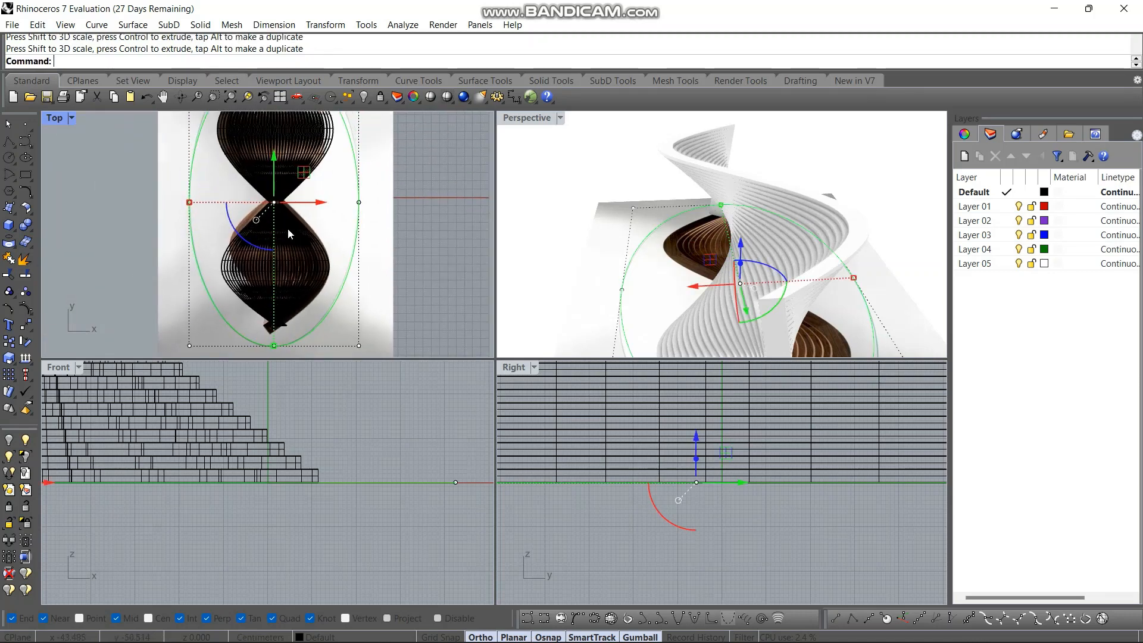
scroll(304, 223, "up", 5)
left_click_drag(293, 186, 295, 180)
scroll(296, 177, "down", 3)
Hide the reference picture and raise the oval curve to just above the top of the layered base in the Right view.
left_click(387, 260)
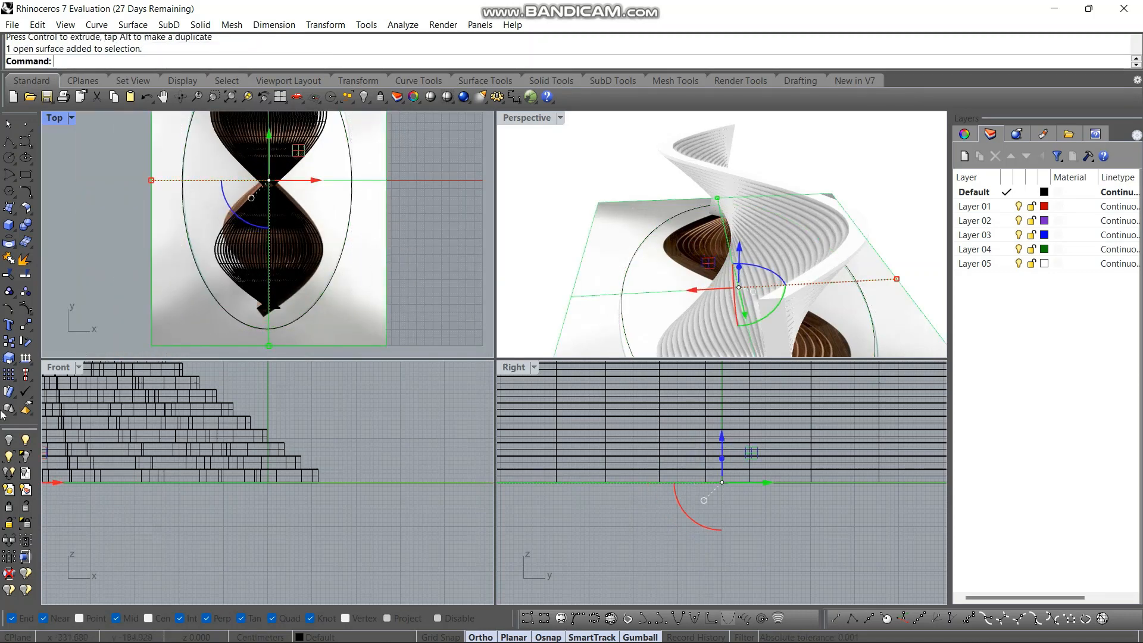
left_click(6, 442)
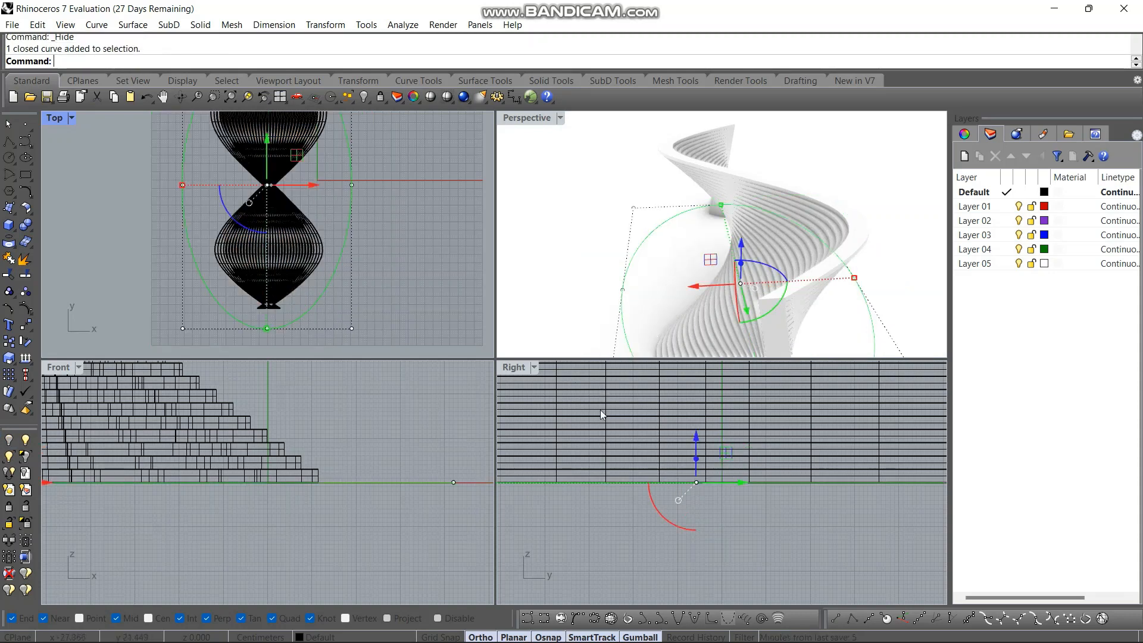
scroll(600, 410, "down", 4)
left_click_drag(644, 446, 633, 359)
right_click_drag(633, 421, 631, 463)
scroll(633, 462, "up", 8)
mouse_move(637, 417)
left_mouse_down()
mouse_move(636, 372)
mouse_move(633, 436)
left_mouse_up()
right_click_drag(632, 436, 626, 494)
left_click_drag(626, 494, 630, 411)
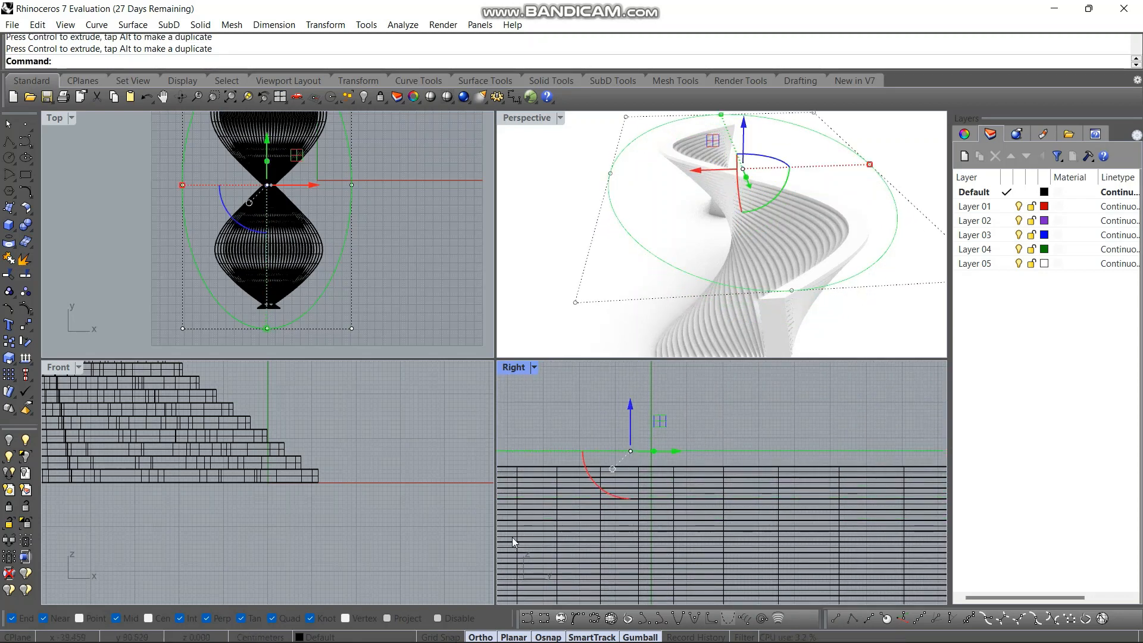
key("Escape")
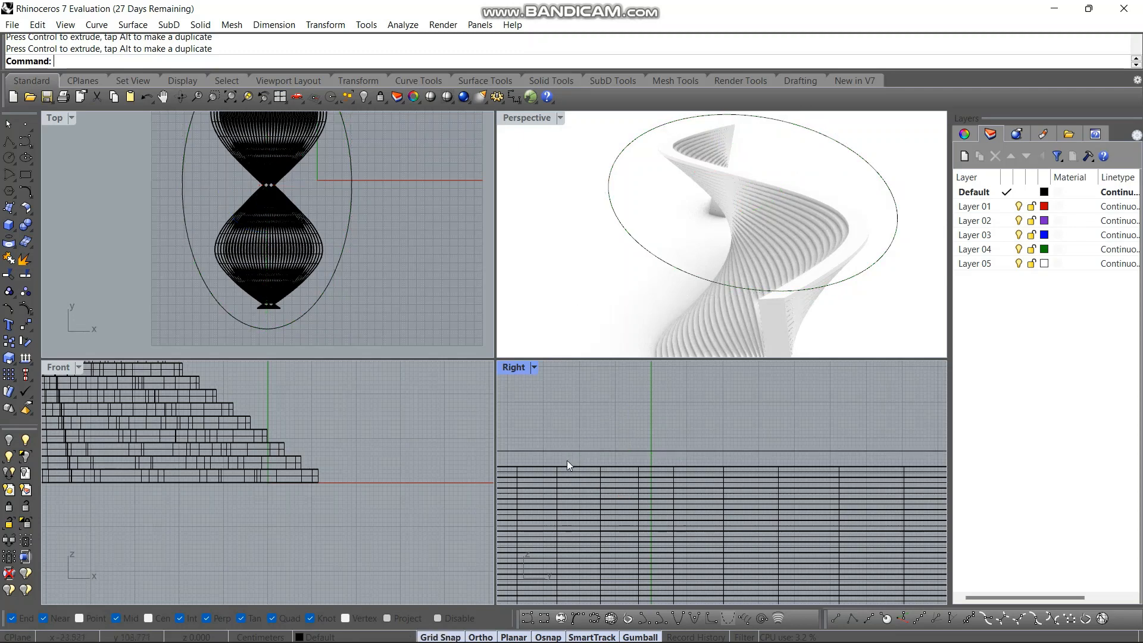
Lower the oval curve in the Right view so it lies flush with the top edge of the layered base.
scroll(566, 460, "up", 6)
left_click(587, 433)
left_click_drag(588, 433, 588, 427)
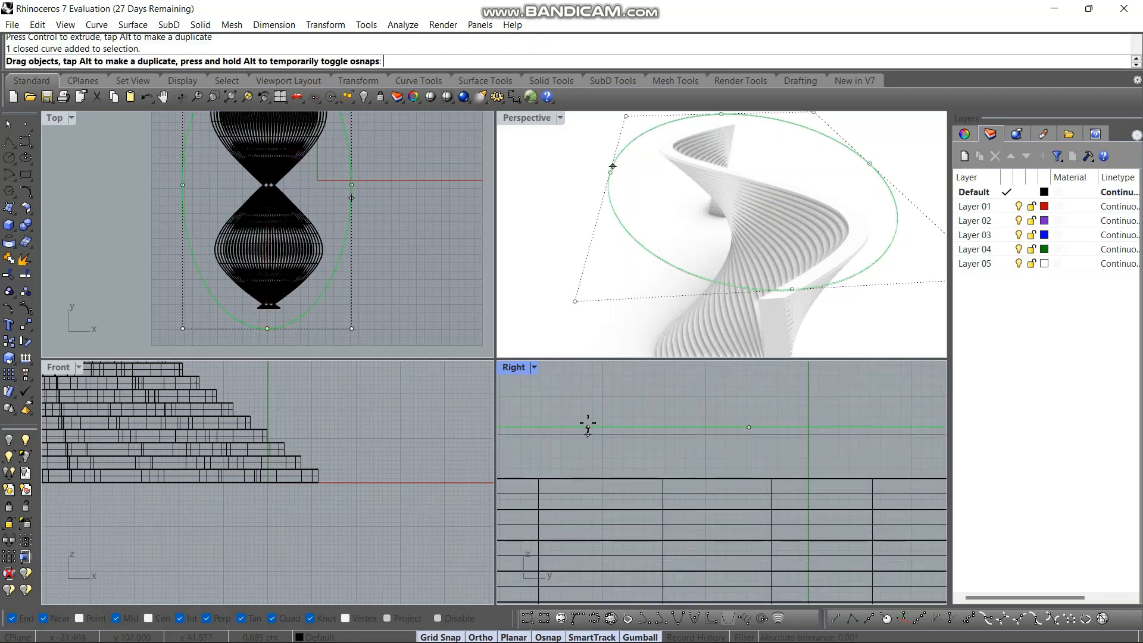
left_click_drag(747, 380, 726, 447)
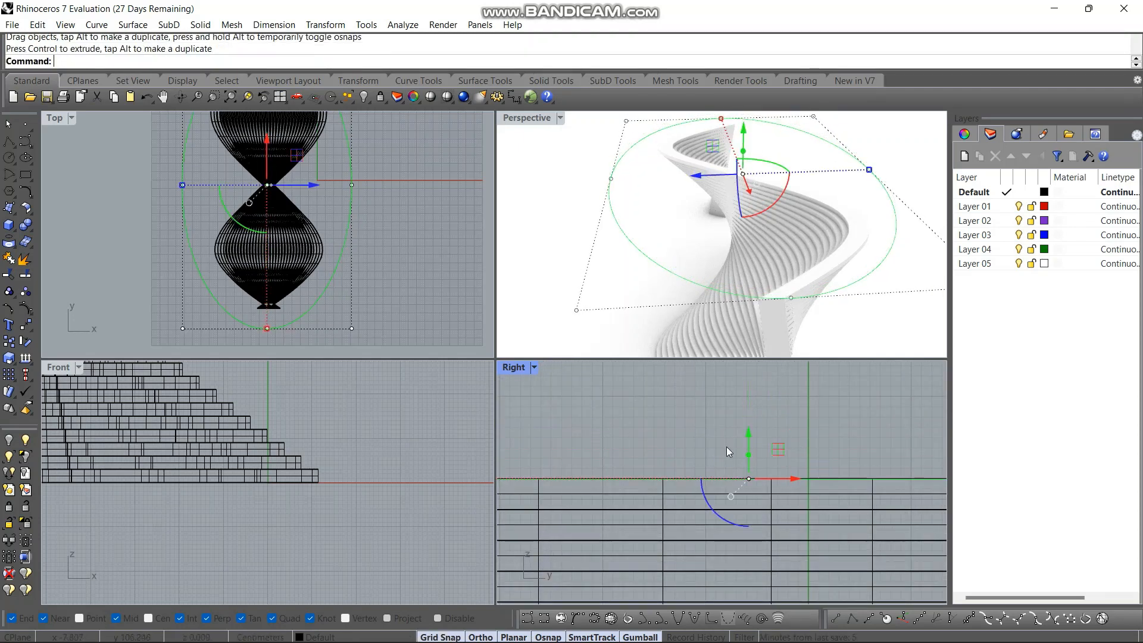
scroll(726, 447, "down", 2)
Extrude the oval curve upward 4 cm into a closed solid and delete the source curve.
left_click(10, 230)
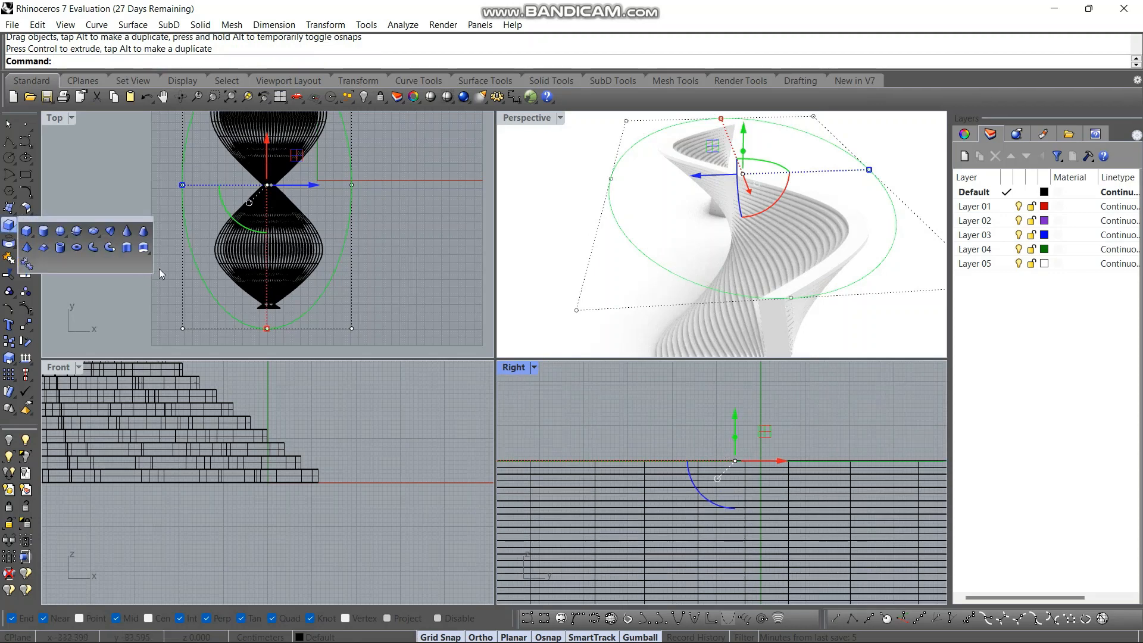
left_click(129, 250)
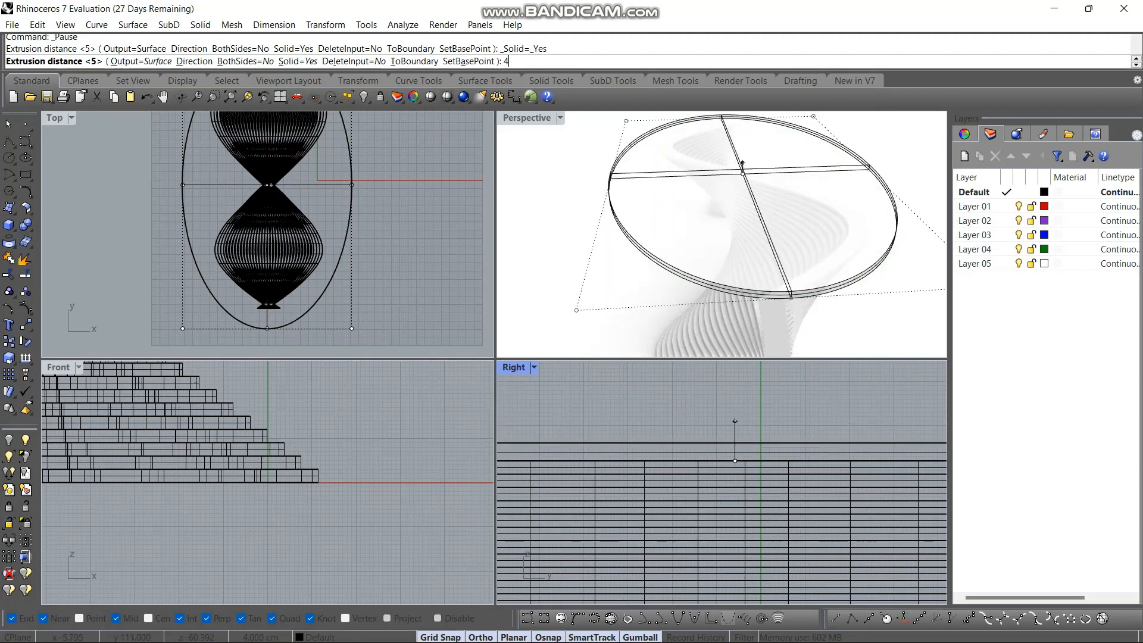
type("4")
key("Return")
key("Delete")
Maximize the Perspective viewport and move the oval tabletop to Layer 01.
right_click_drag(845, 280, 691, 223)
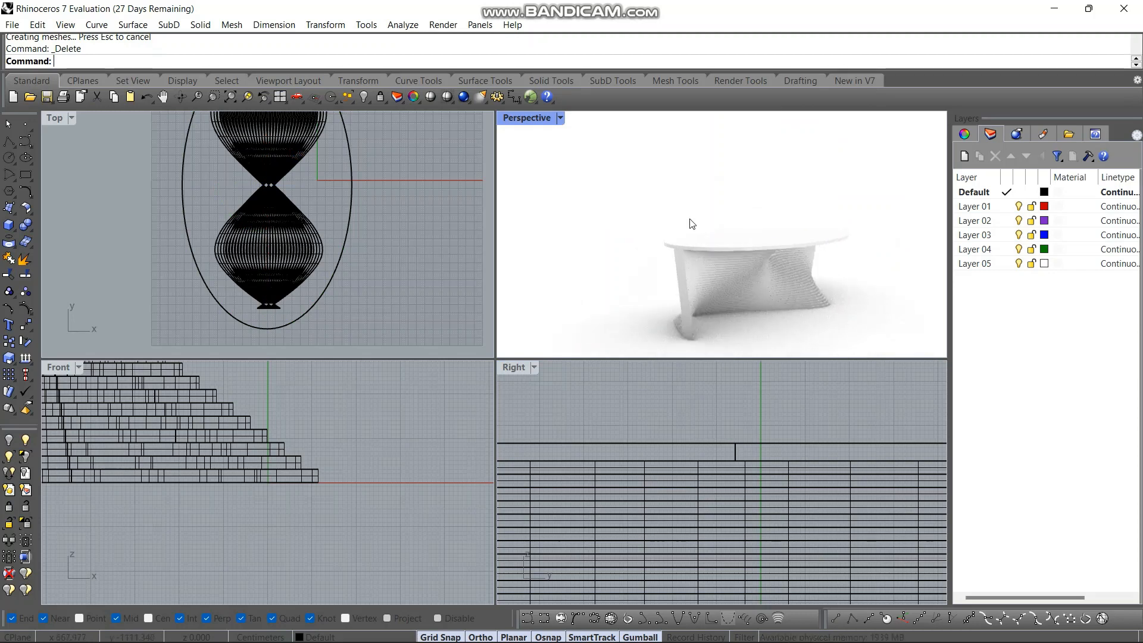
double_click(518, 118)
right_click_drag(541, 258, 696, 386)
left_click(726, 353)
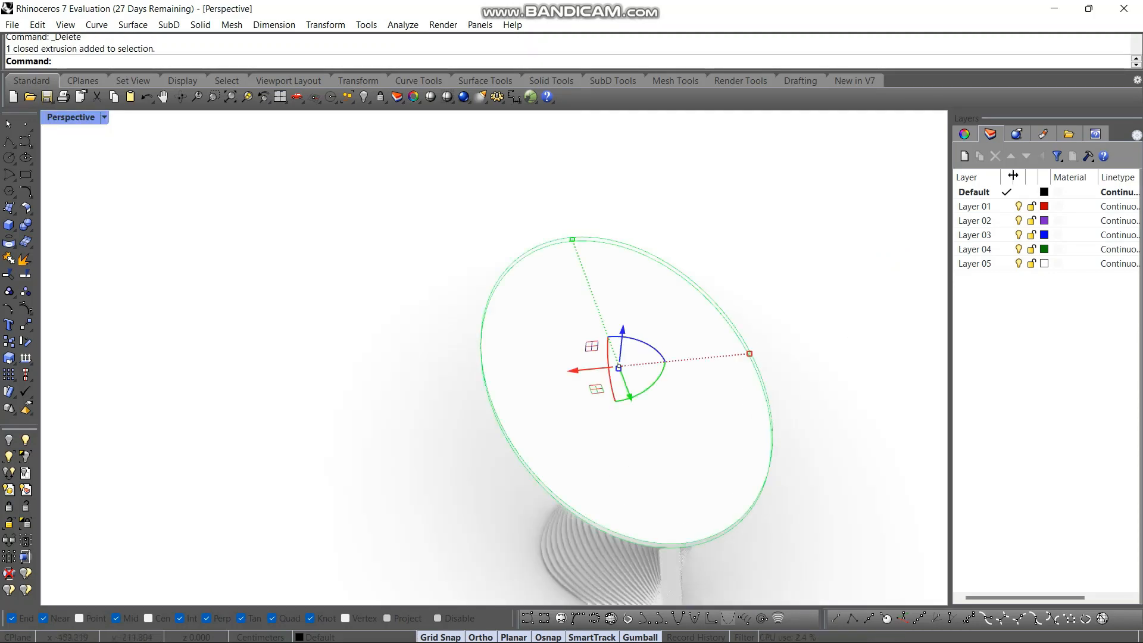
right_click(995, 206)
left_click(1038, 455)
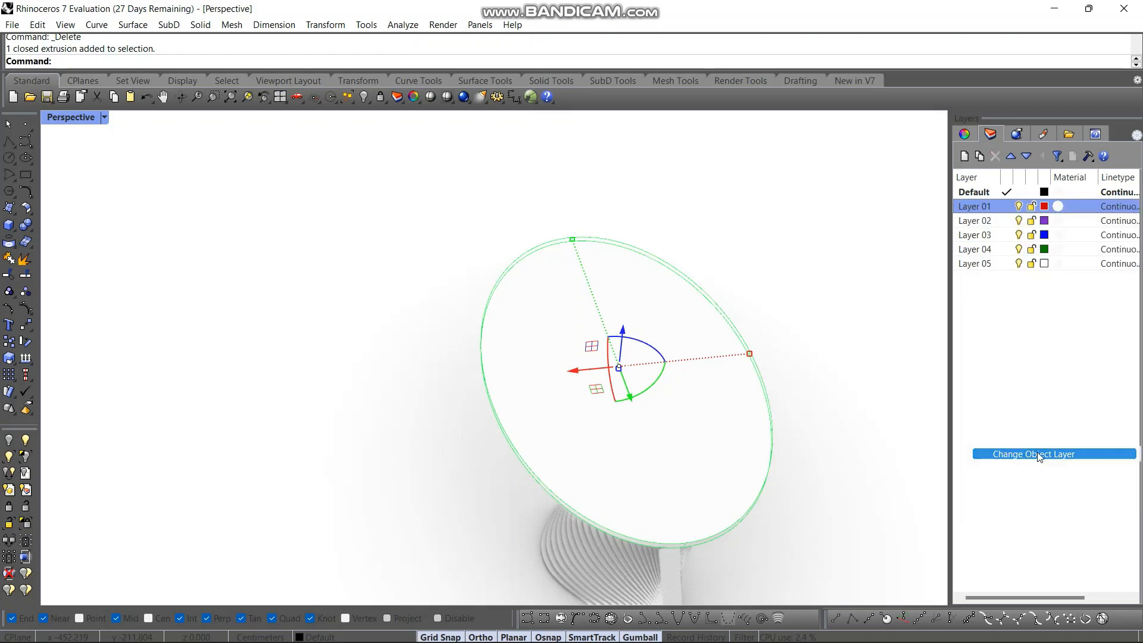
Give Layer 01 a Plastic material with a pale cyan color and 70% transparency.
left_click(1055, 206)
left_click(906, 339)
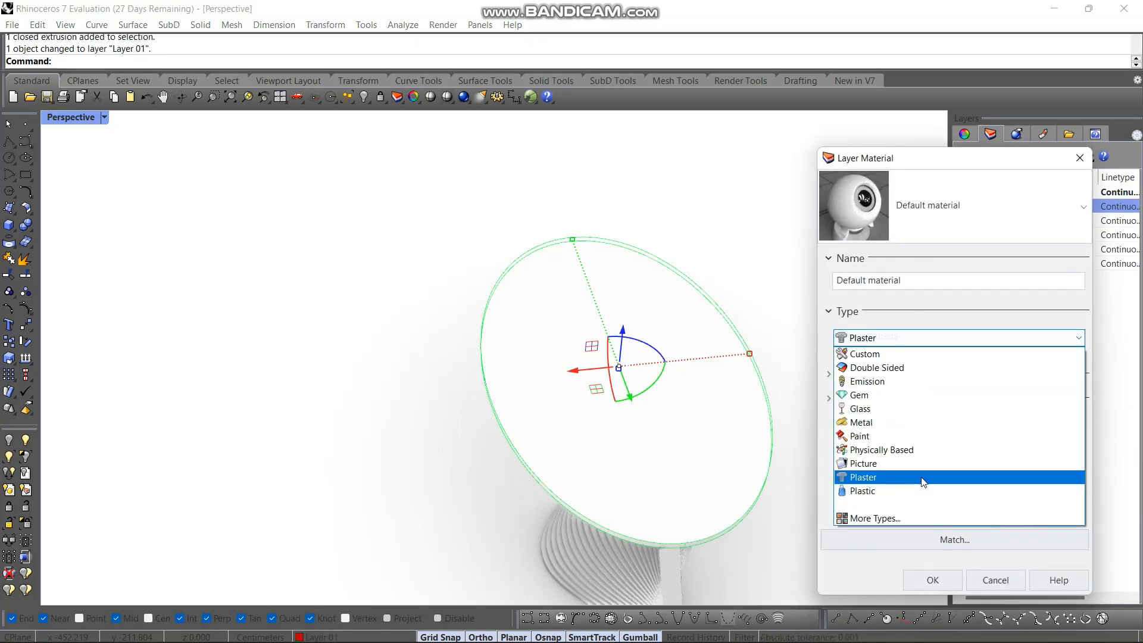
left_click(921, 478)
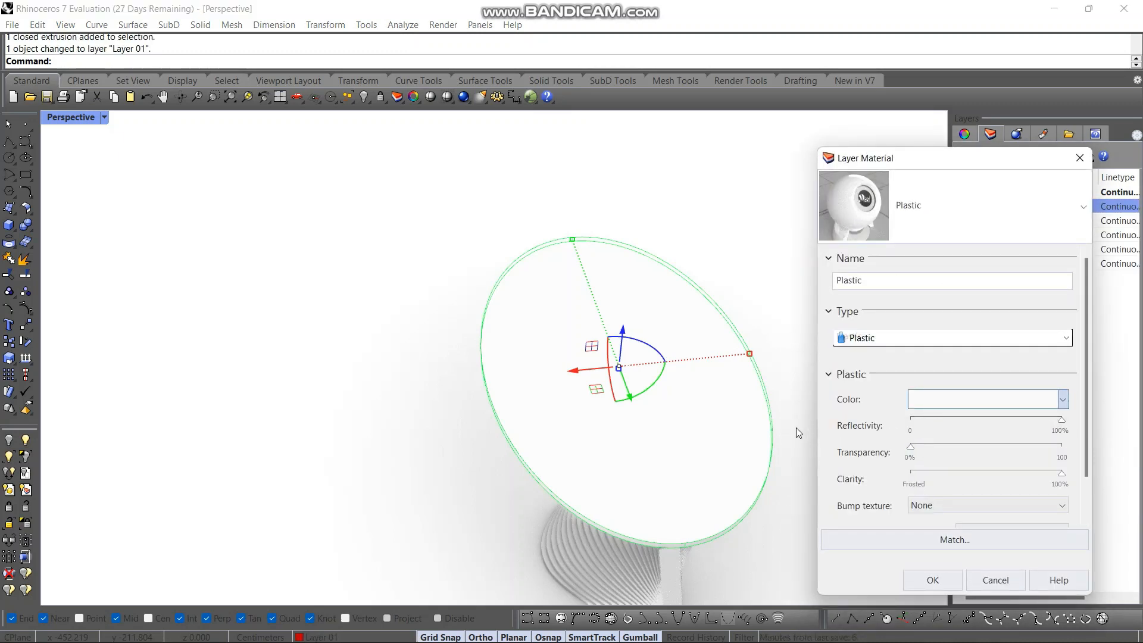
left_click(919, 401)
left_click(856, 459)
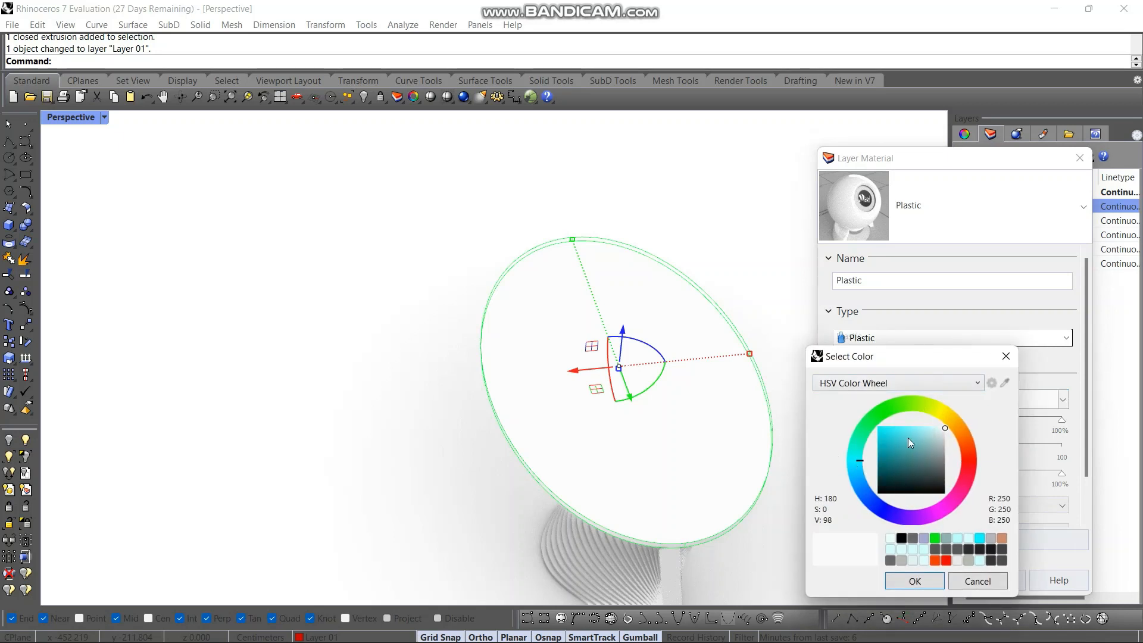
left_click(937, 426)
left_click(916, 581)
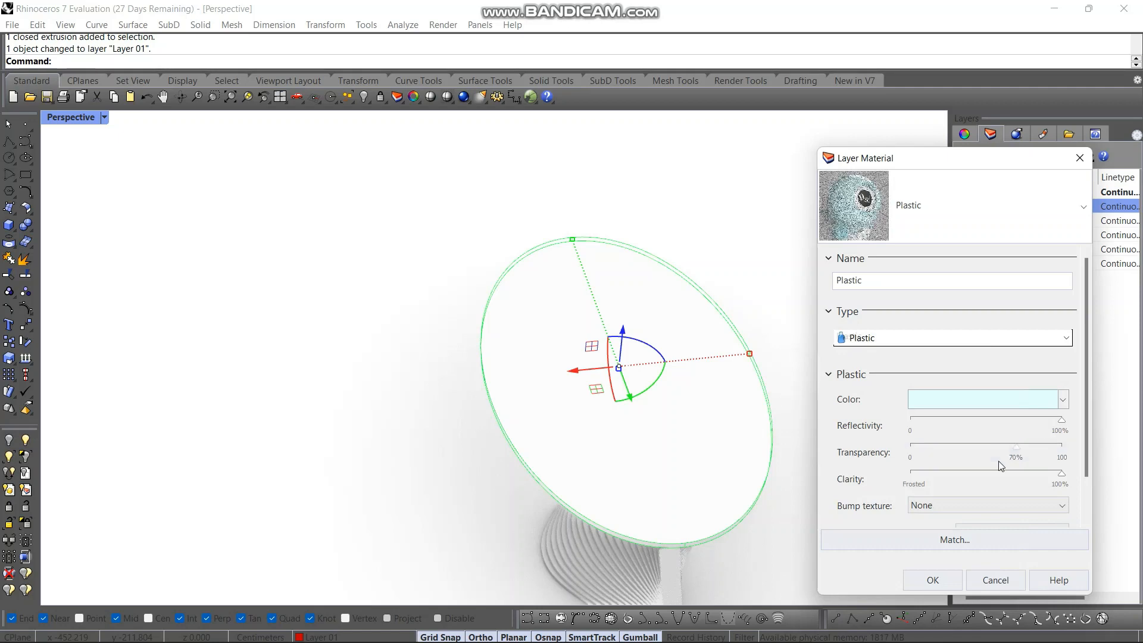
left_click(939, 576)
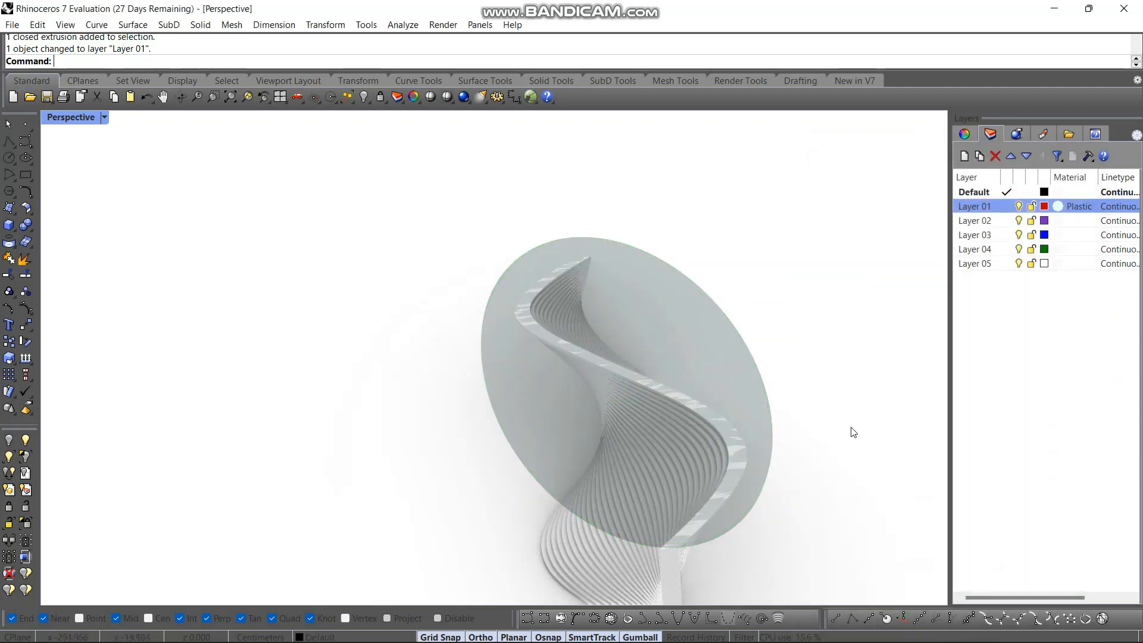
Select all the layered base polysurfaces and move them to Layer 02.
right_click_drag(854, 432, 752, 467)
key("ctrl+a")
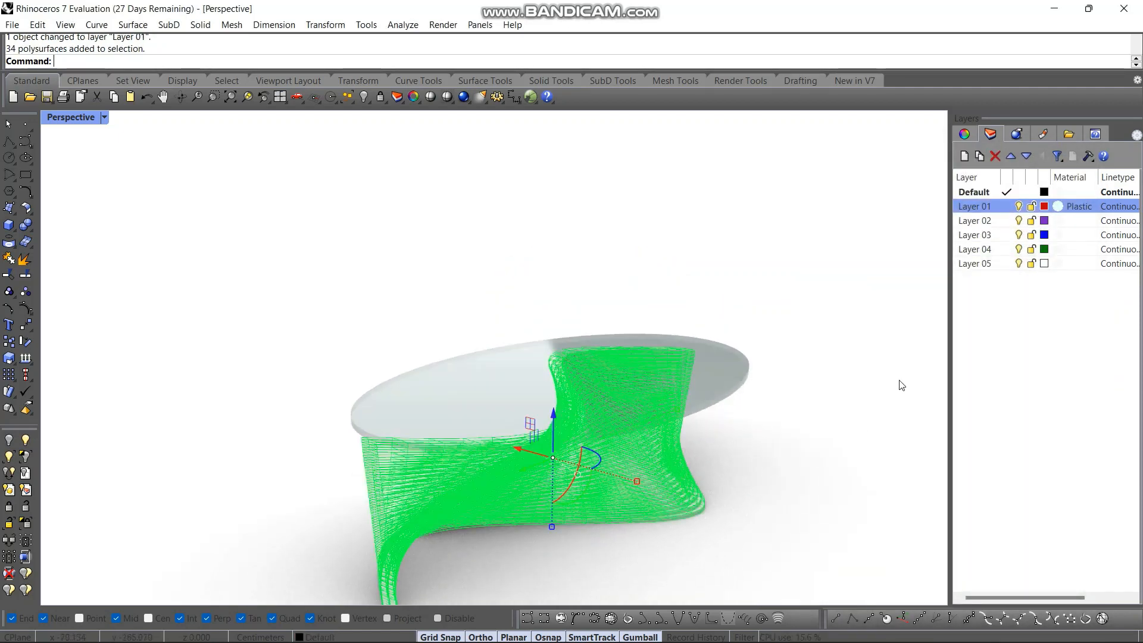
right_click(978, 221)
left_click(1012, 472)
Load the Cashew polished material from the Wood folder of the render content library for Layer 02.
left_click(1058, 220)
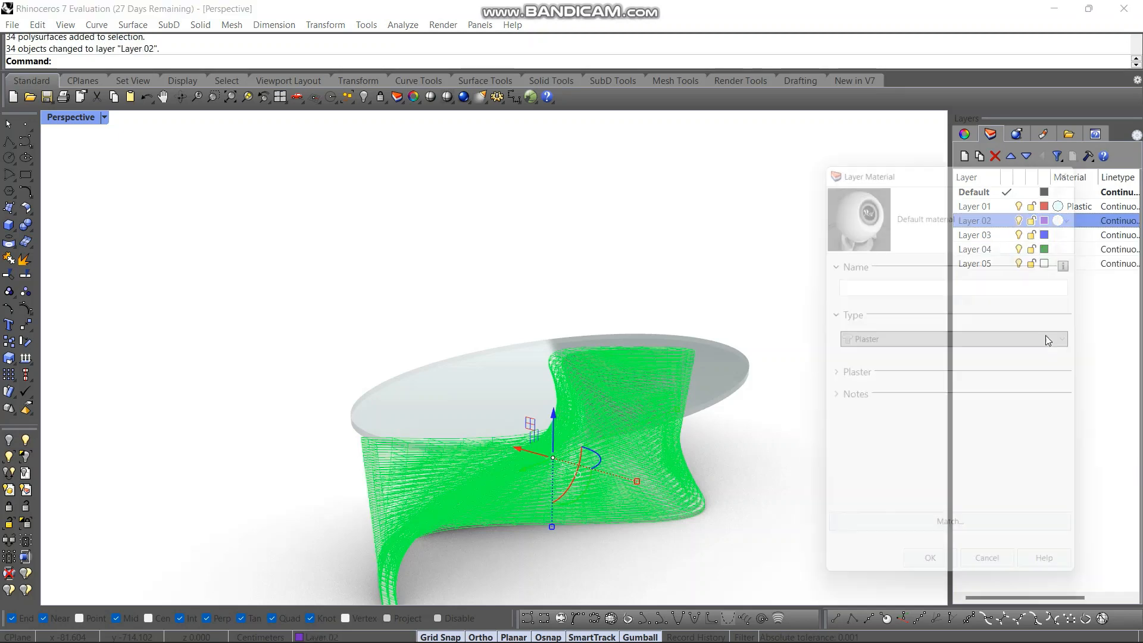
left_click(969, 350)
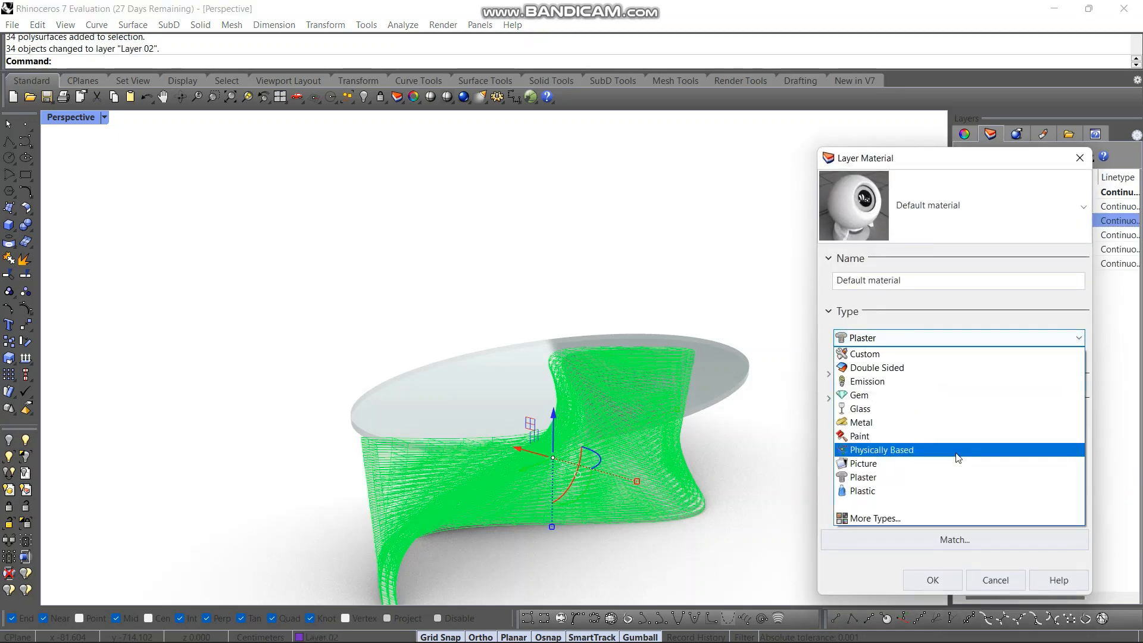
left_click(944, 515)
left_click(689, 203)
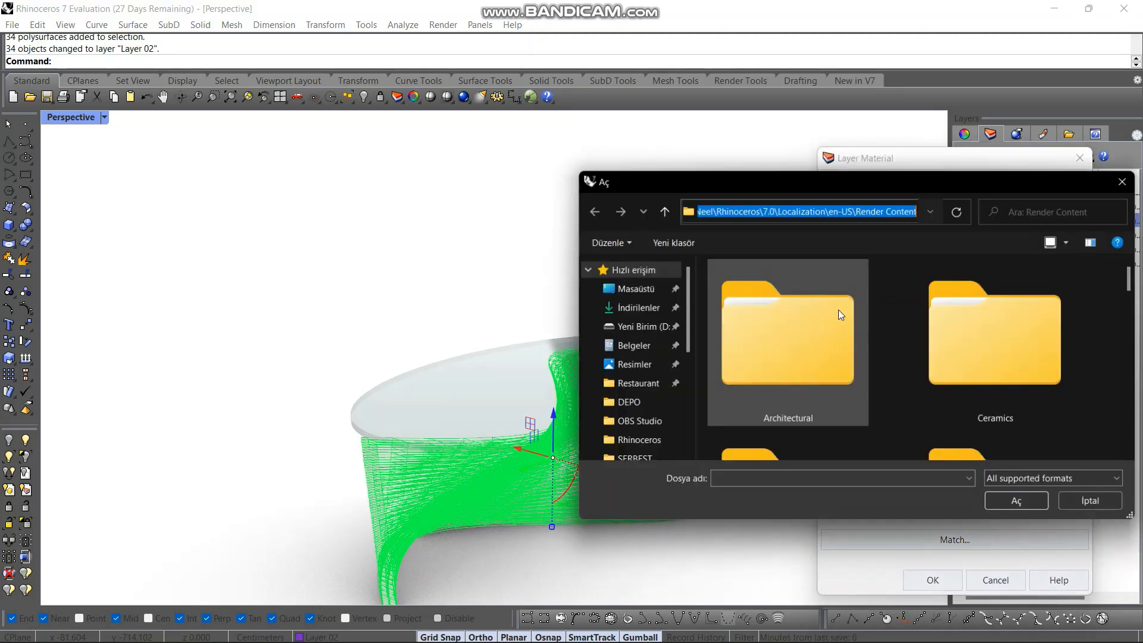
double_click(839, 310)
double_click(823, 325)
scroll(805, 347, "down", 10)
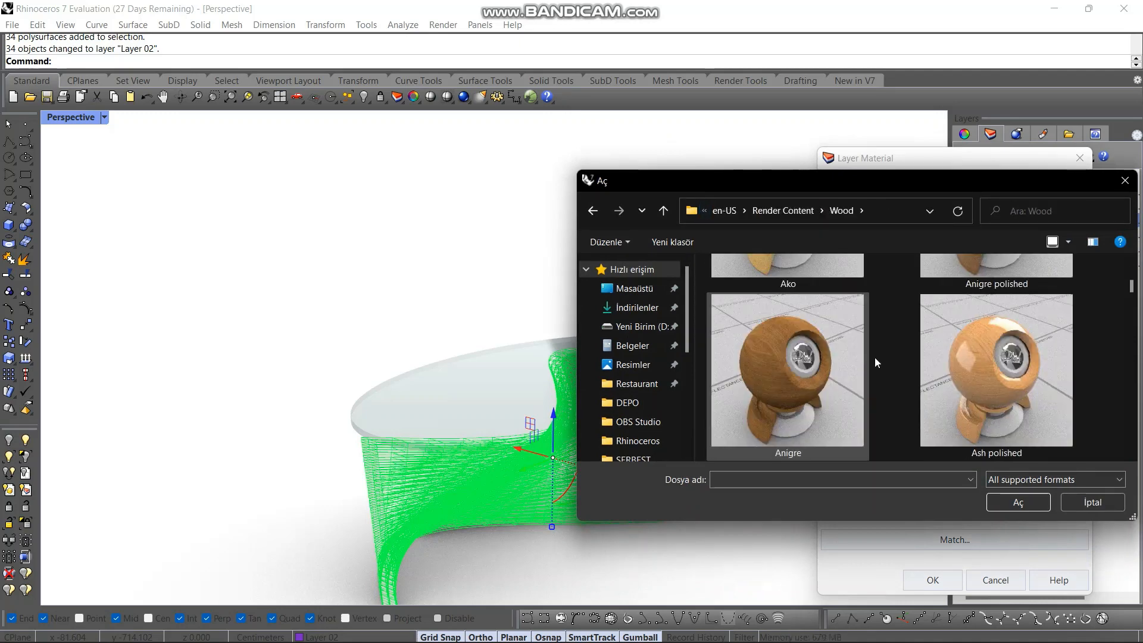
scroll(905, 358, "down", 5)
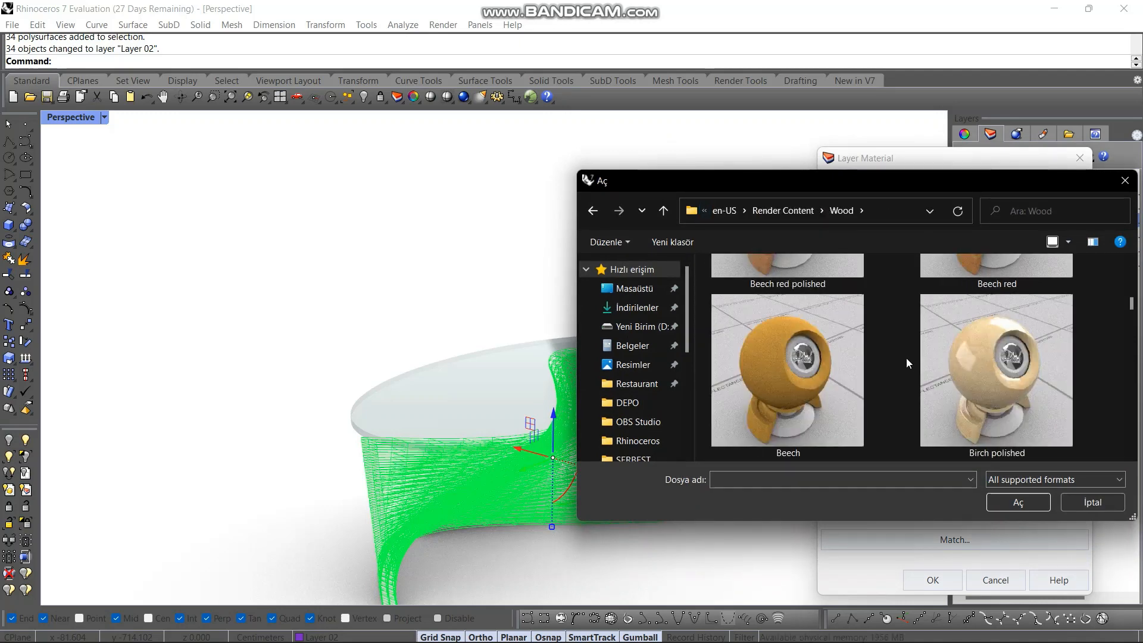
scroll(906, 359, "down", 3)
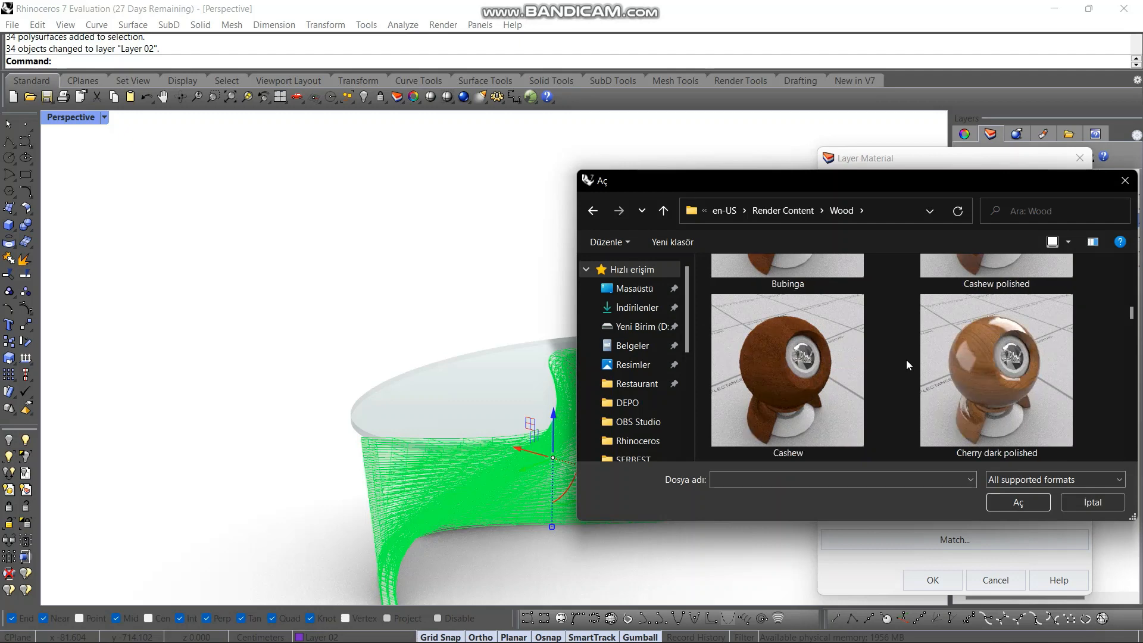
scroll(906, 359, "up", 2)
left_click(969, 334)
double_click(969, 334)
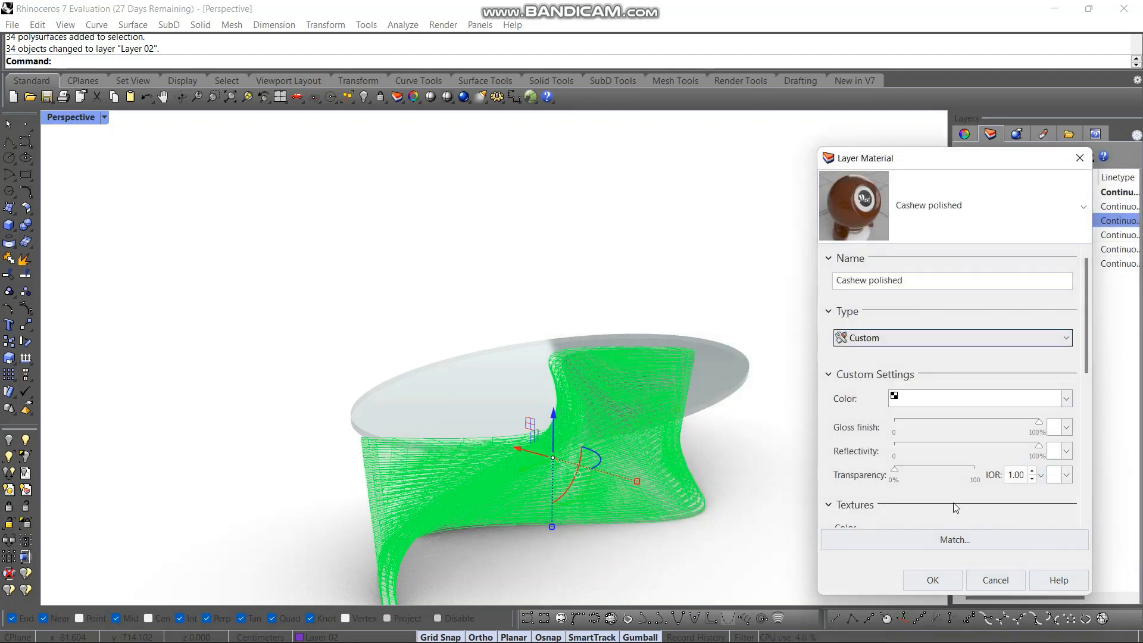
Set the X mapping size of the Cashew_100_DP.jpg color texture to 507 and accept the Layer 02 material.
scroll(931, 453, "down", 3)
left_click(931, 455)
scroll(970, 447, "down", 4)
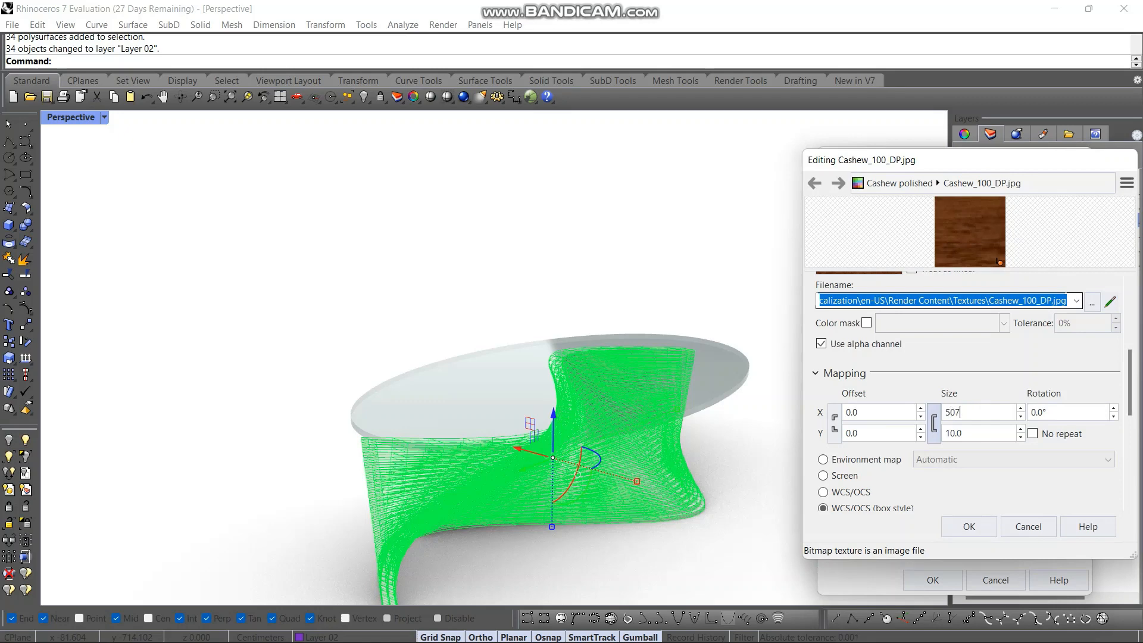
left_click(968, 527)
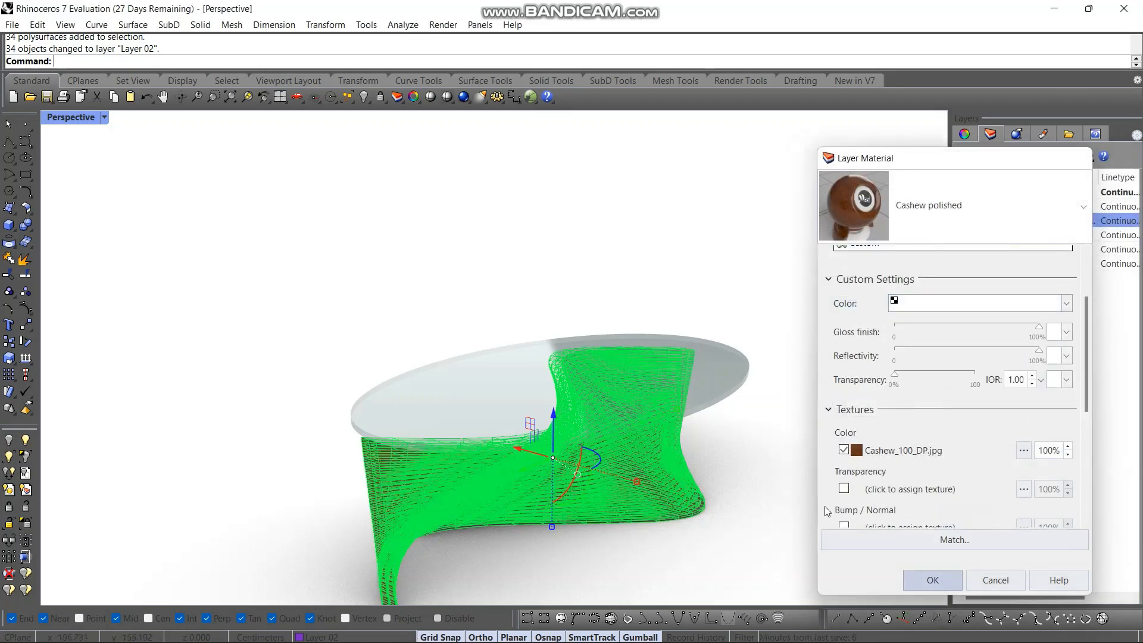
key("Return")
Move the oval tabletop up 0.01 along Z so it separates from the base's top face, and deselect it.
right_click_drag(691, 420, 672, 389, "shift")
left_click(439, 373)
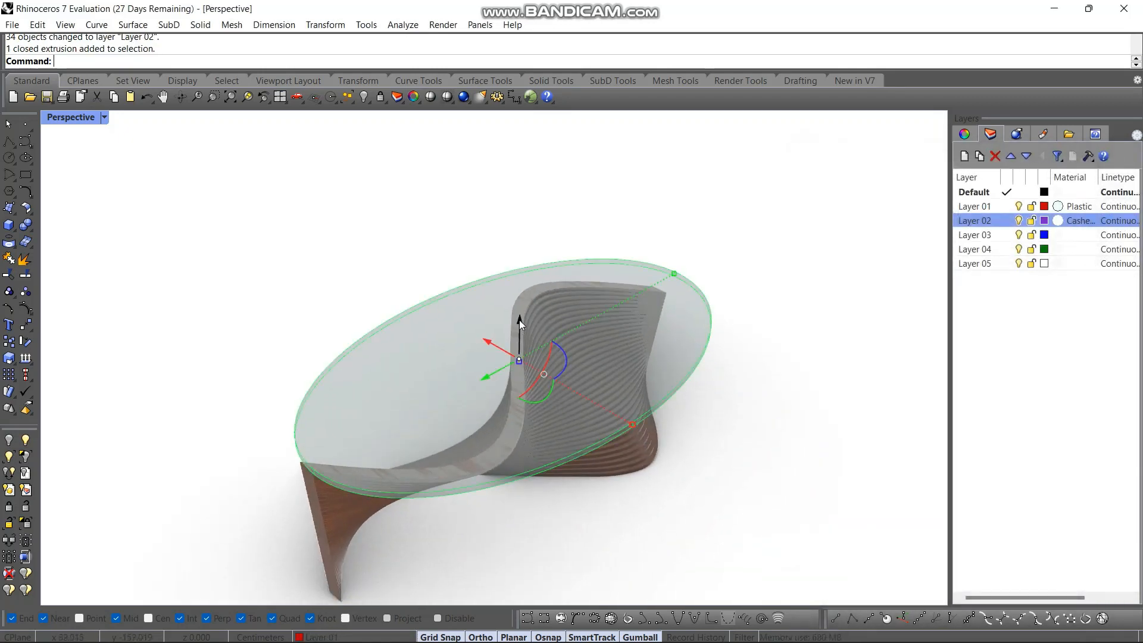
left_click(519, 320)
type("0.01,")
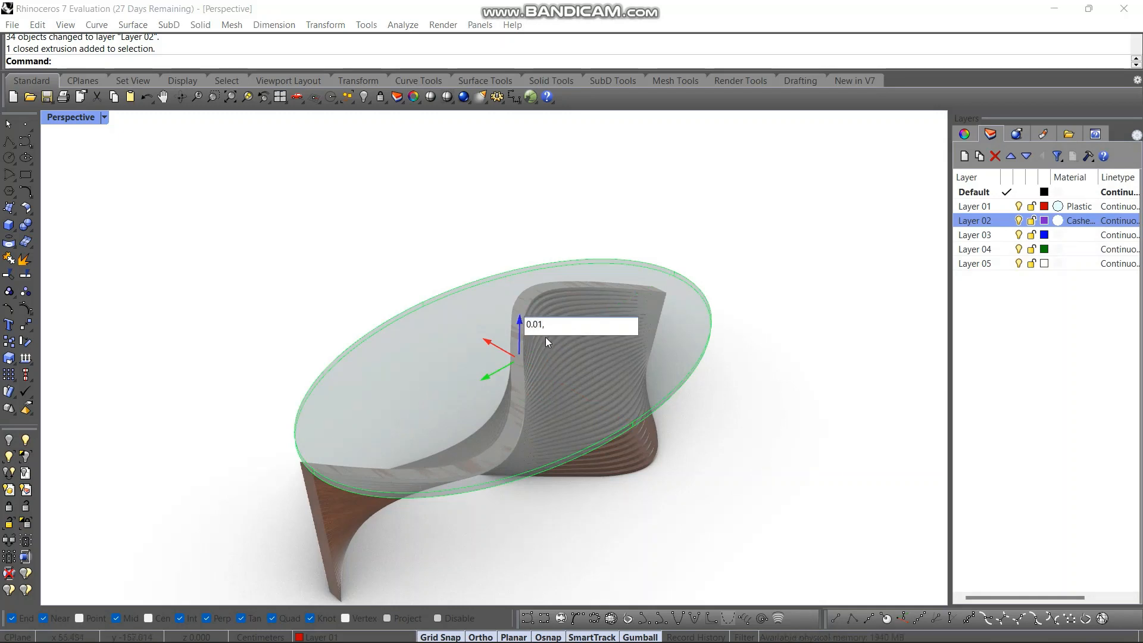
key("Return")
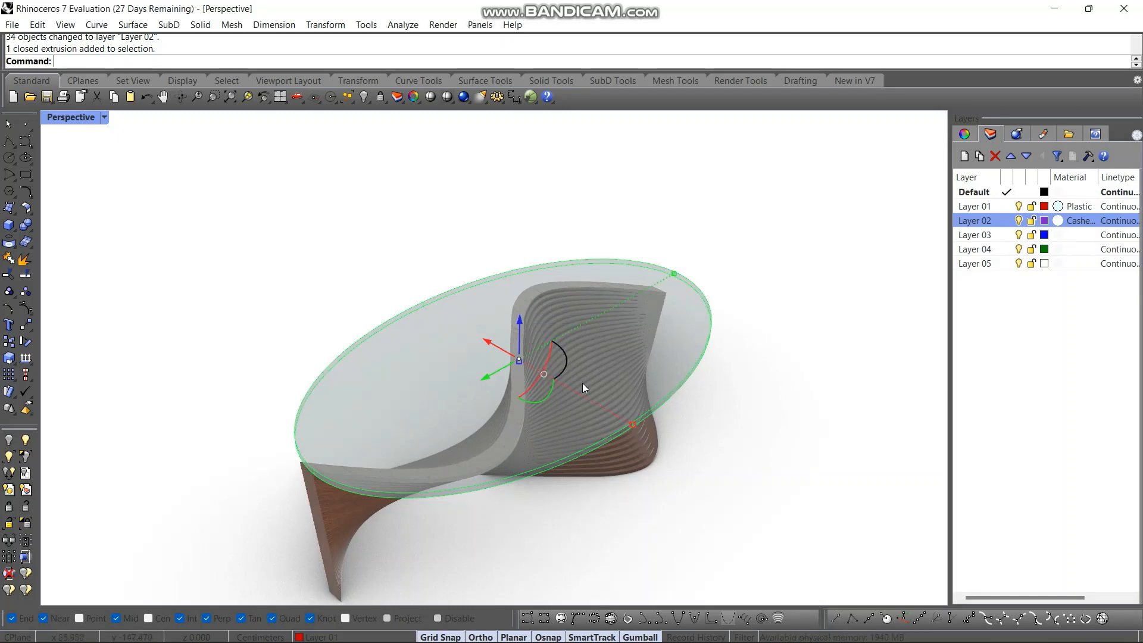
left_click(635, 522)
right_click_drag(635, 522, 571, 447)
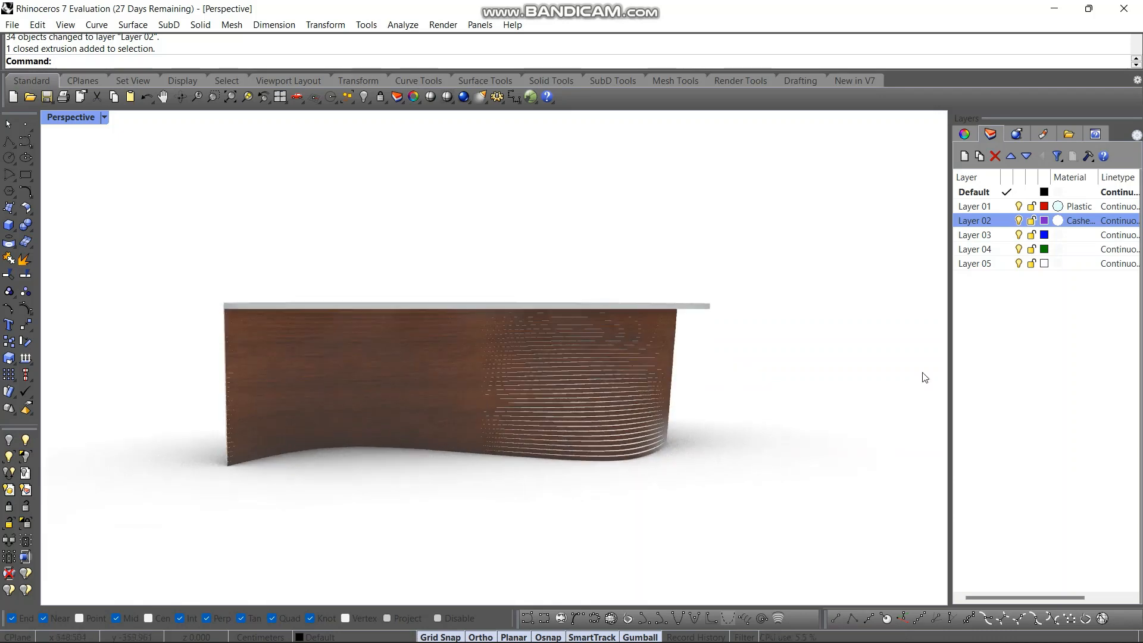
Reduce the reflectivity of Layer 02's Cashew polished material to 25%.
left_click(1062, 221)
scroll(963, 427, "down", 1)
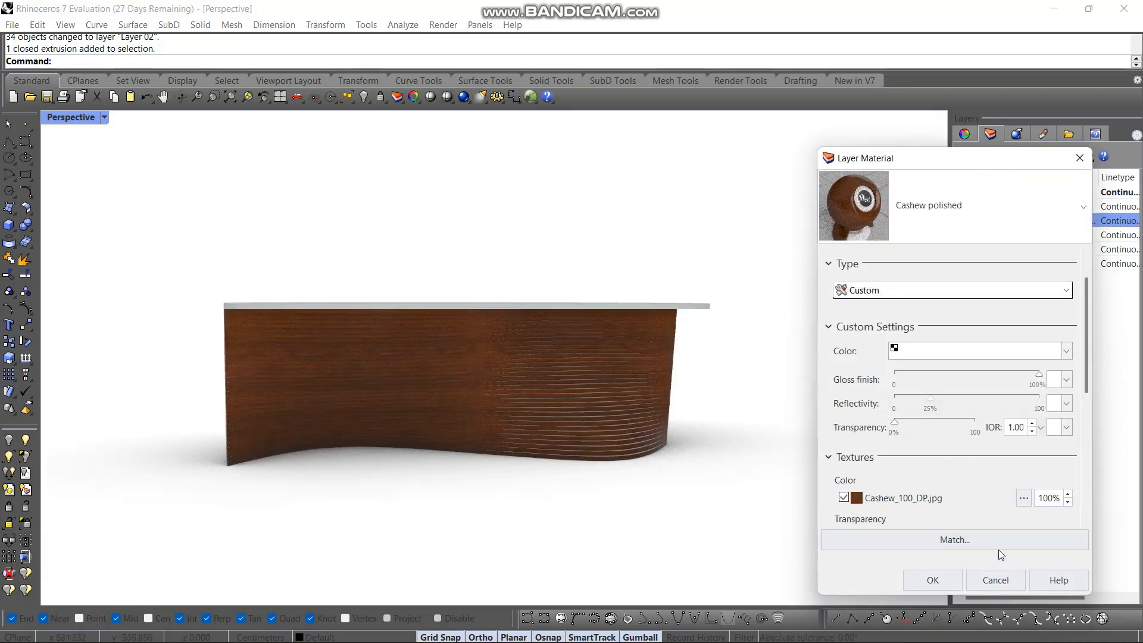
left_click(937, 580)
Inspect the finished table from several angles and start the Turntable rotation of the Perspective view.
right_click_drag(859, 437, 592, 416)
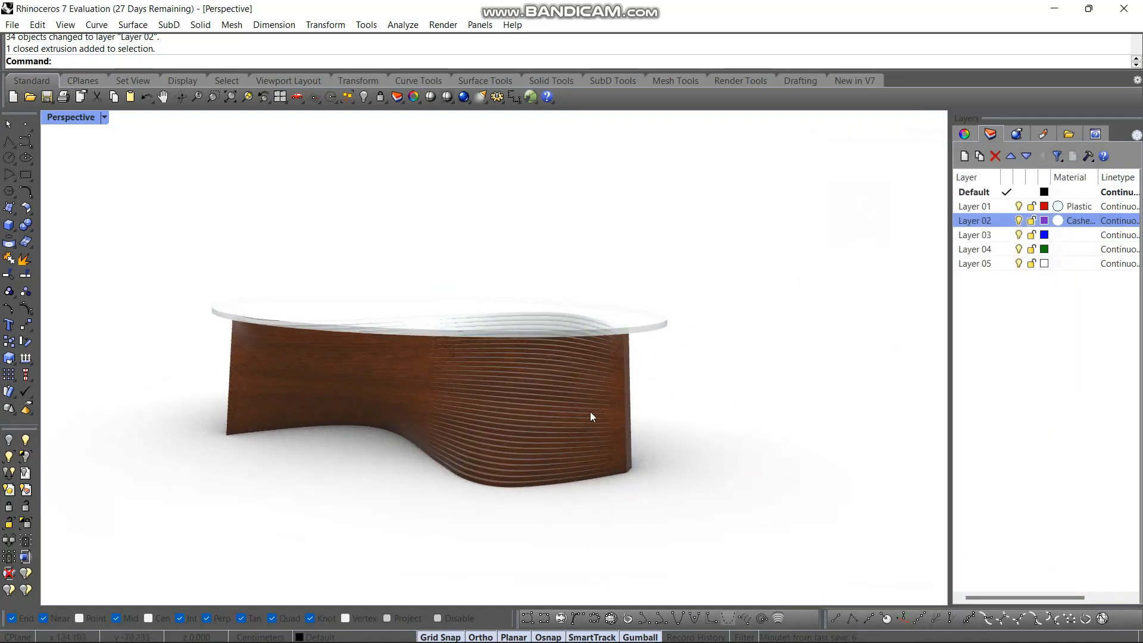
scroll(592, 416, "up", 6)
right_click_drag(485, 404, 944, 433)
scroll(803, 433, "down", 7)
right_click_drag(803, 434, 614, 291)
type("Turntable")
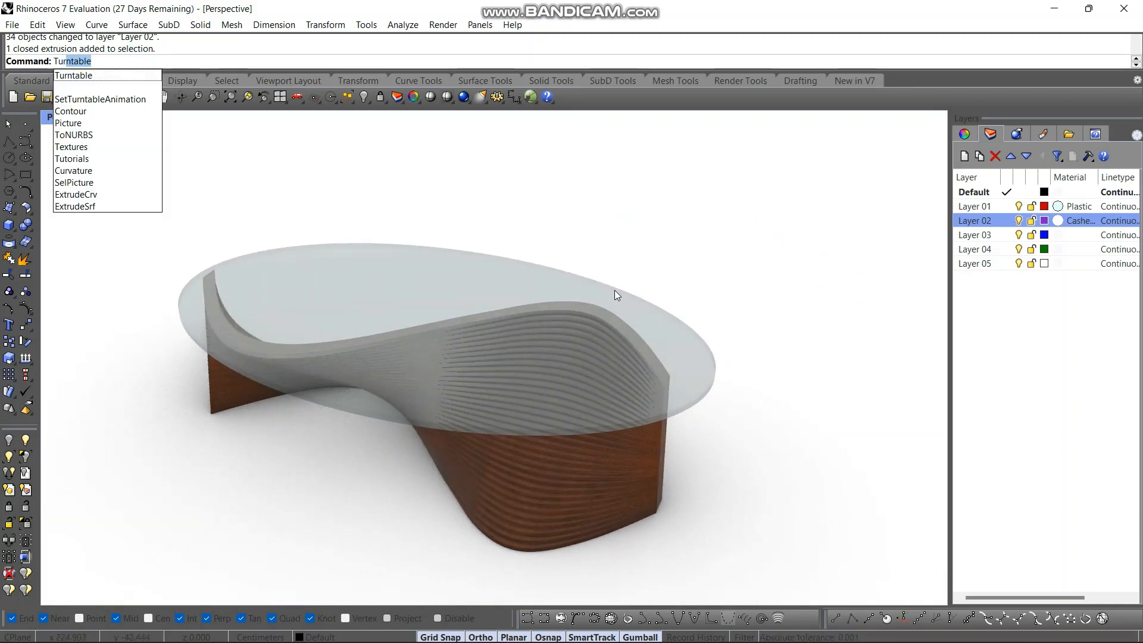
key("Return")
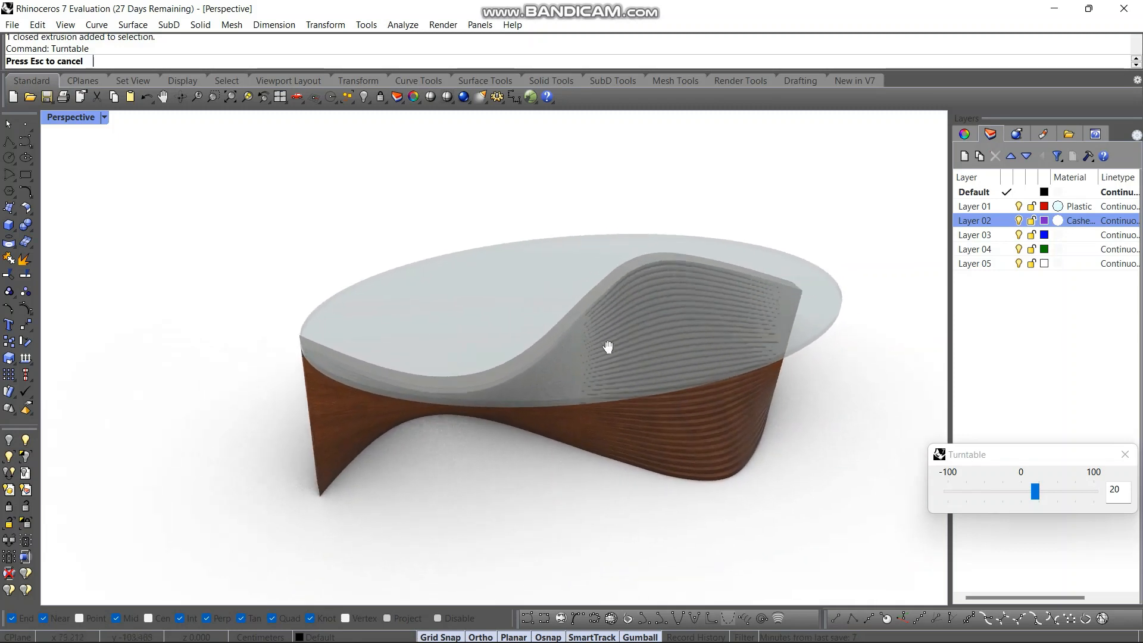